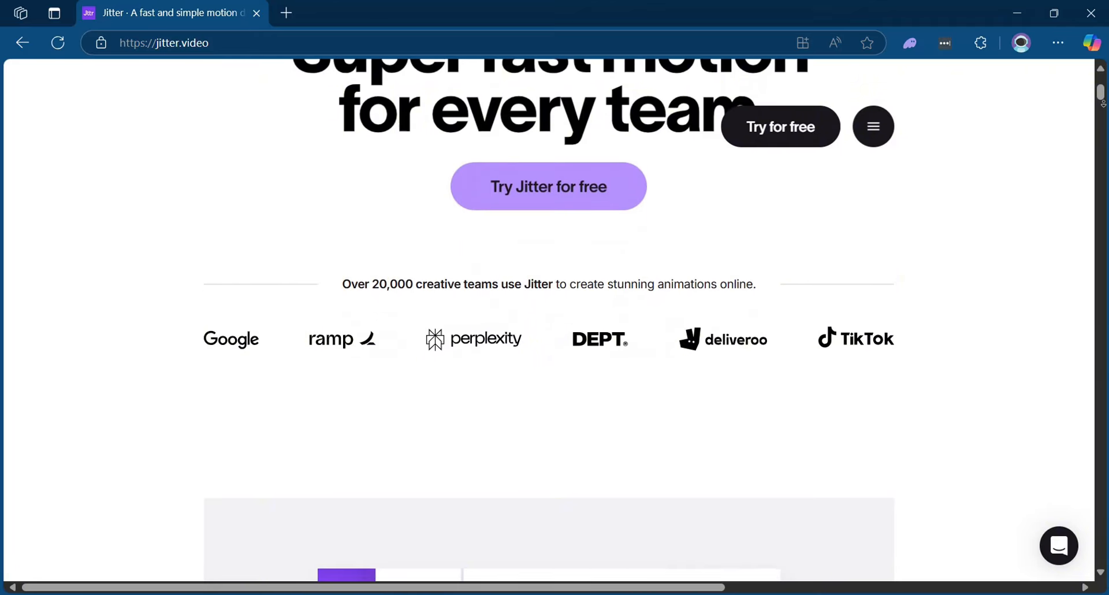
Look over the Jitter landing page, including its customer logos and product preview.
scroll(549, 318, "down", 1)
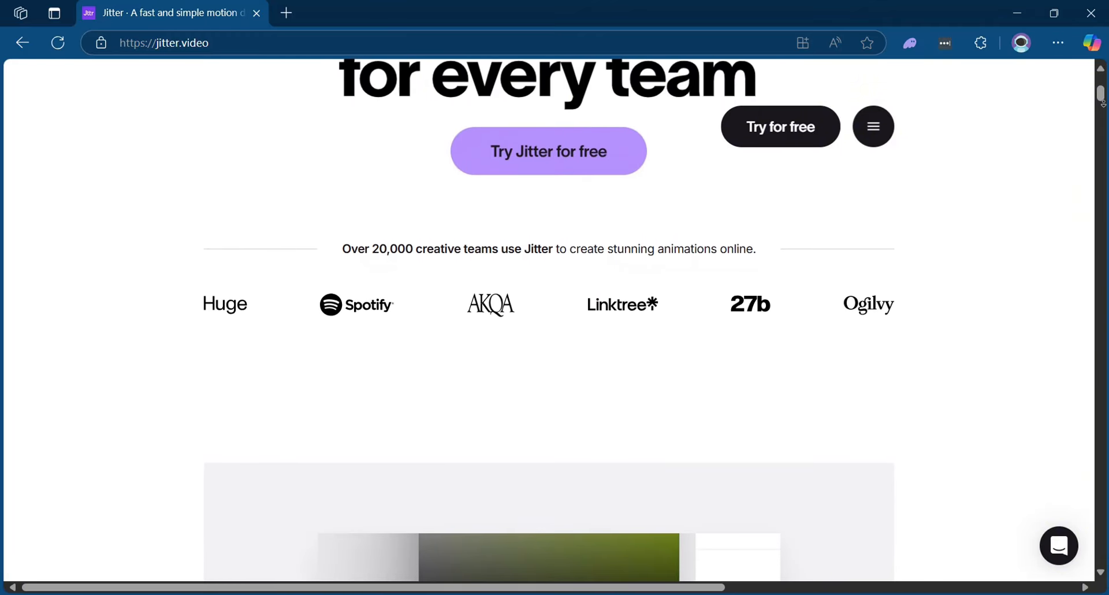
scroll(548, 318, "down", 1)
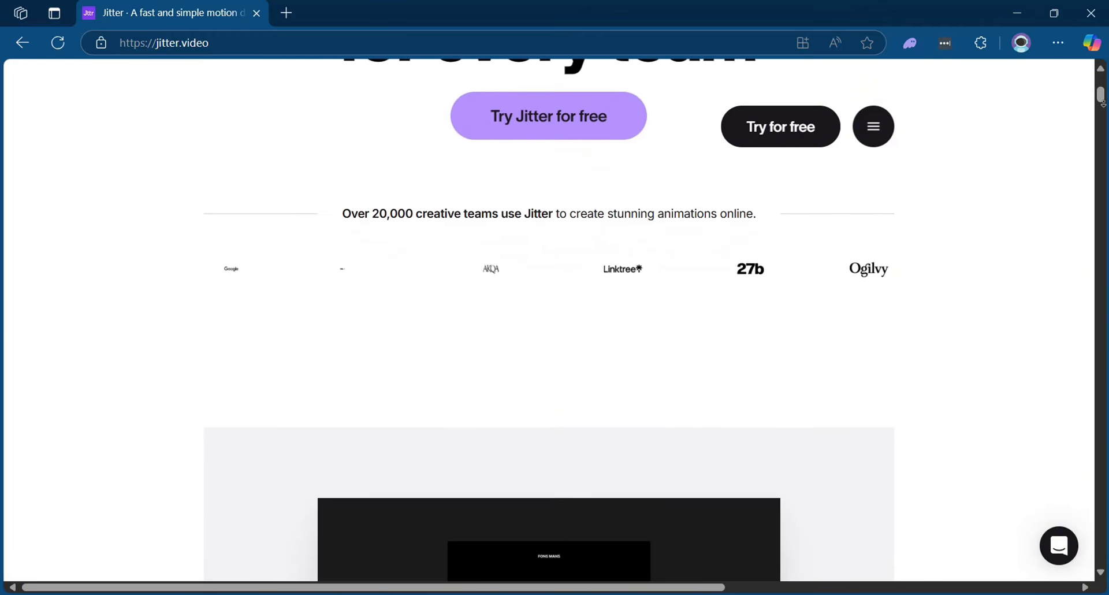
scroll(549, 318, "down", 2)
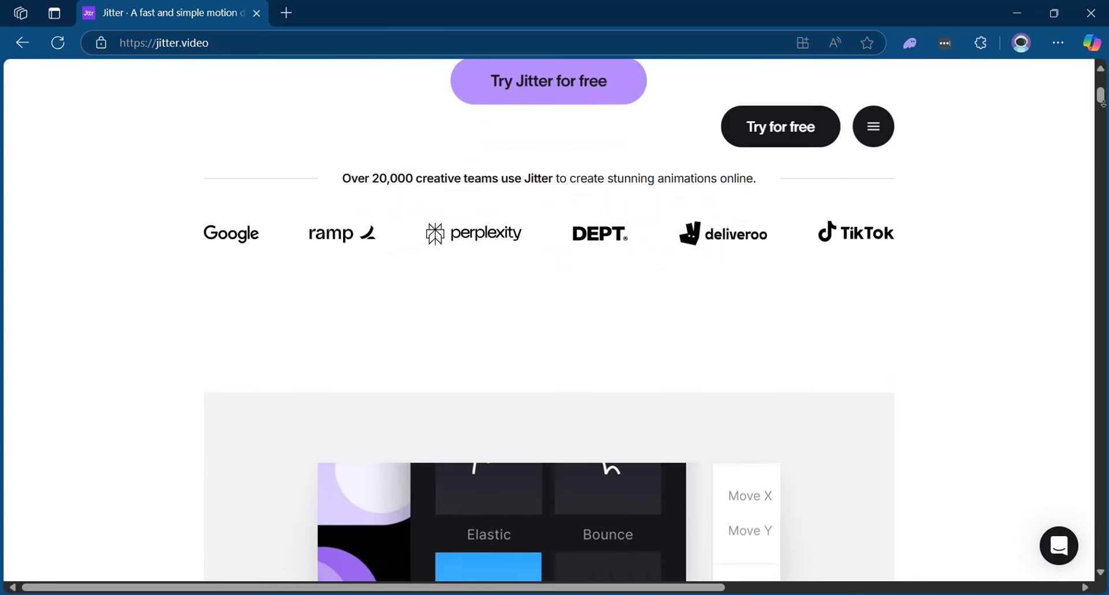
scroll(549, 317, "down", 1)
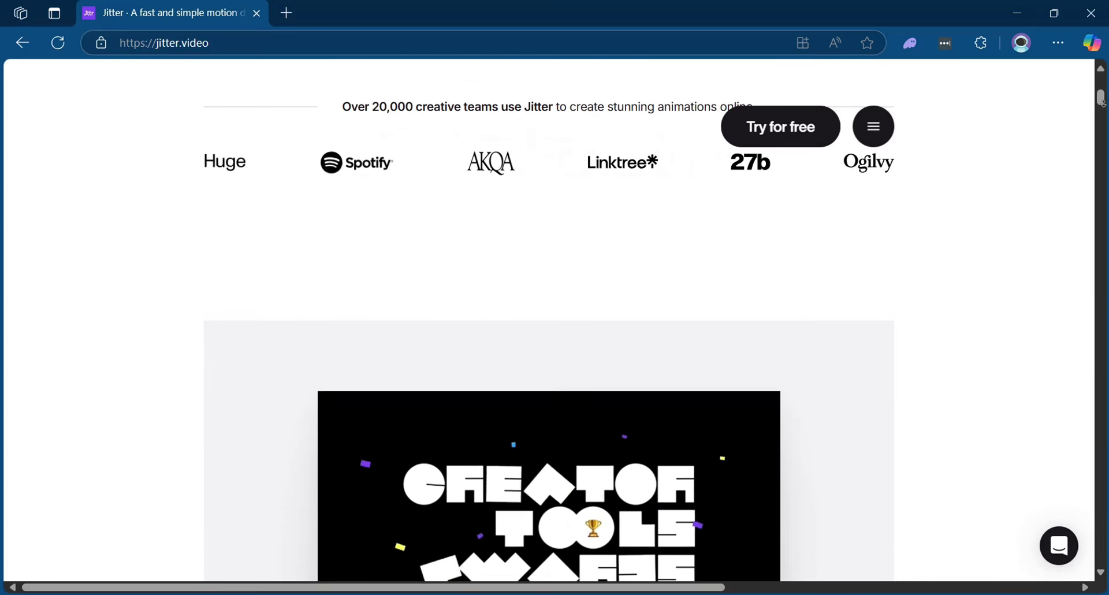
scroll(549, 317, "down", 1)
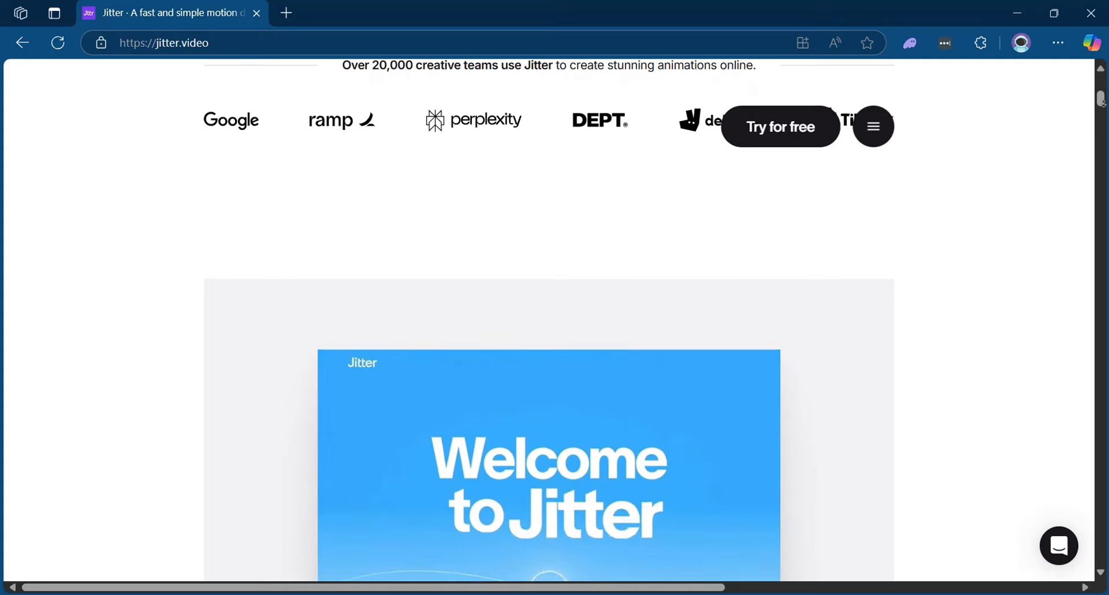
scroll(549, 317, "down", 1)
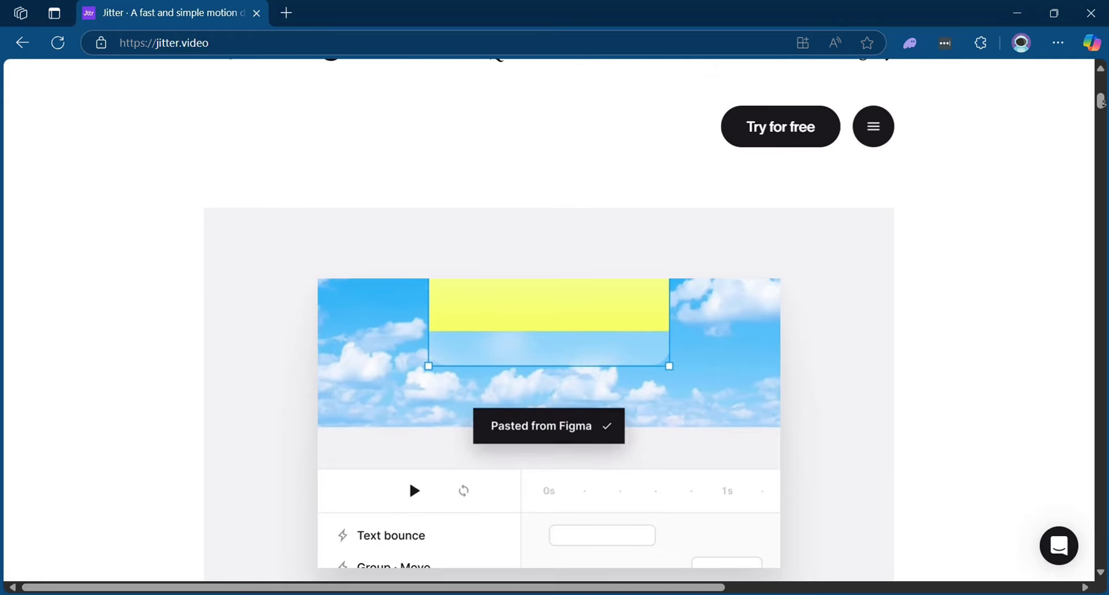
scroll(886, 87, "up", 9)
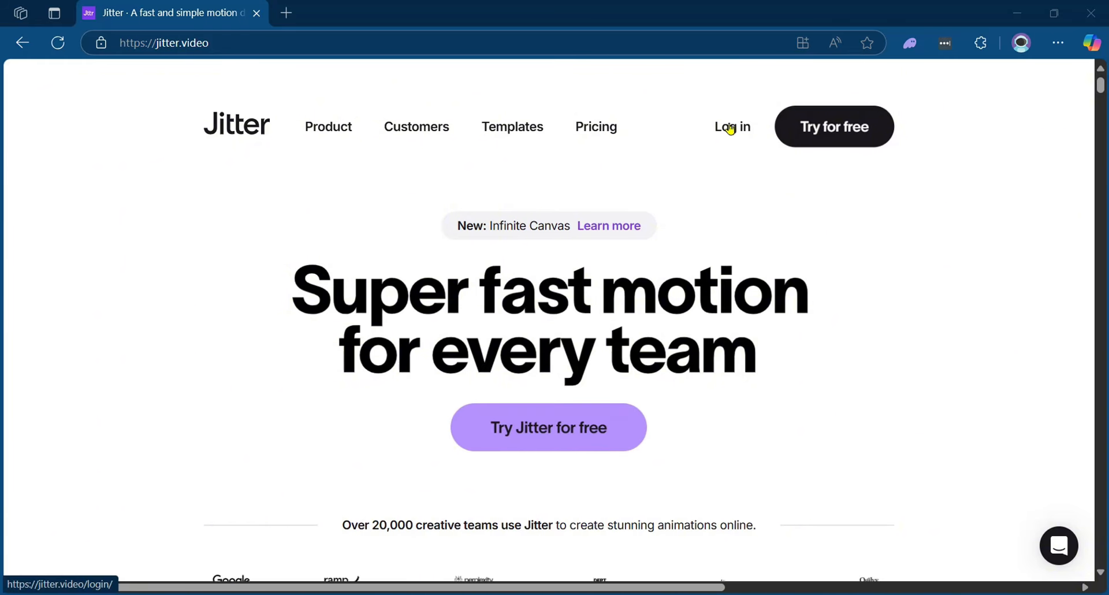
Sign up for a free Jitter account with an existing Google account and approve the sign-in.
left_click(819, 139)
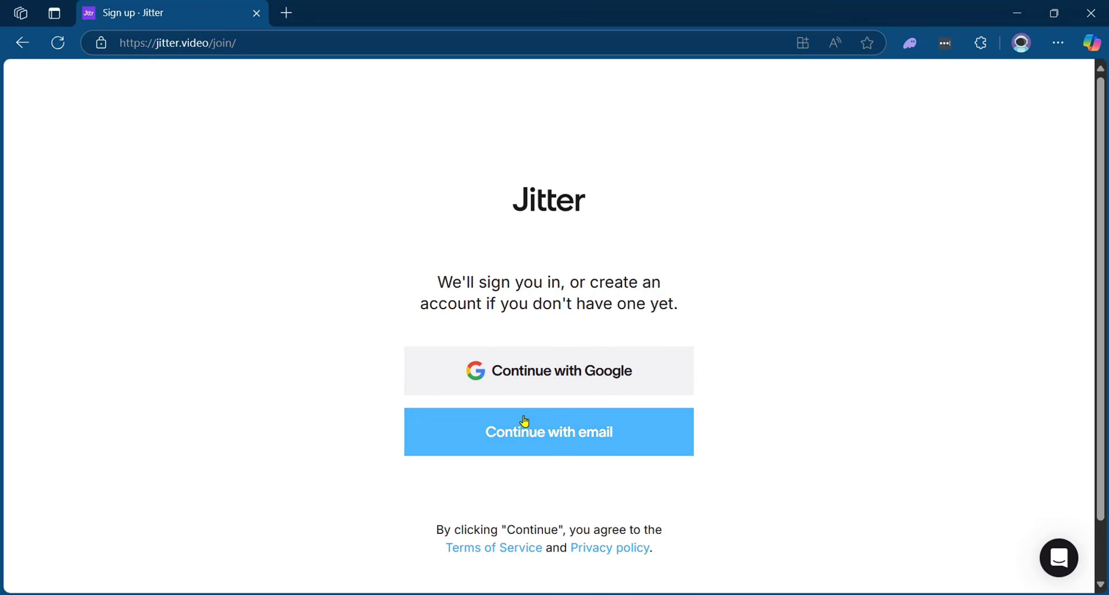
left_click(524, 371)
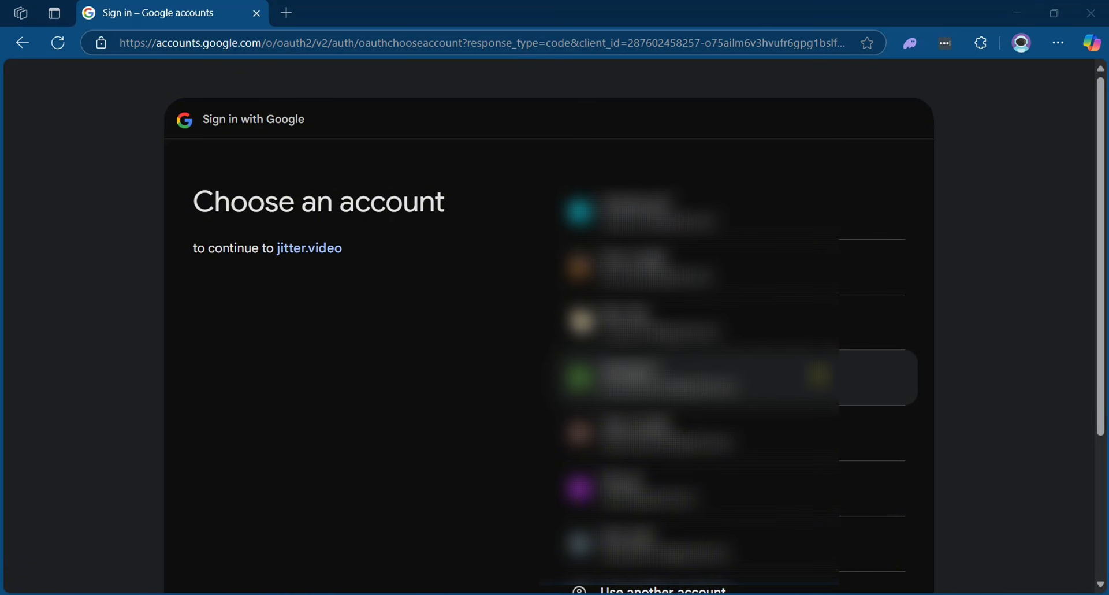
left_click(816, 375)
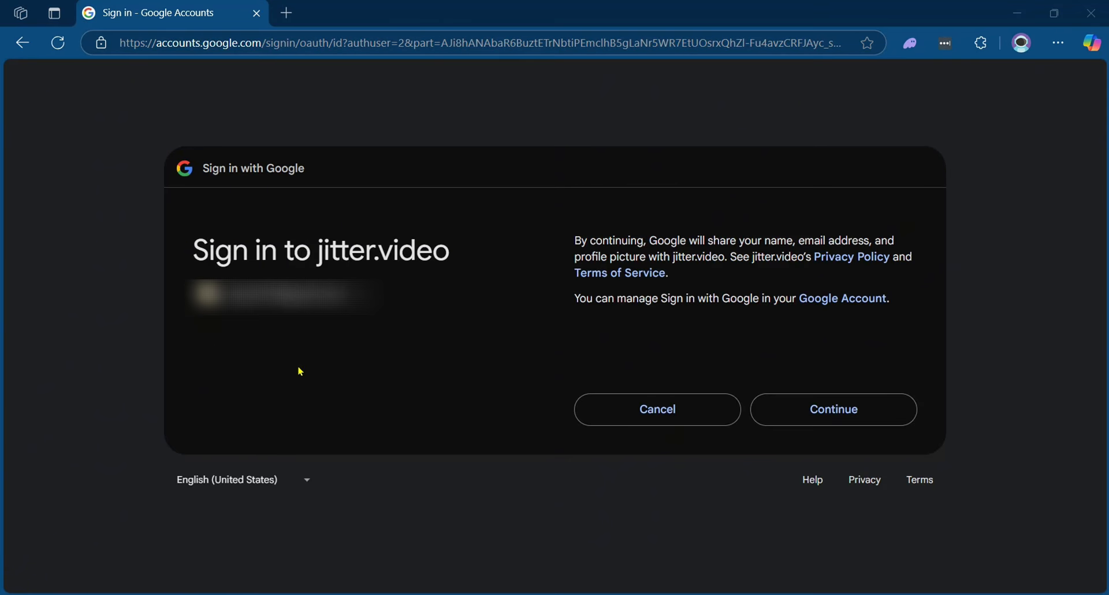
left_click(844, 421)
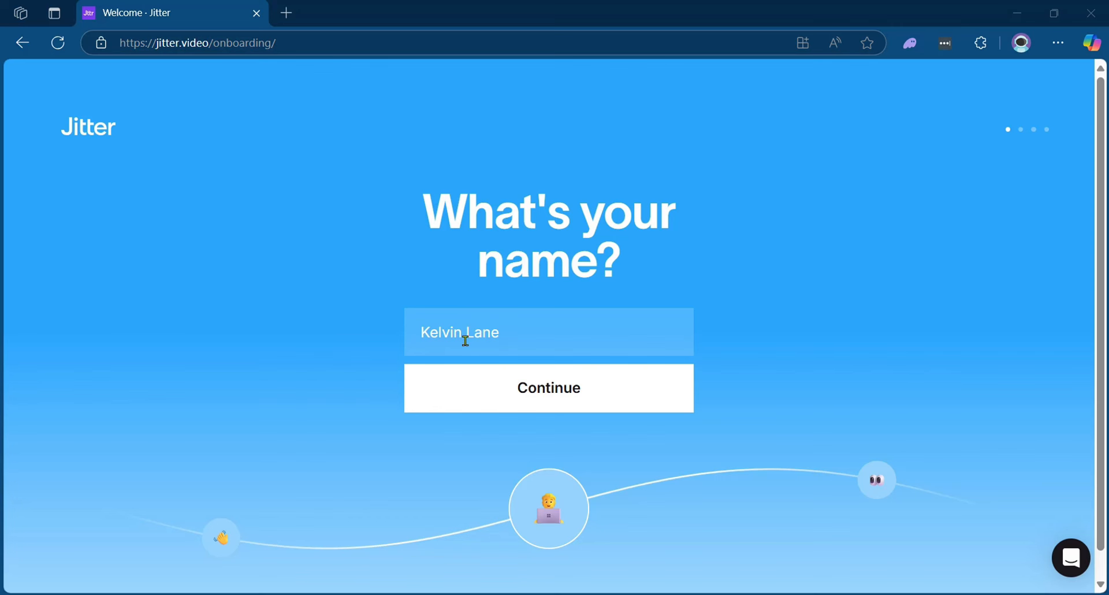
Complete the onboarding questions with the prefilled name, the Designer role, freelancer use and Marketing as the main use case.
left_click(525, 392)
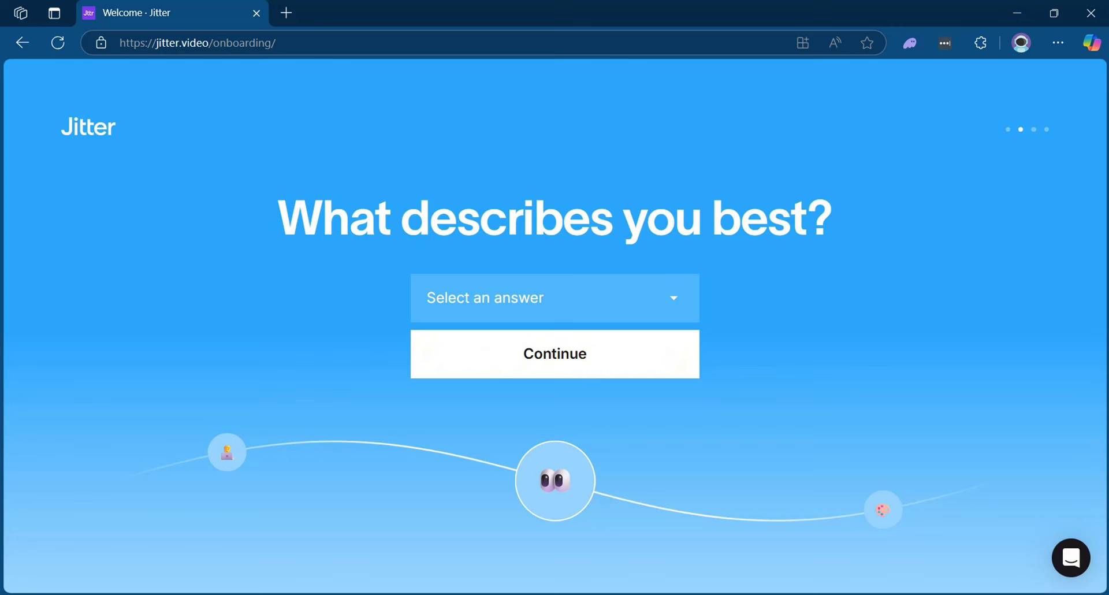
left_click(588, 297)
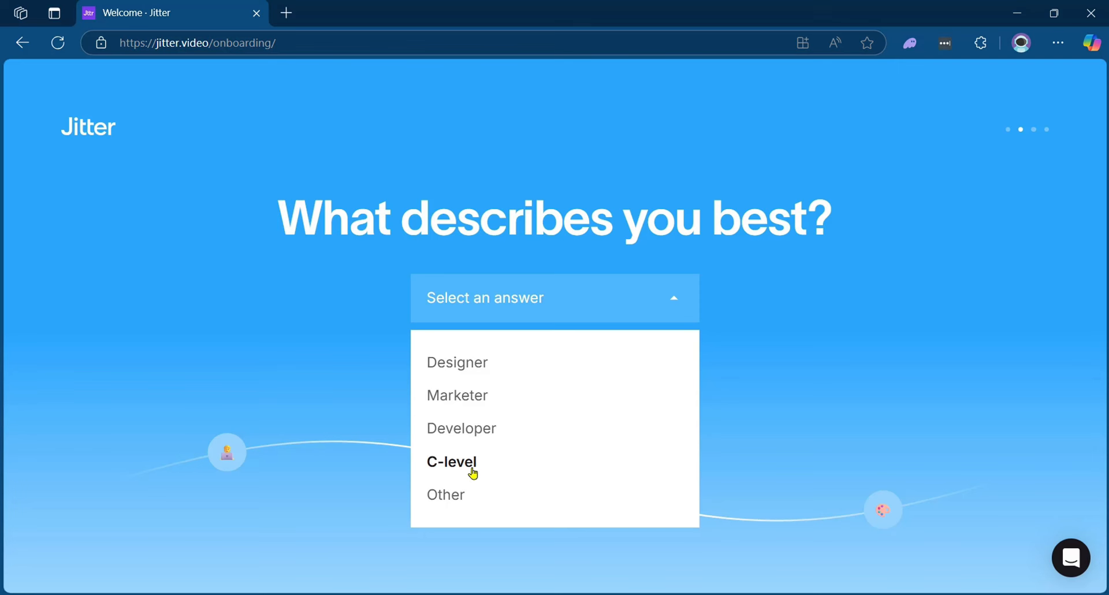
left_click(453, 364)
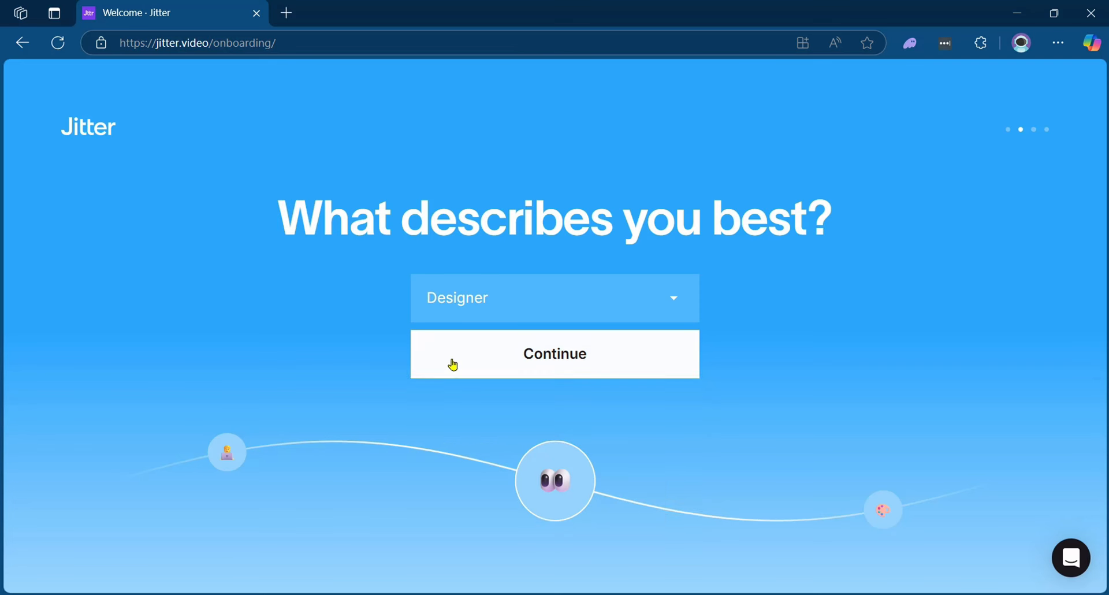
left_click(580, 368)
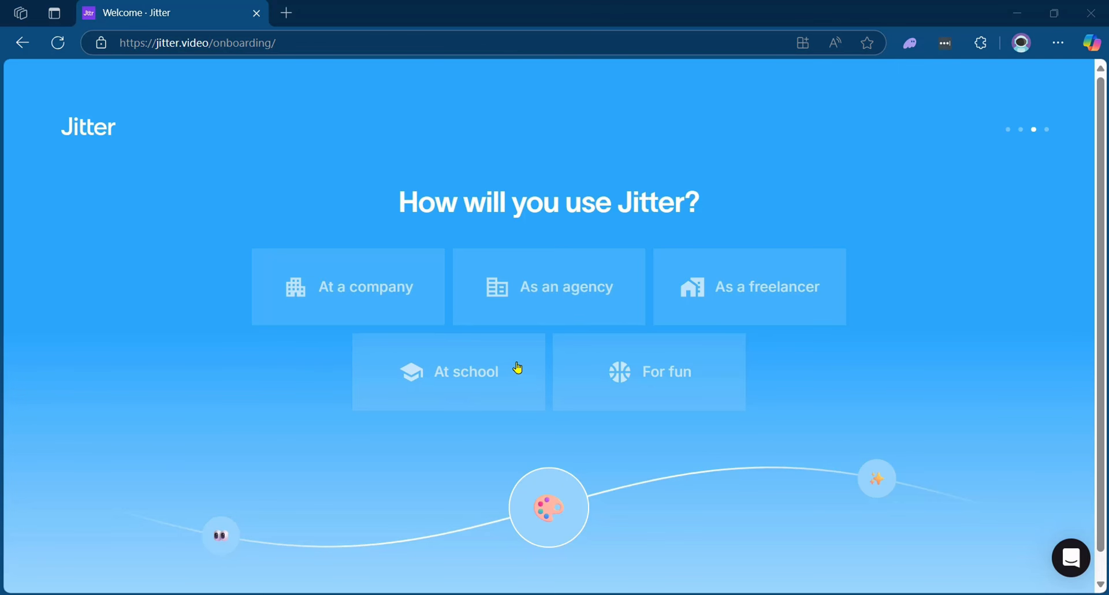
left_click(808, 311)
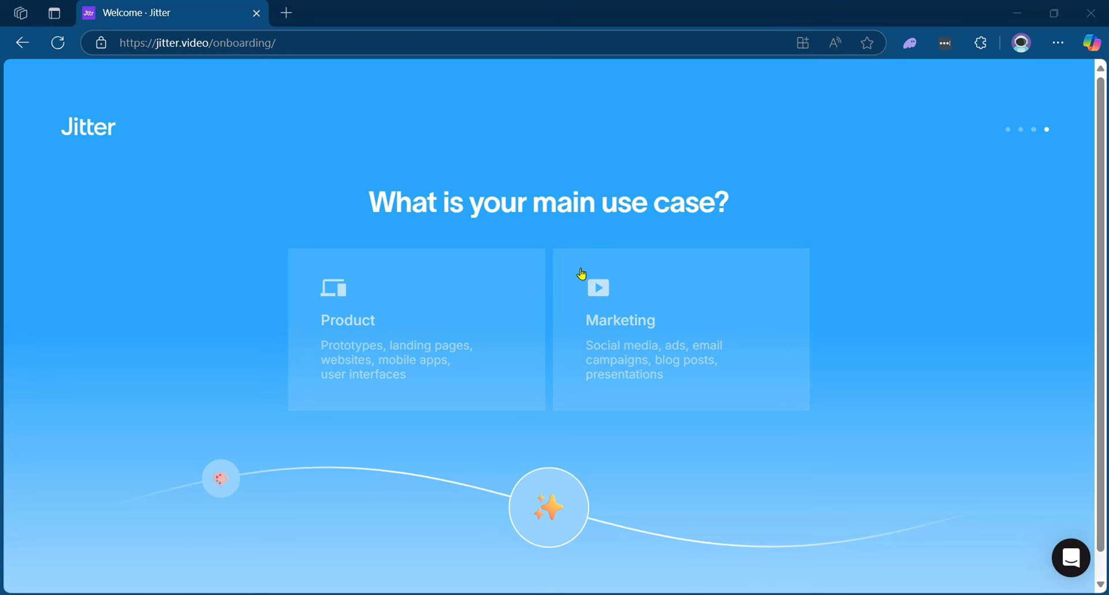
left_click(602, 354)
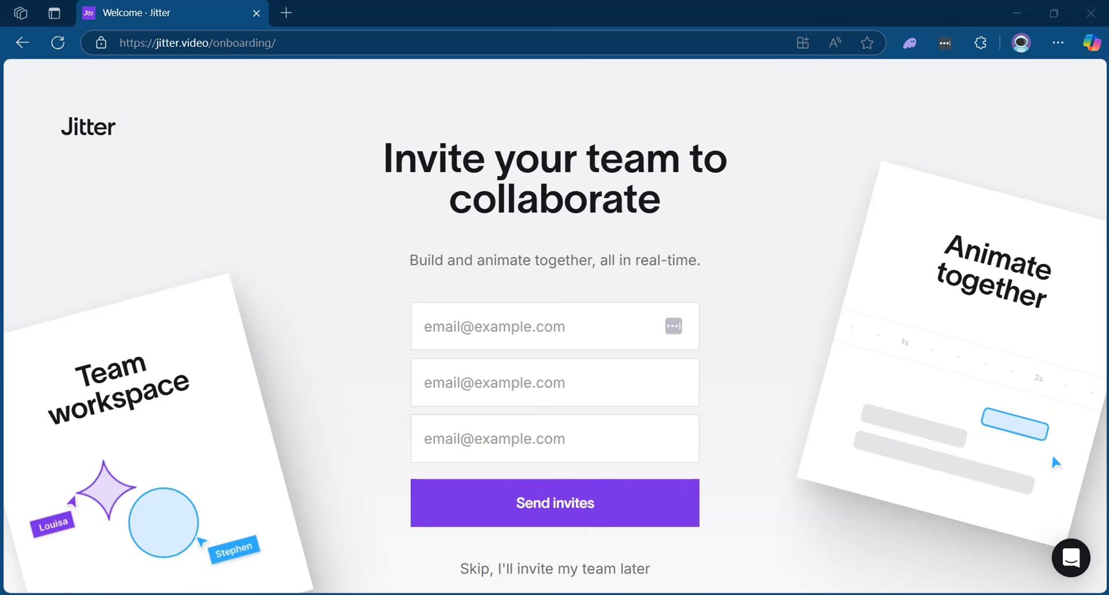
Skip inviting team members and choose to start by browsing the templates.
left_click(580, 575)
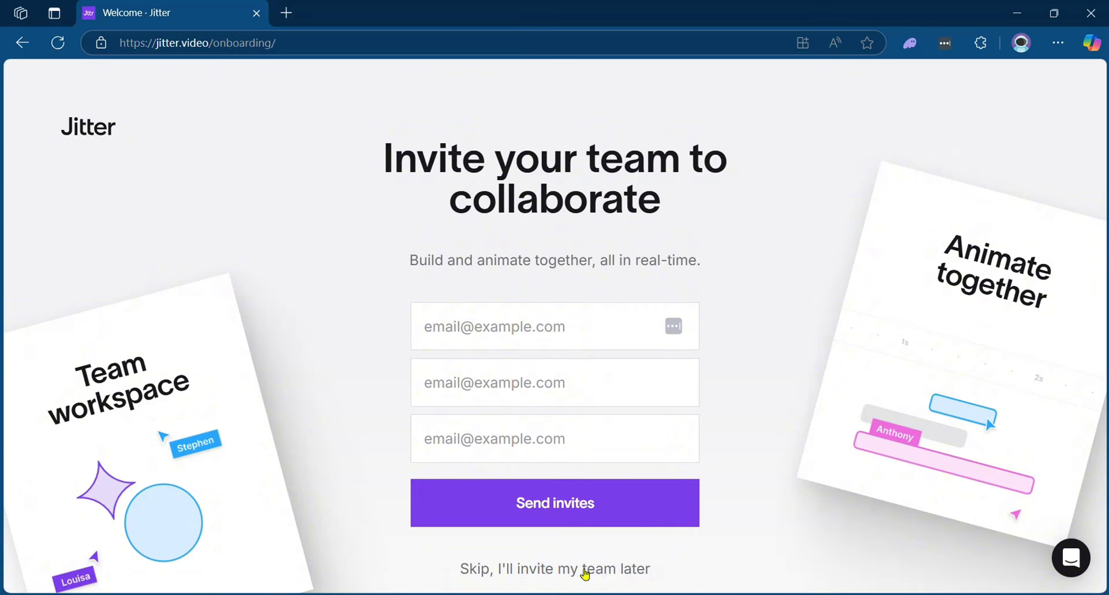
left_click(585, 574)
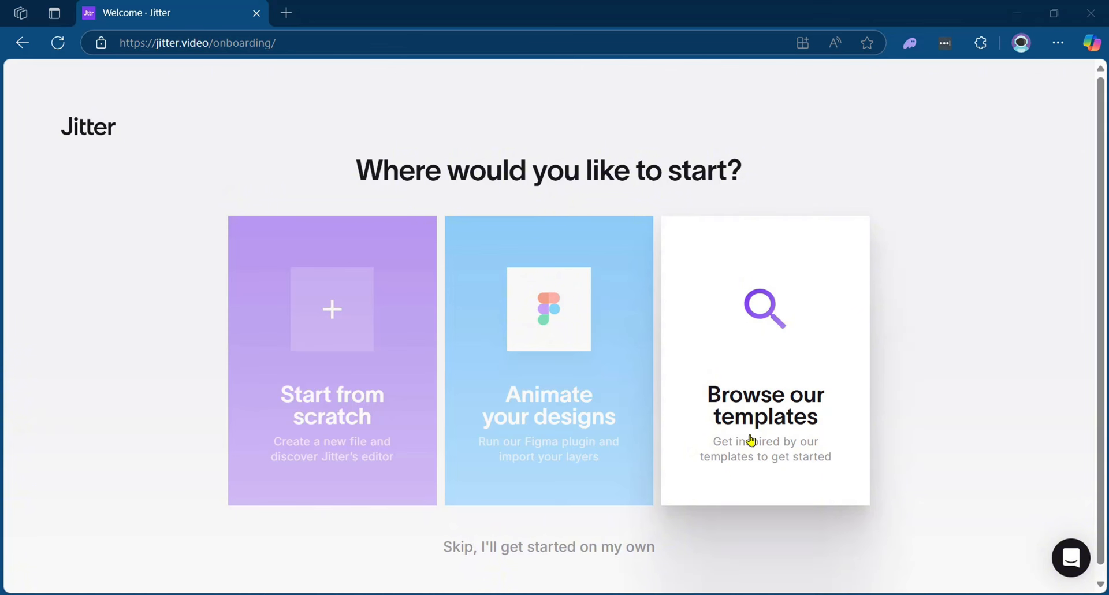
left_click(778, 376)
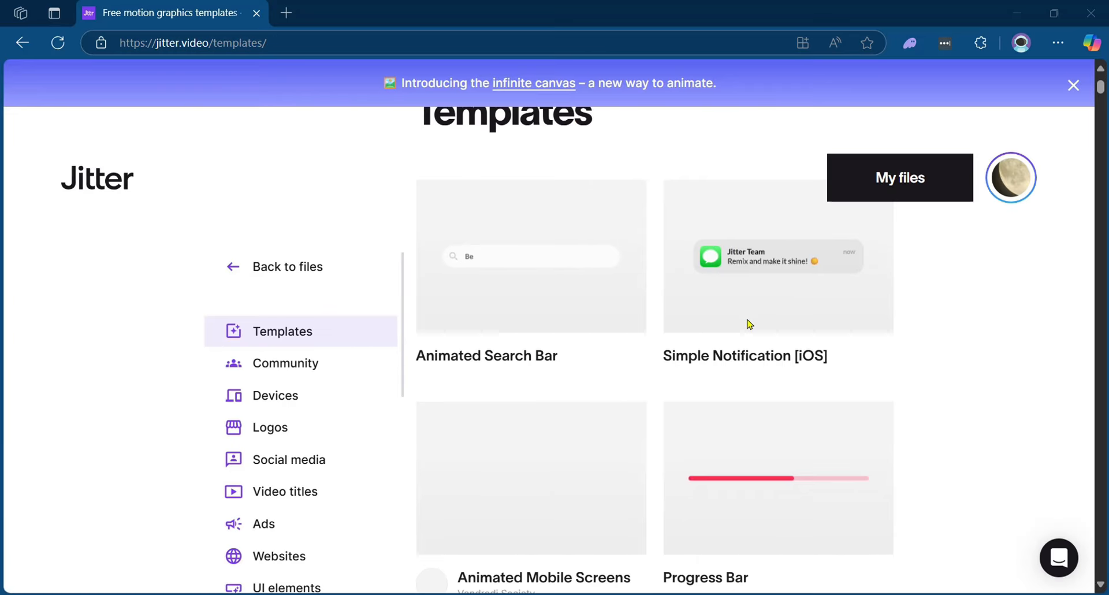
Open the Logos template category and look through its animated logo templates.
scroll(293, 365, "down", 1)
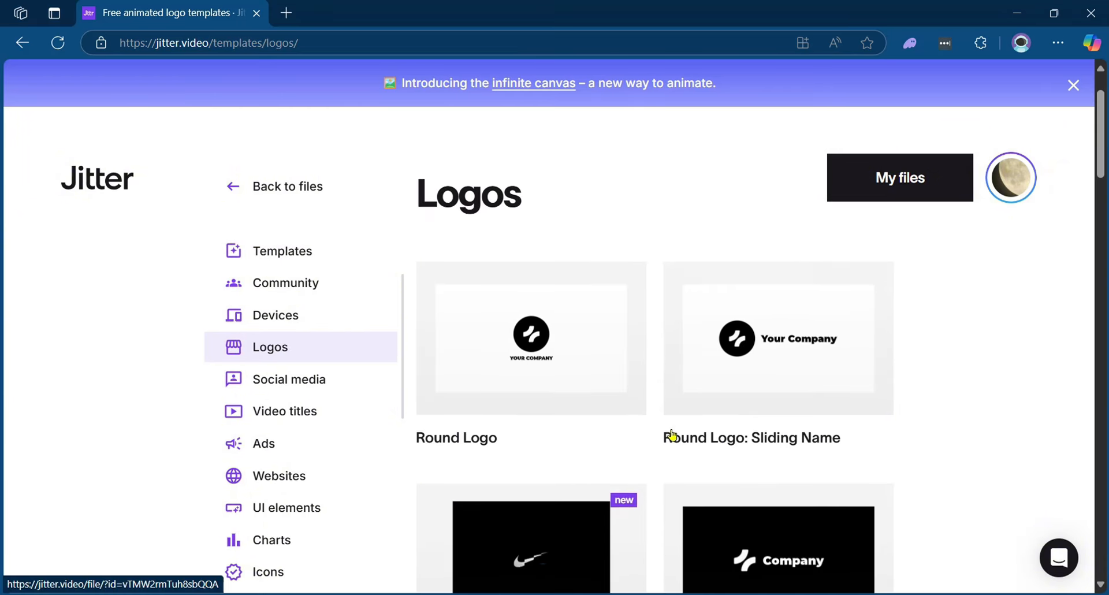
scroll(669, 433, "down", 5)
scroll(669, 433, "up", 5)
scroll(671, 431, "down", 3)
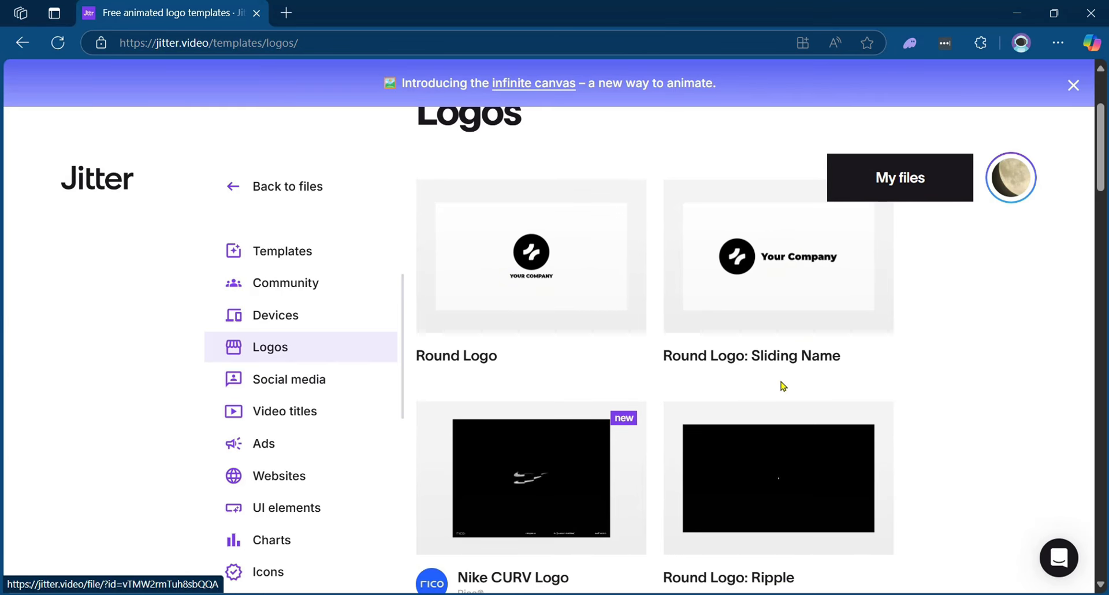
scroll(781, 387, "down", 5)
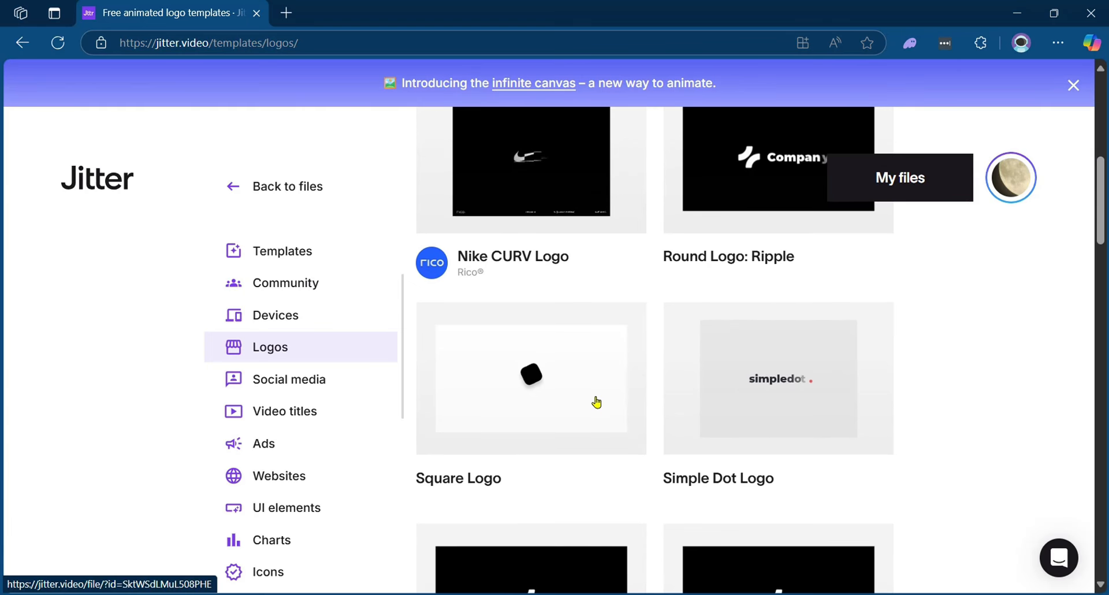
scroll(520, 400, "down", 1)
Open the Social media template category and look through its templates.
left_click(294, 384)
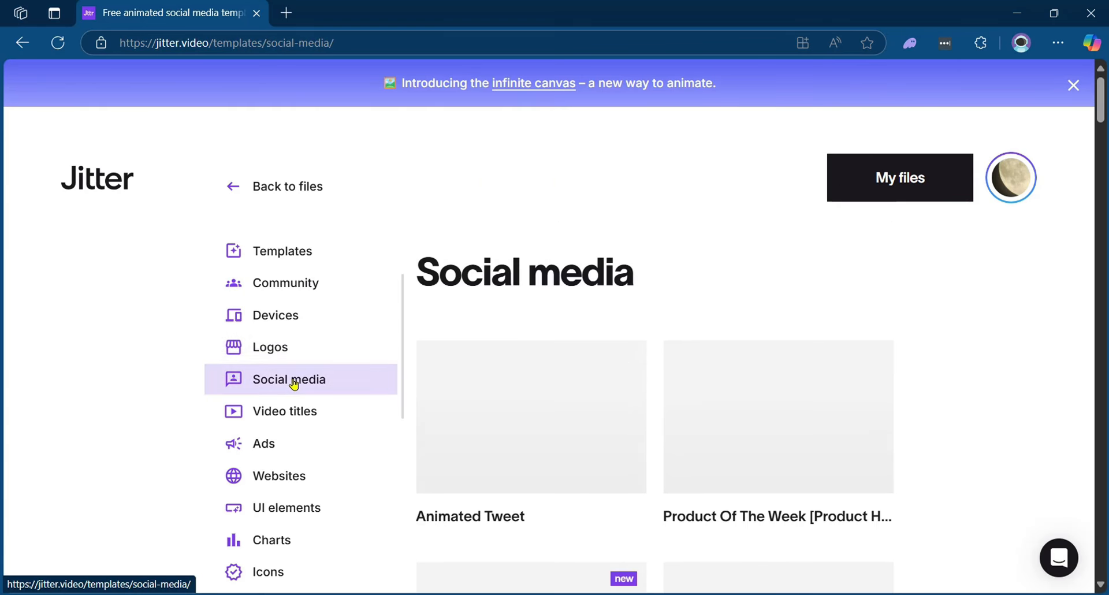
scroll(577, 404, "down", 3)
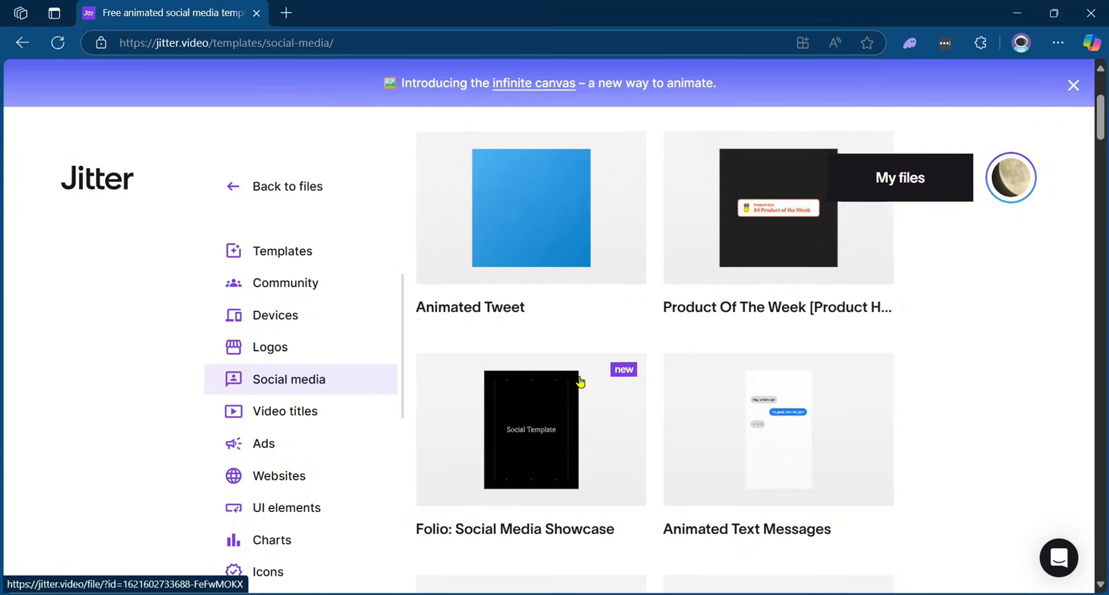
scroll(578, 384, "down", 3)
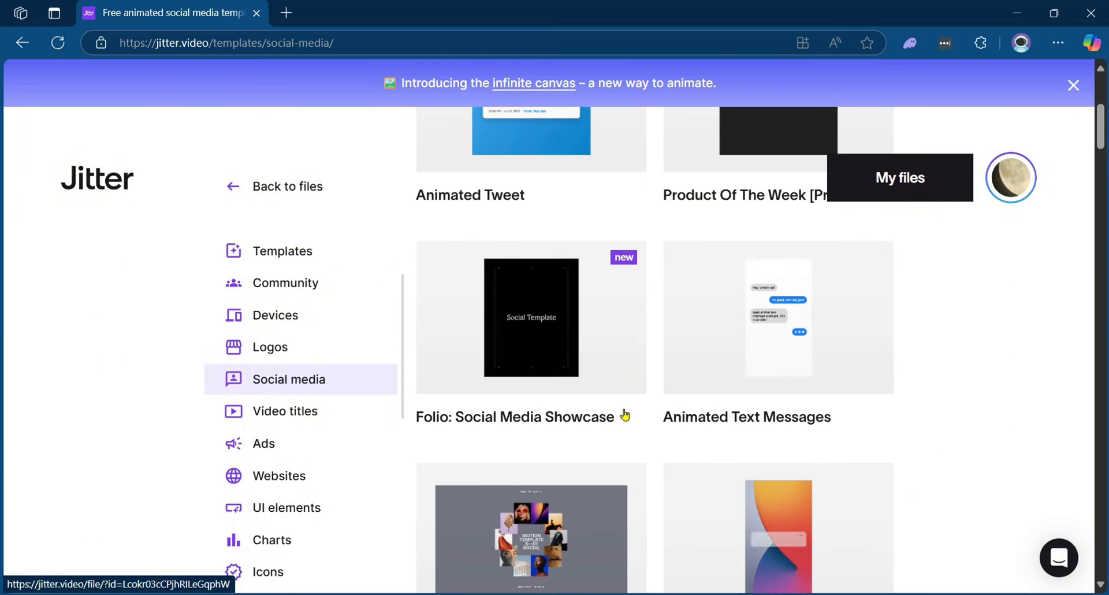
scroll(600, 428, "down", 3)
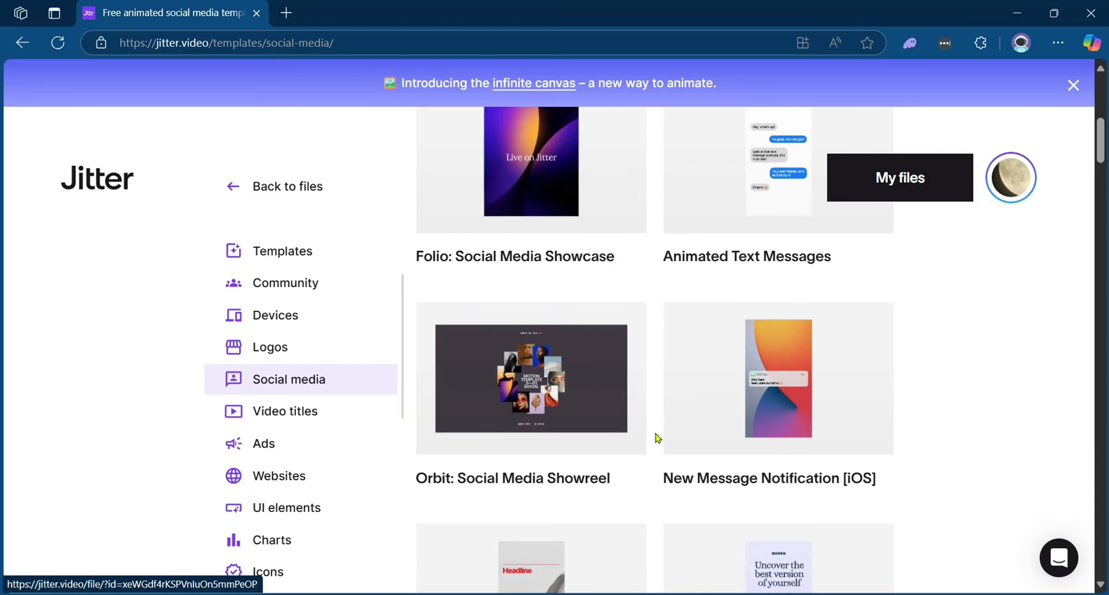
scroll(664, 448, "down", 4)
scroll(668, 404, "up", 3)
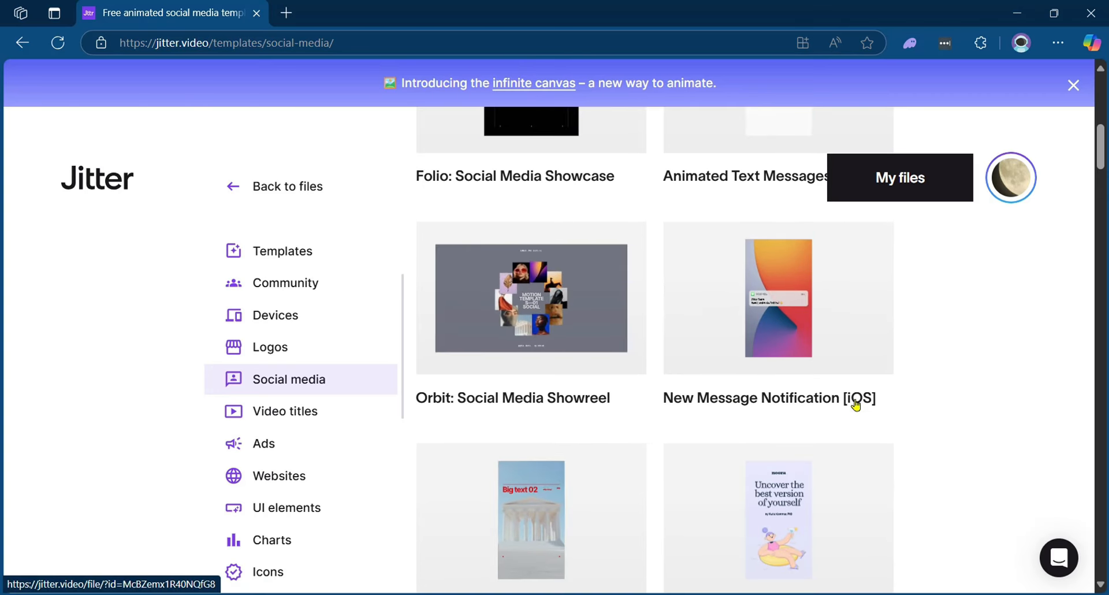
Open the Video titles template category and look through its text animation templates.
left_click(288, 413)
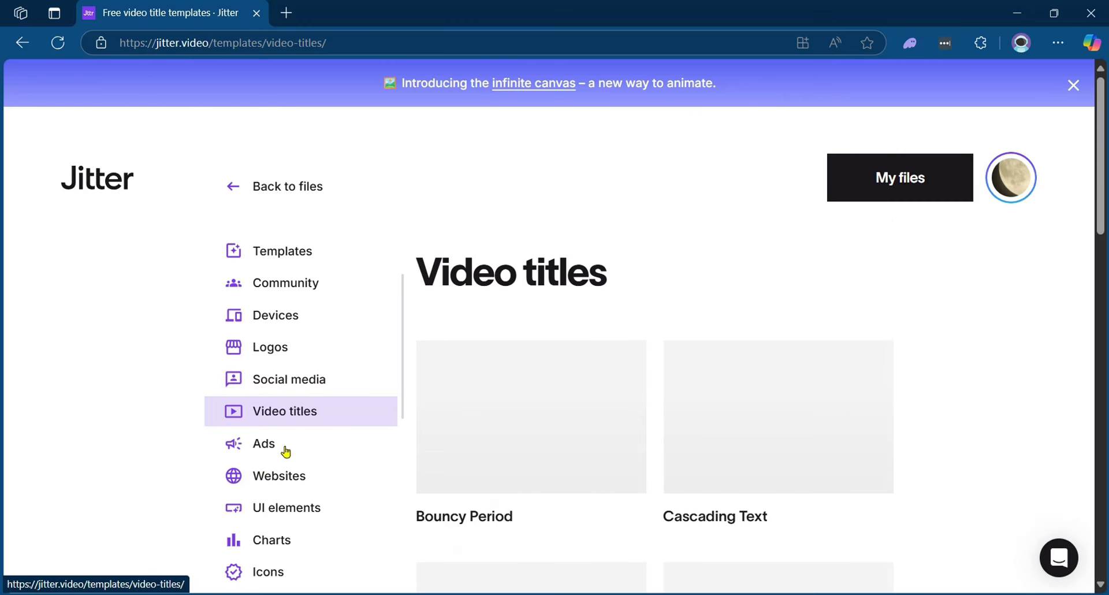
scroll(543, 431, "down", 2)
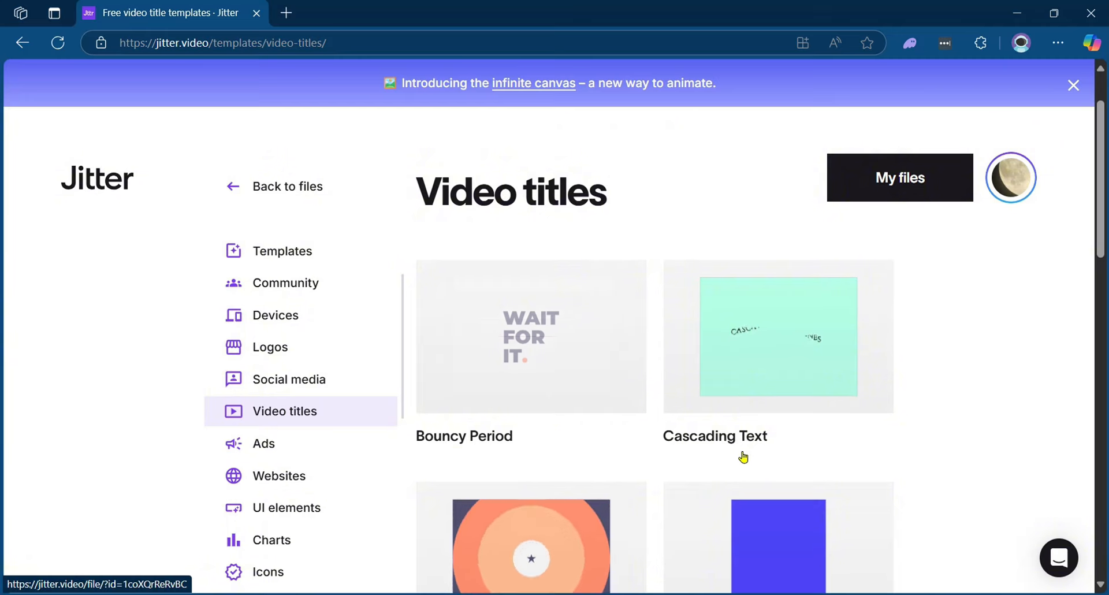
scroll(532, 436, "down", 4)
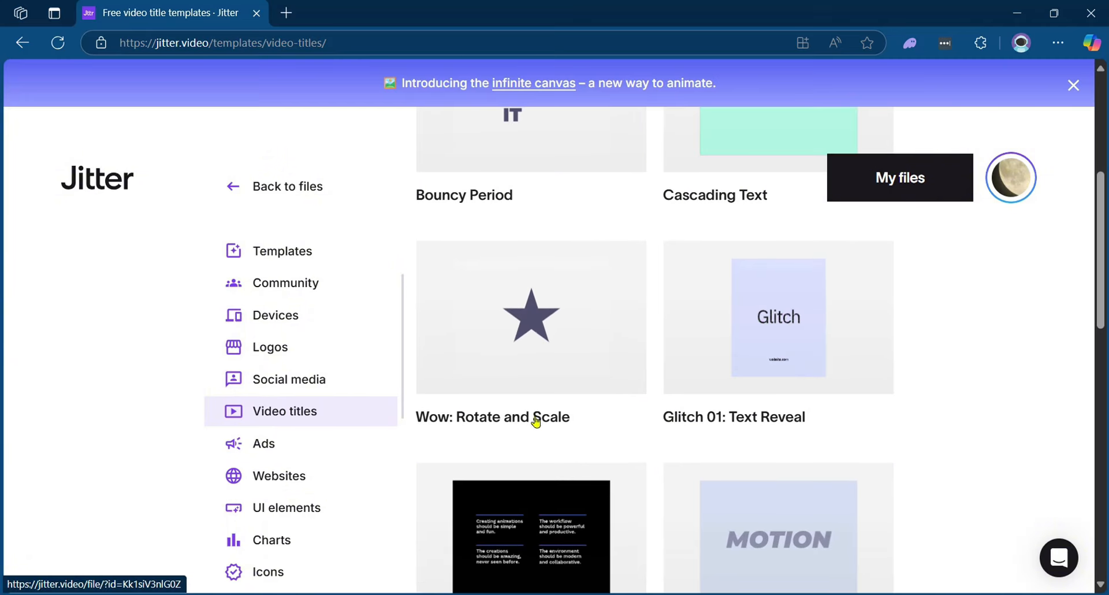
scroll(723, 401, "down", 1)
scroll(719, 407, "down", 8)
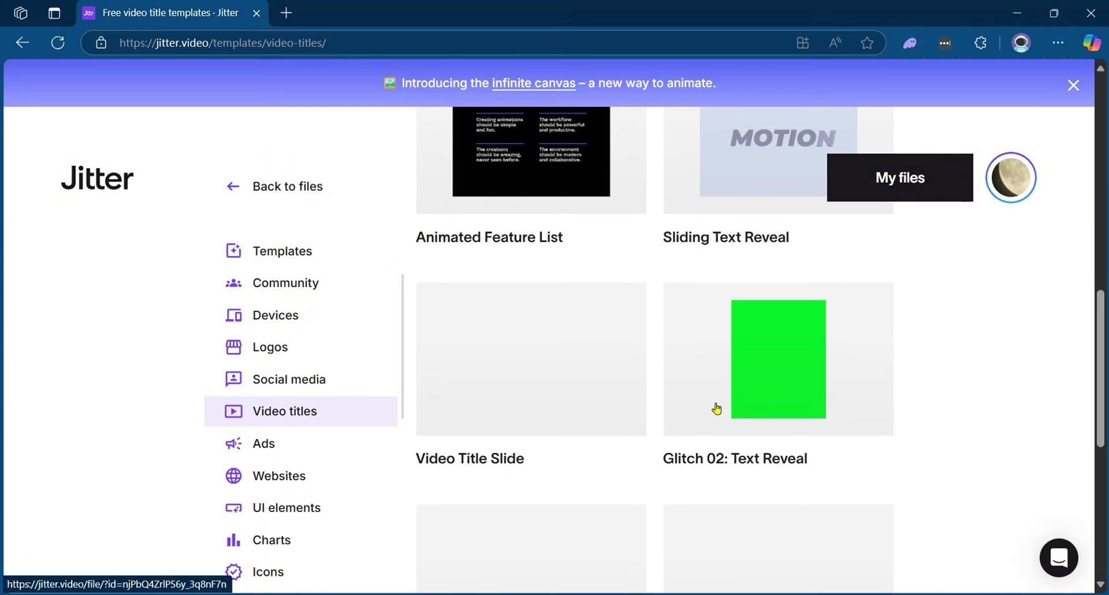
scroll(716, 407, "up", 4)
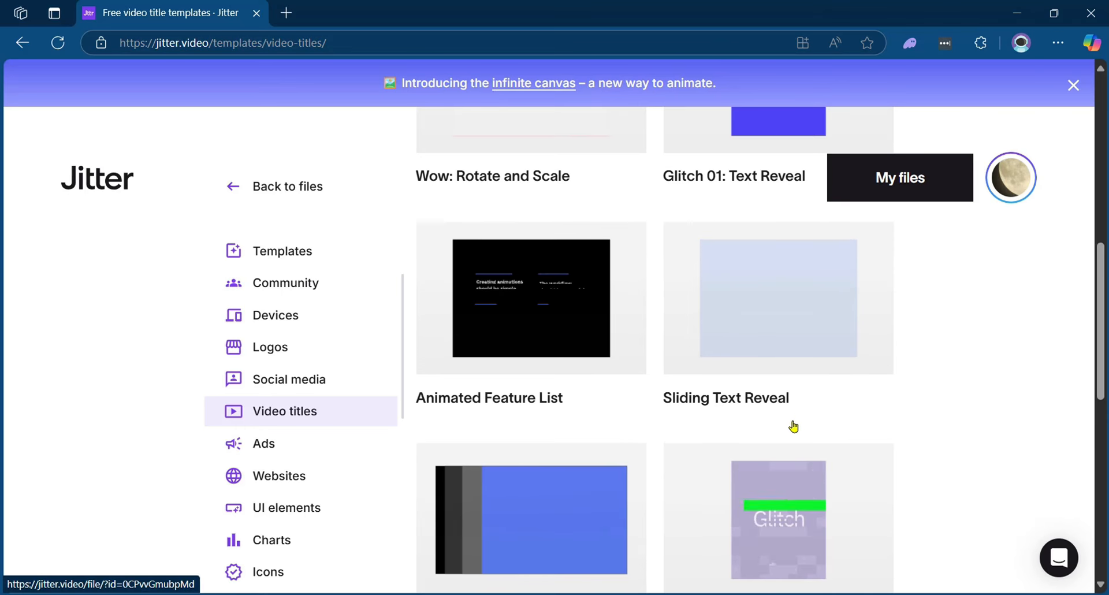
scroll(475, 427, "down", 3)
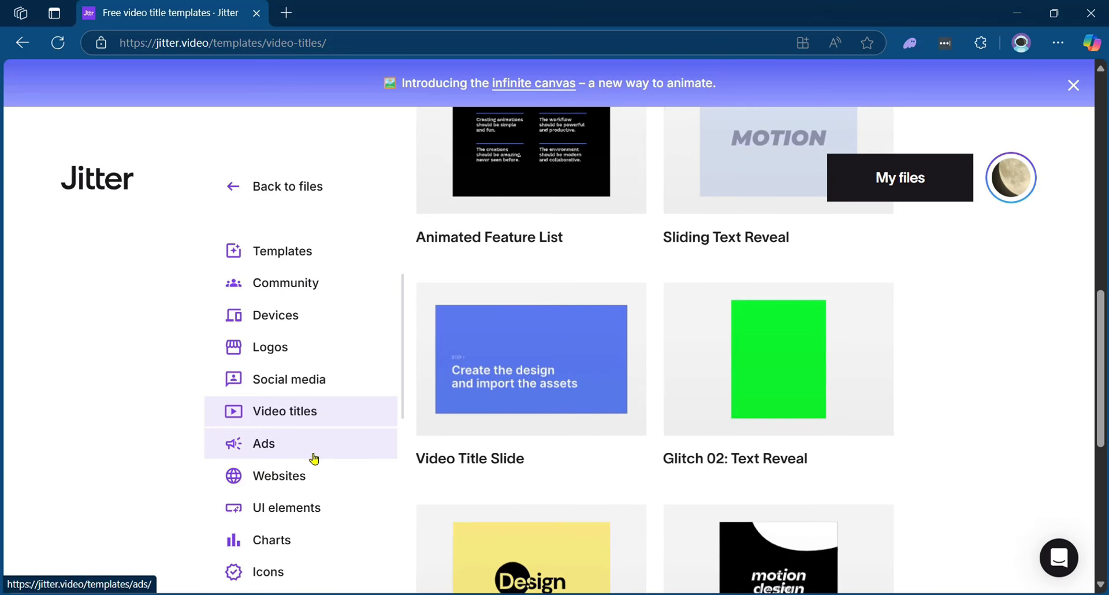
Open the Ads template category and look through its templates down to the end of the list.
left_click(389, 451)
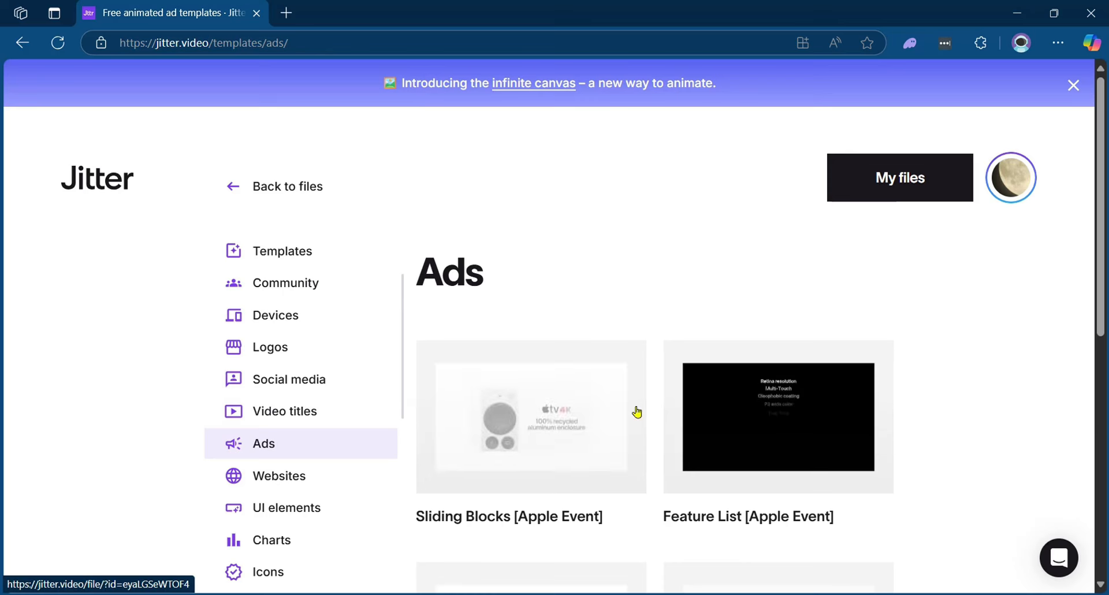
scroll(637, 411, "down", 2)
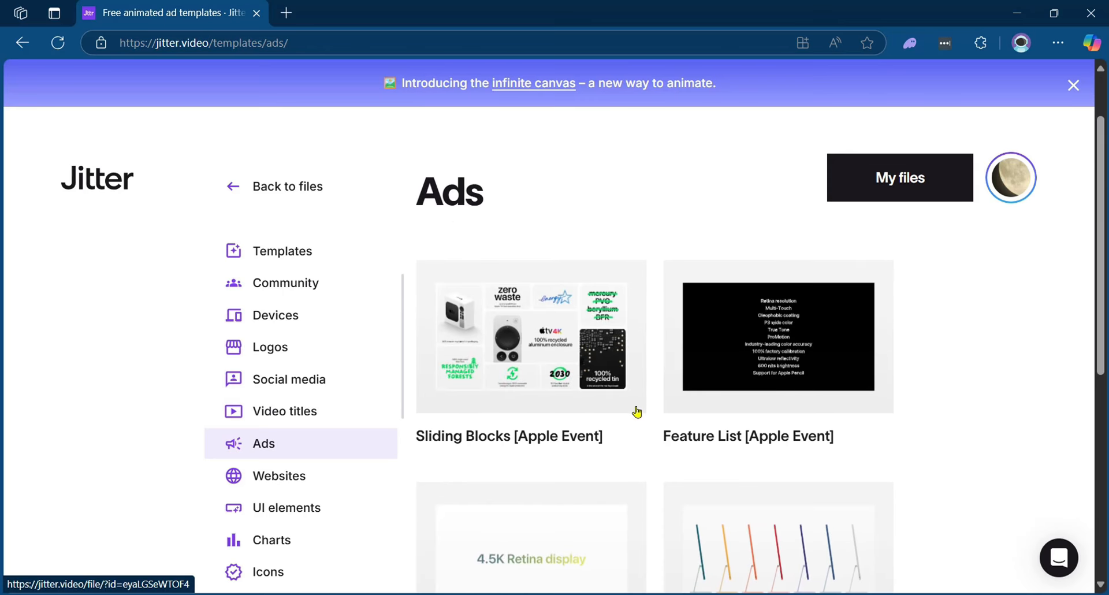
scroll(652, 408, "down", 2)
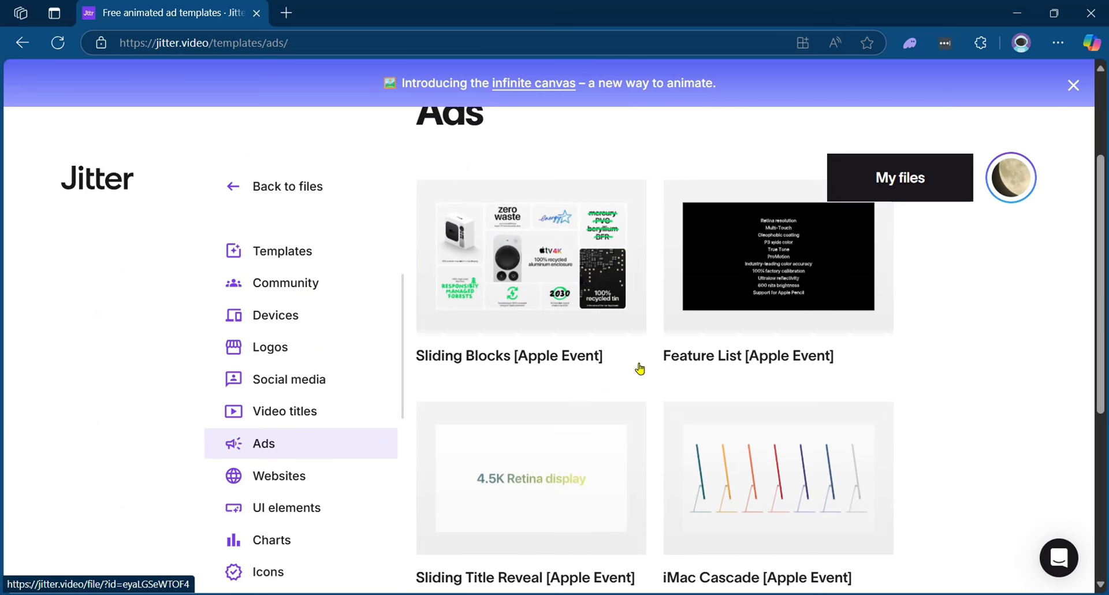
scroll(639, 370, "down", 2)
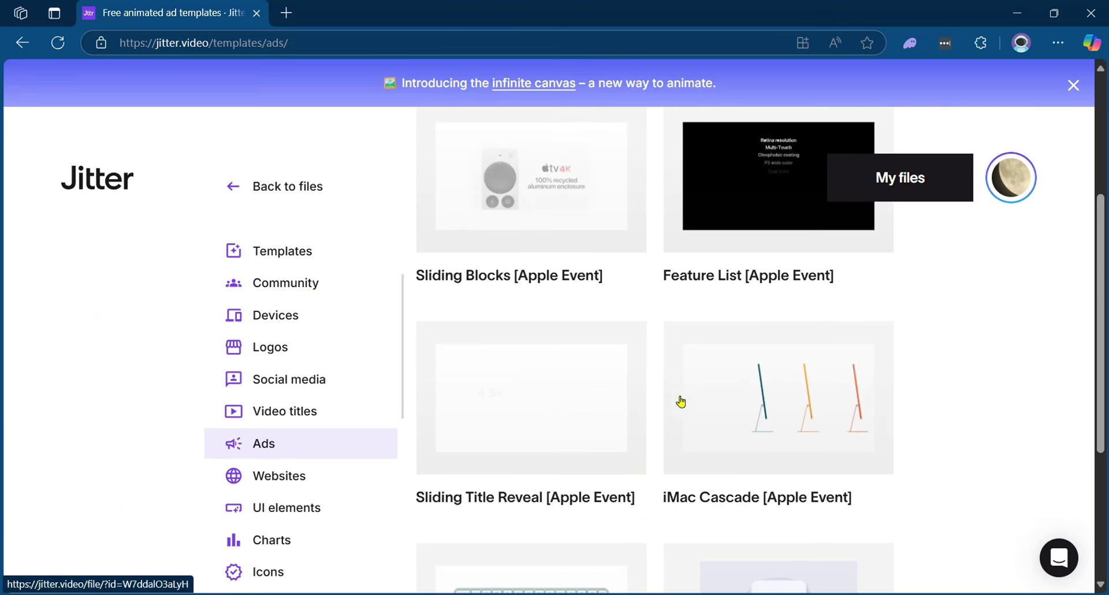
scroll(670, 323, "up", 3)
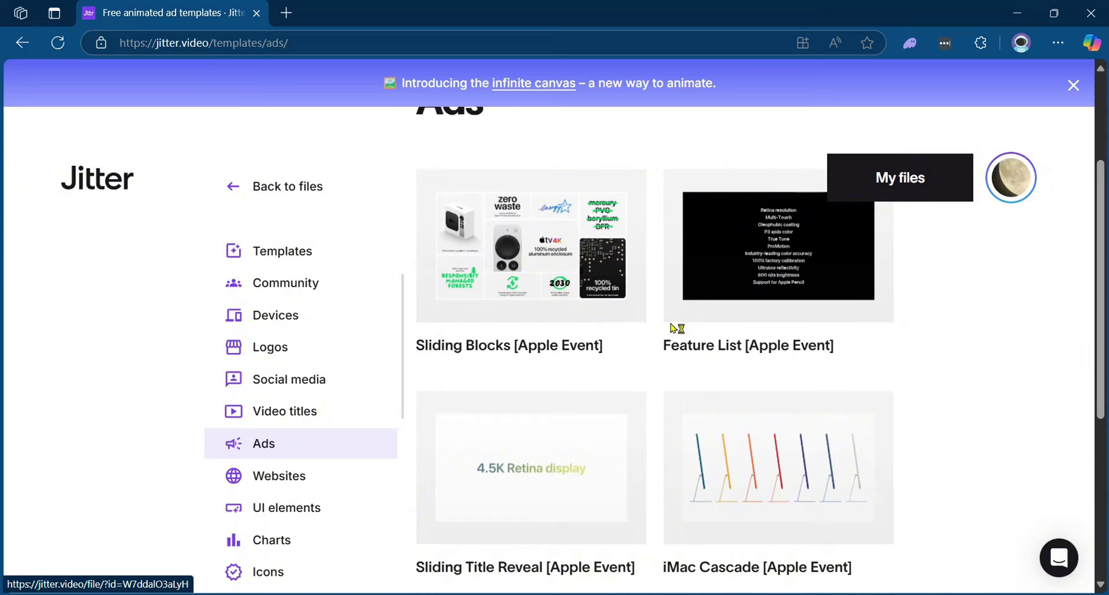
scroll(668, 333, "down", 3)
scroll(659, 335, "down", 4)
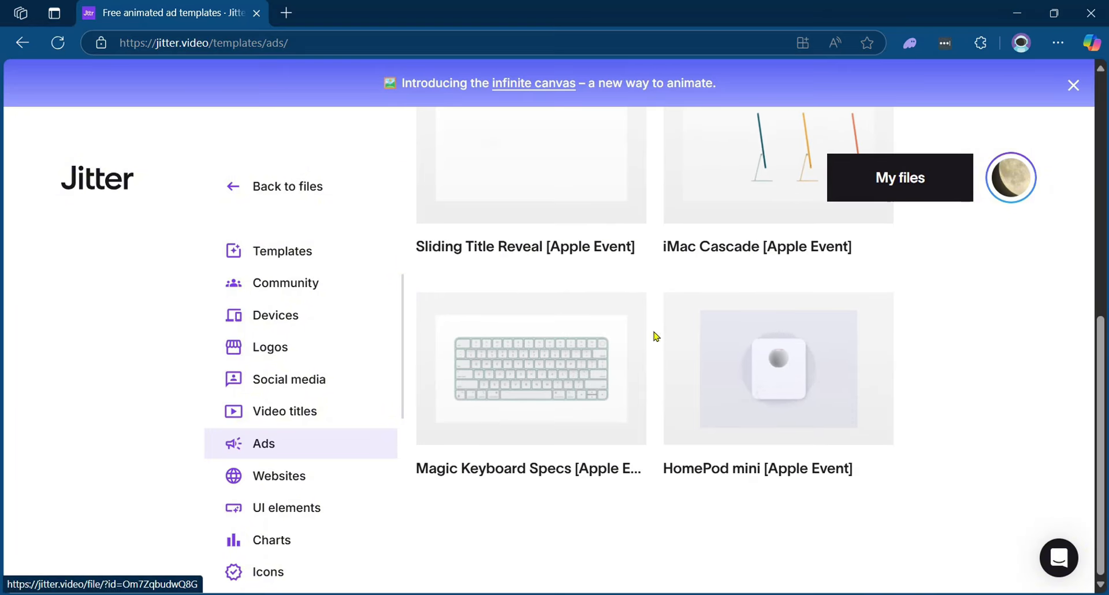
Open the Websites template category and look through its animated website templates.
scroll(283, 393, "down", 3)
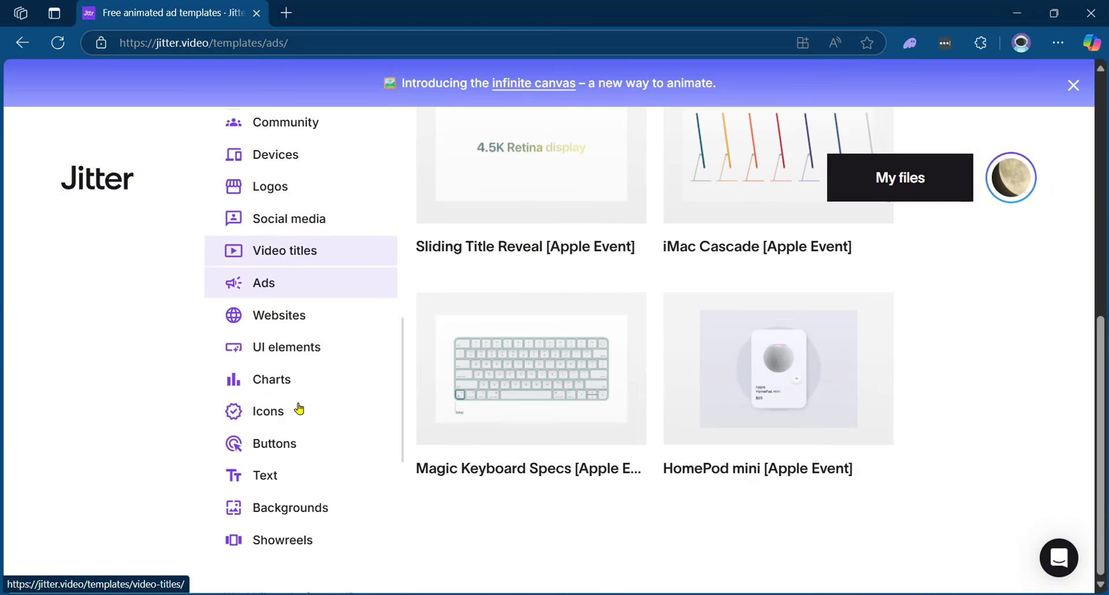
left_click(270, 330)
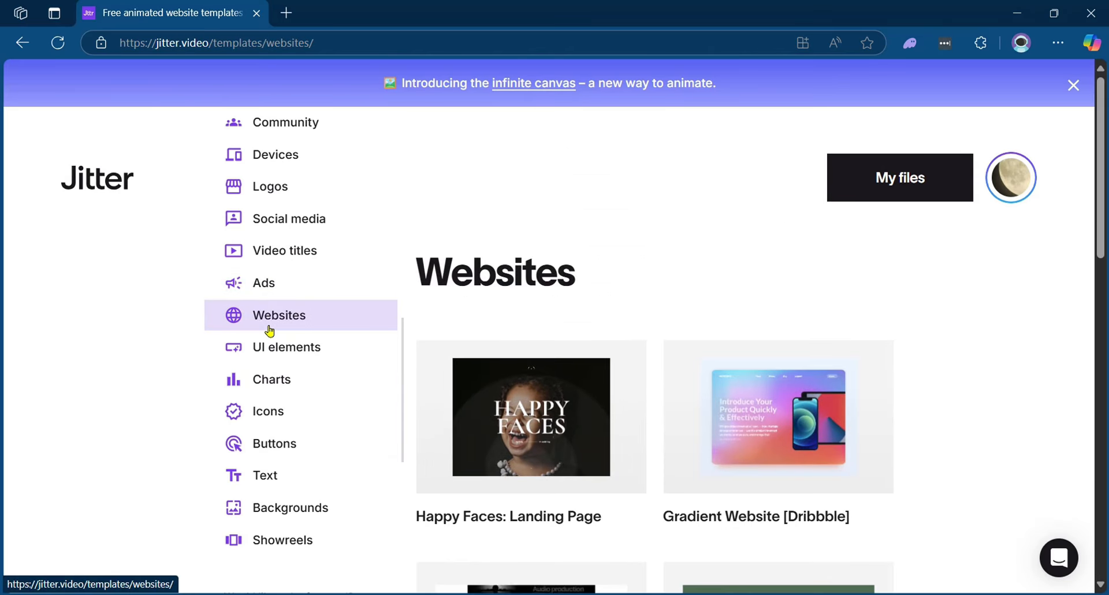
scroll(585, 376, "down", 4)
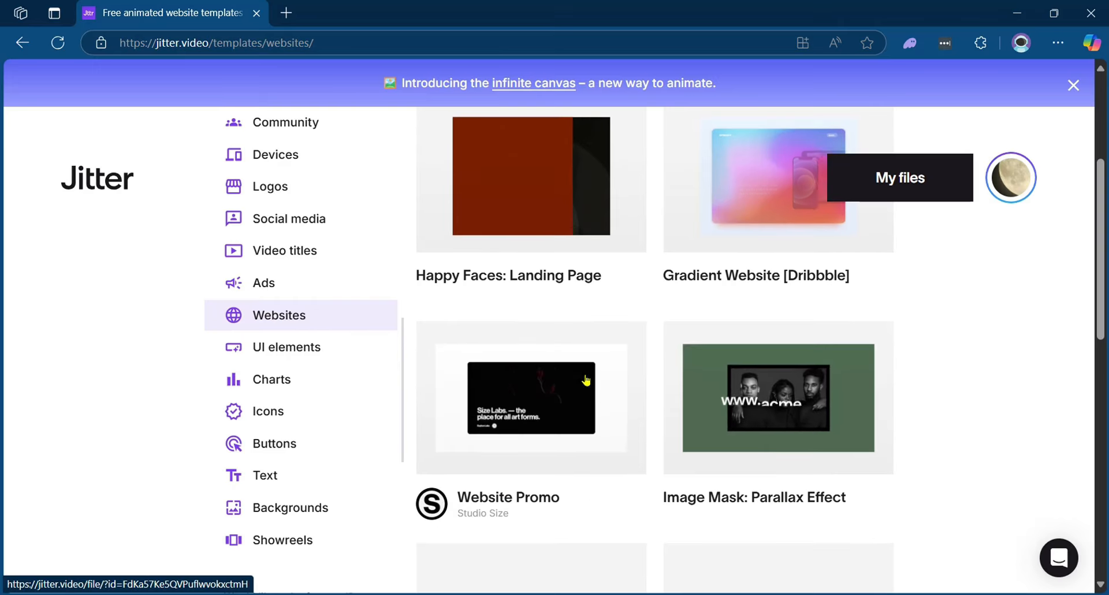
scroll(653, 344, "up", 2)
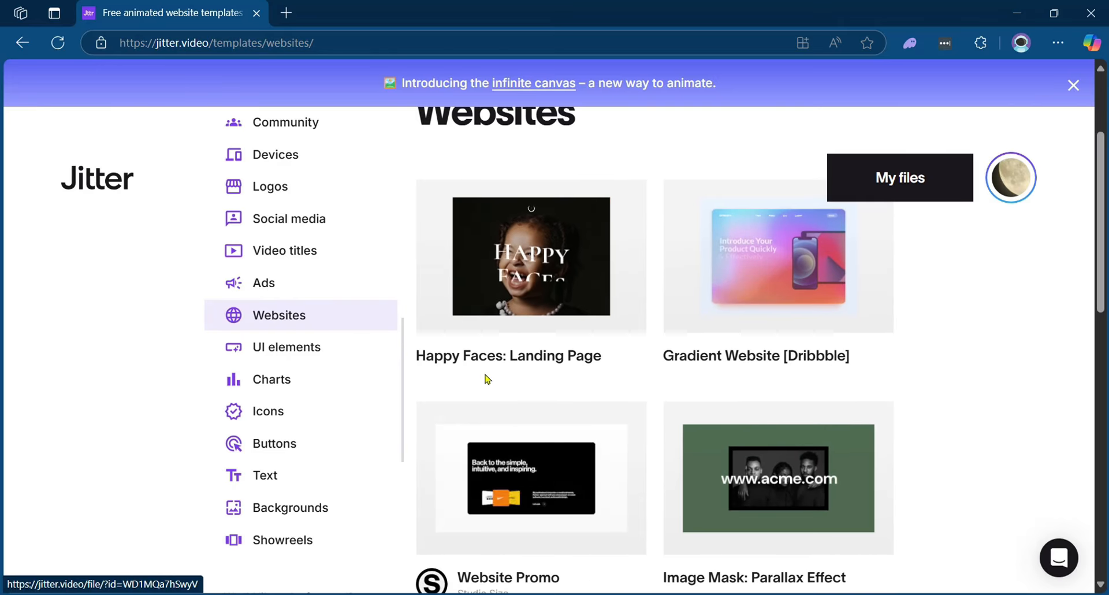
Look through the UI elements templates, followed by the Charts templates.
left_click(290, 357)
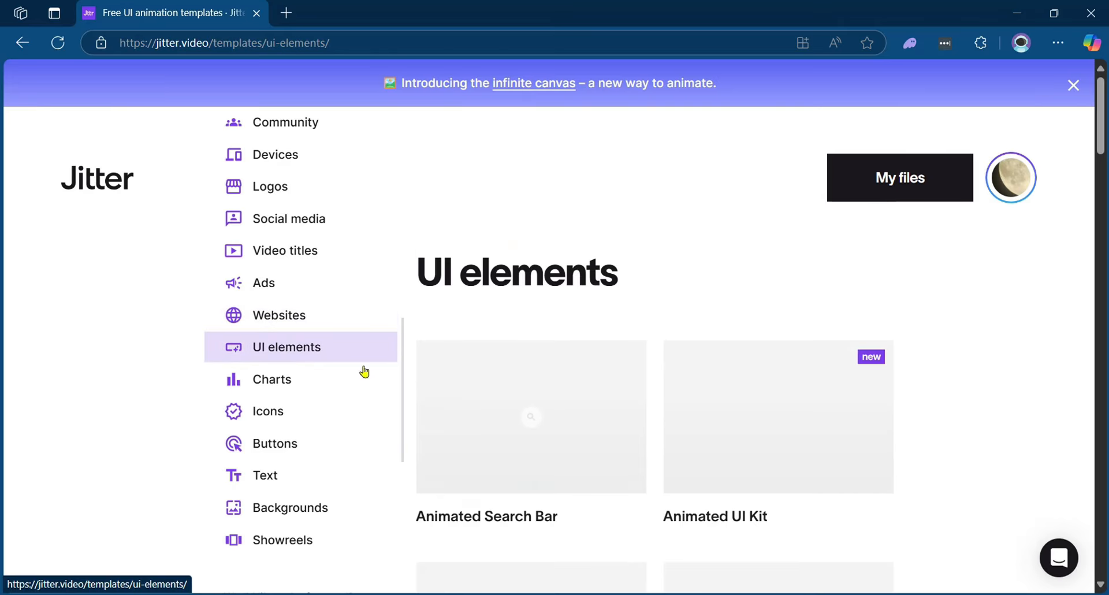
scroll(612, 376, "down", 3)
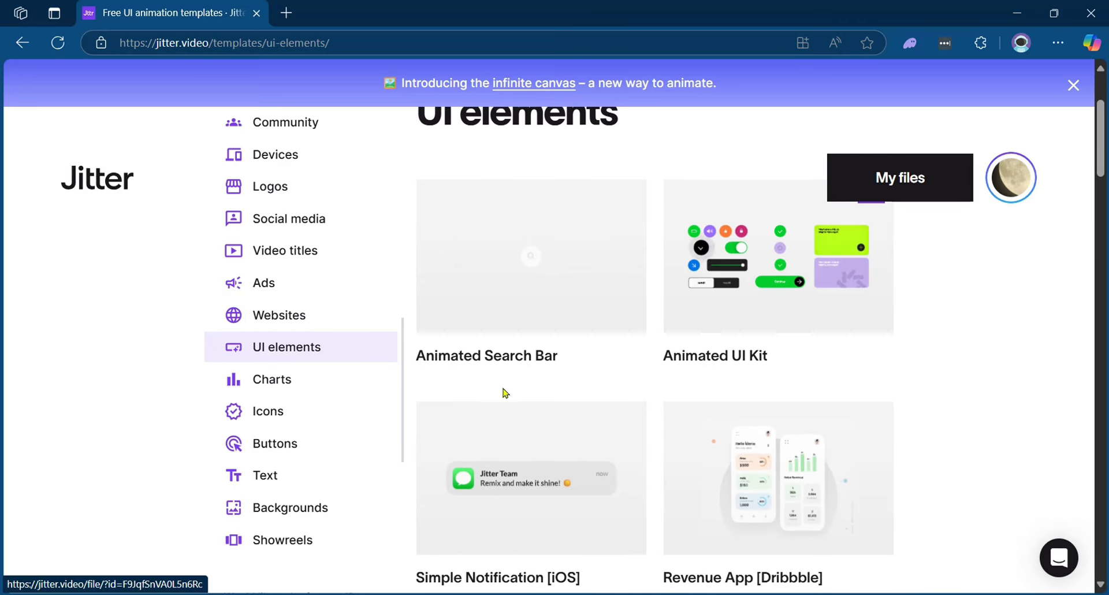
left_click(258, 378)
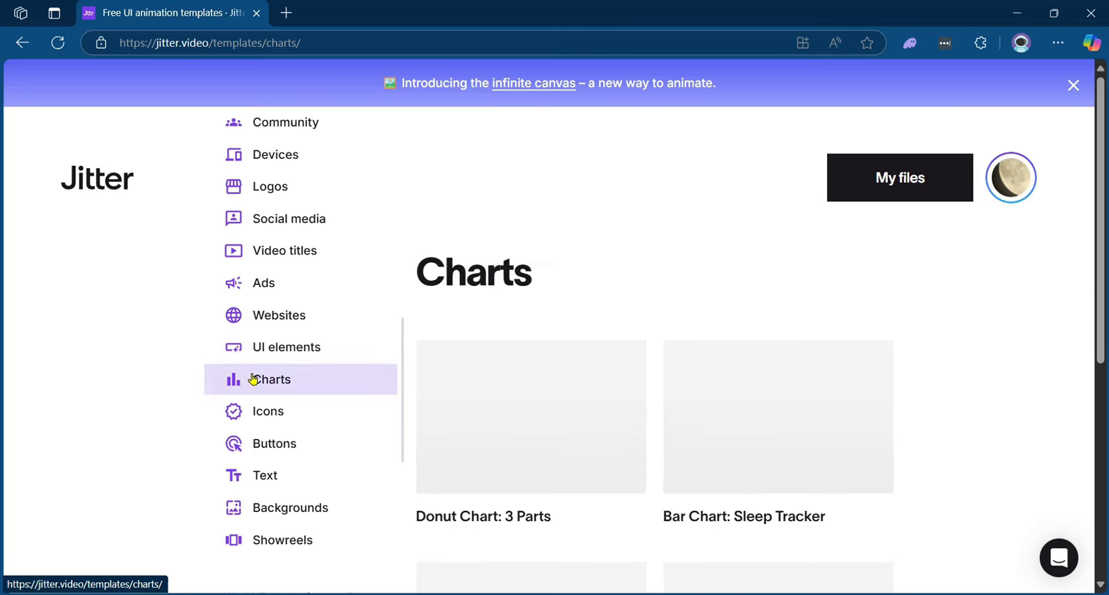
scroll(303, 420, "down", 3)
Look through the Icons templates, followed by the Buttons templates.
left_click(304, 420)
scroll(693, 424, "down", 4)
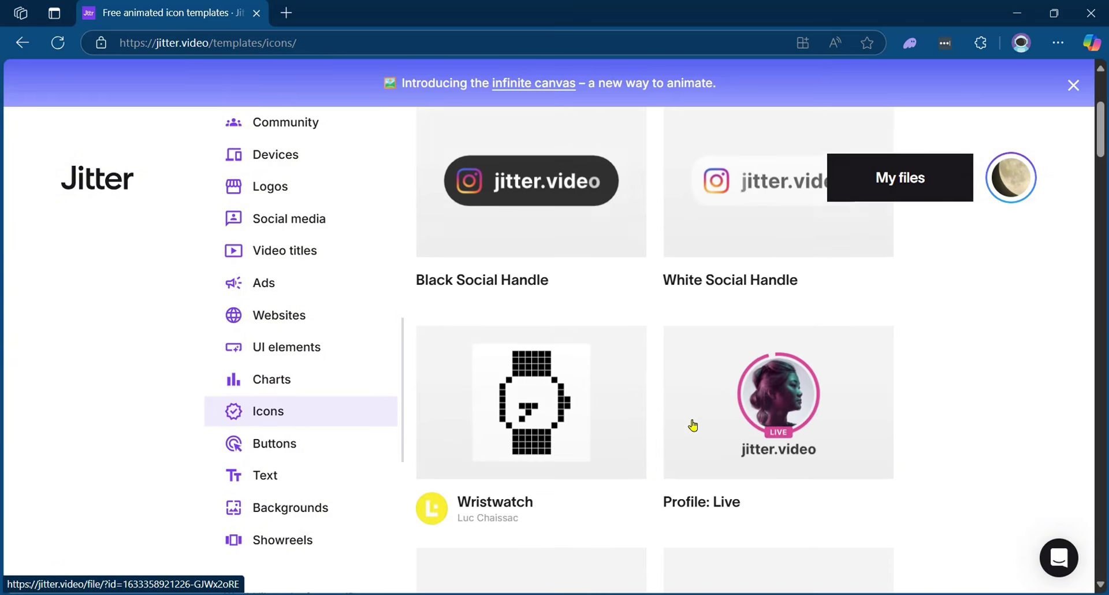
left_click(274, 443)
scroll(574, 441, "up", 4)
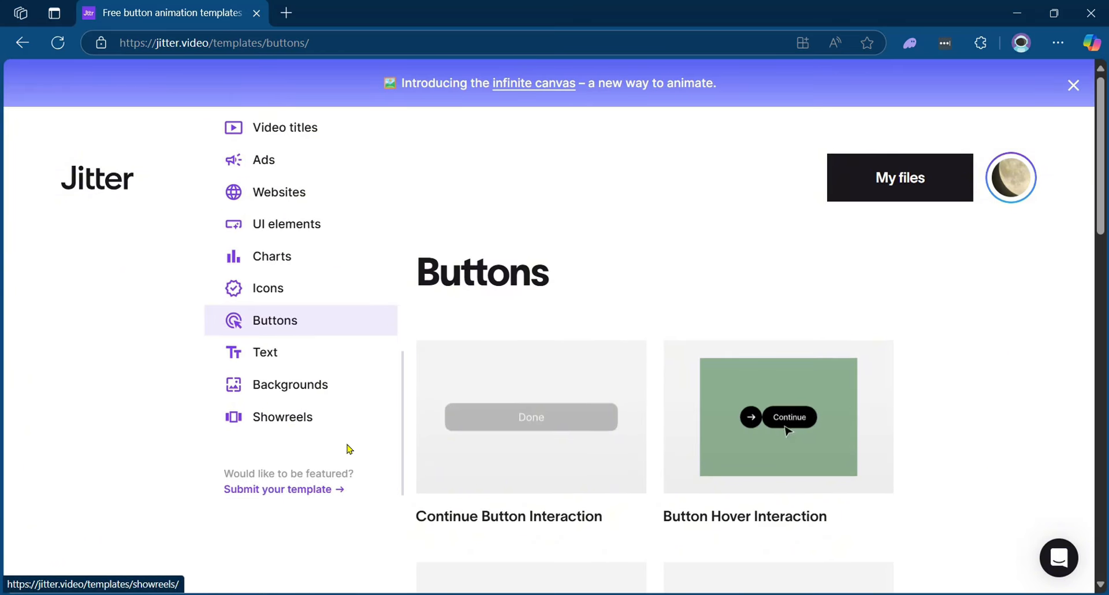
Return to the Logos template category and look through its first rows for a logo animation to use.
scroll(350, 448, "up", 5)
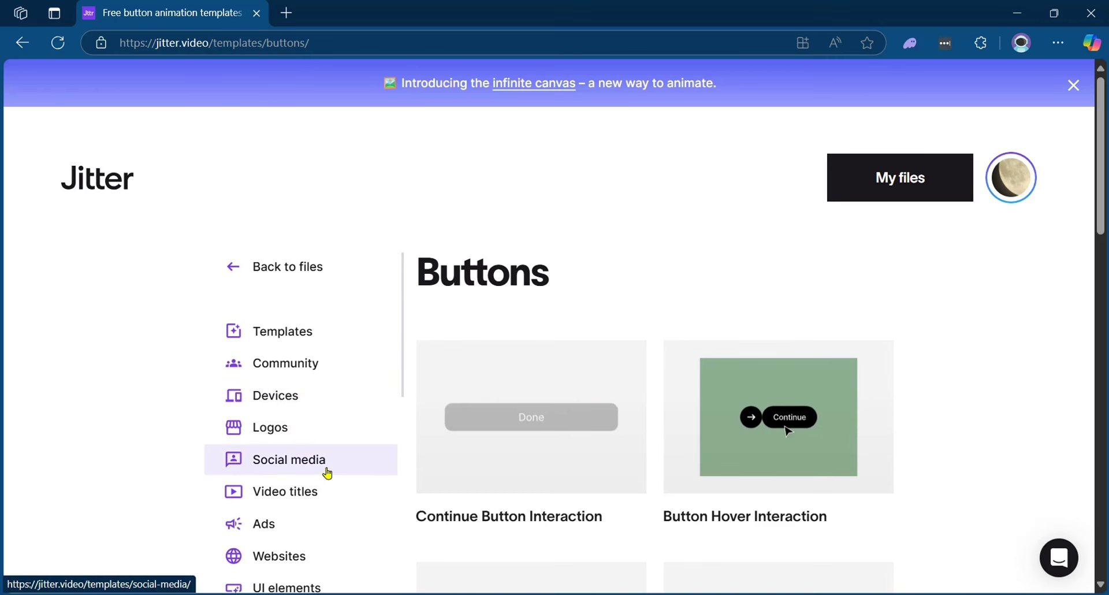
scroll(327, 474, "down", 2)
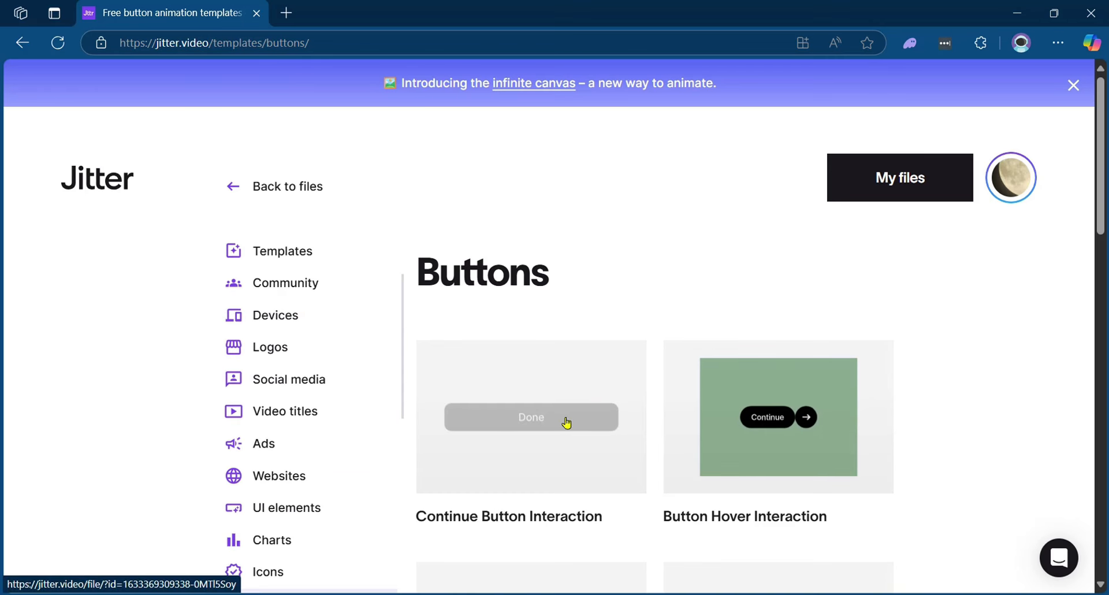
left_click(272, 348)
scroll(617, 436, "down", 3)
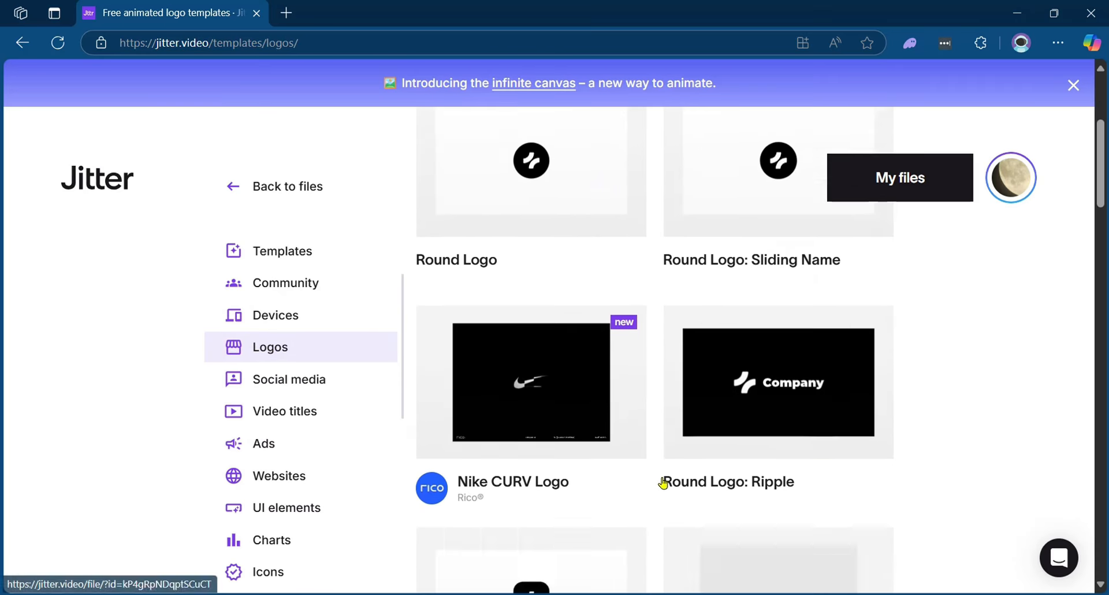
scroll(661, 477, "up", 4)
scroll(657, 471, "down", 2)
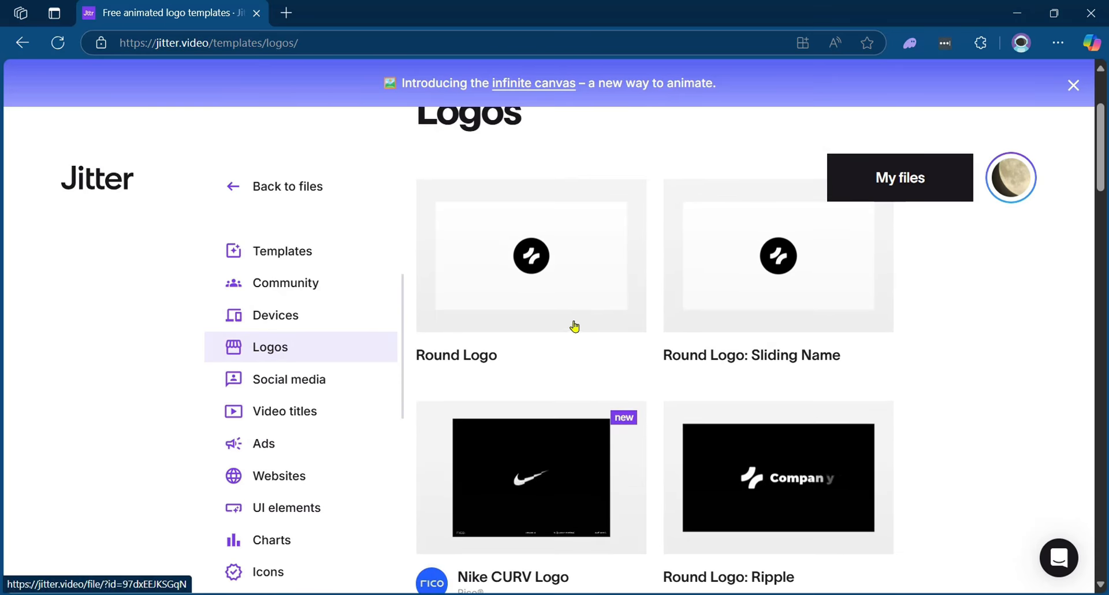
scroll(811, 431, "down", 3)
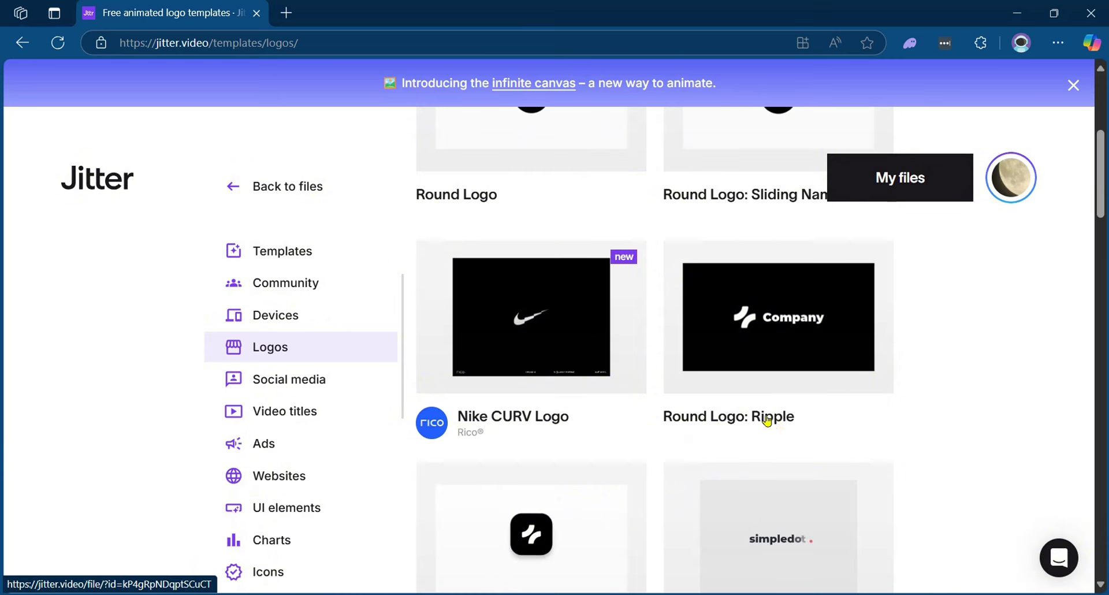
Open the Round Logo: Ripple template, duplicate it to the files for editing and dismiss the Multiple artboards notice.
left_click(773, 346)
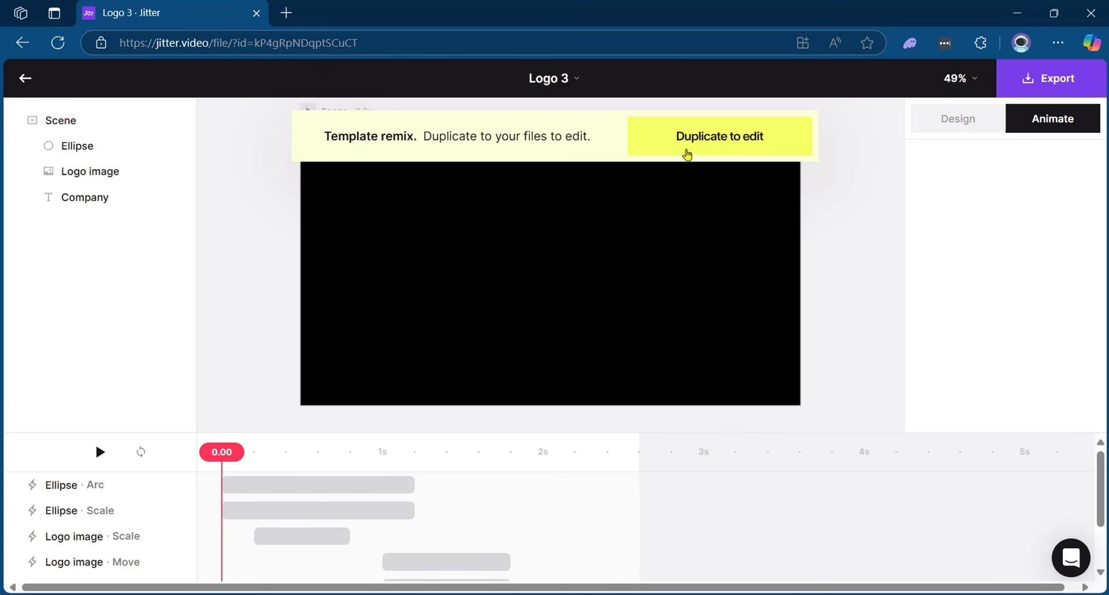
left_click(723, 136)
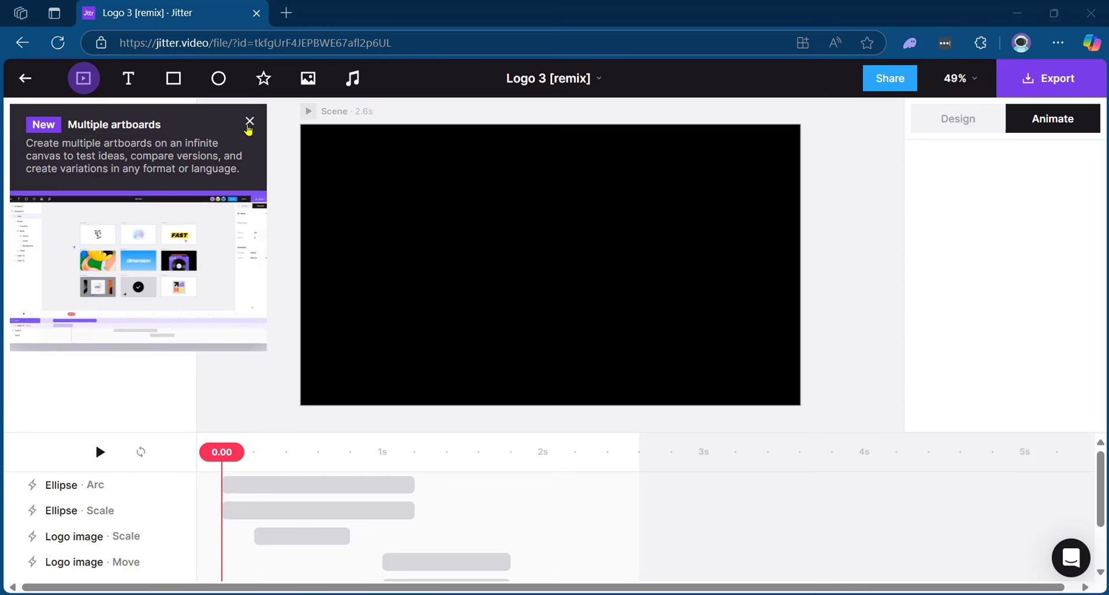
left_click(249, 122)
Examine the timeline's list of Ellipse, Logo image and Company animations and the timing of their bars.
scroll(384, 449, "down", 3)
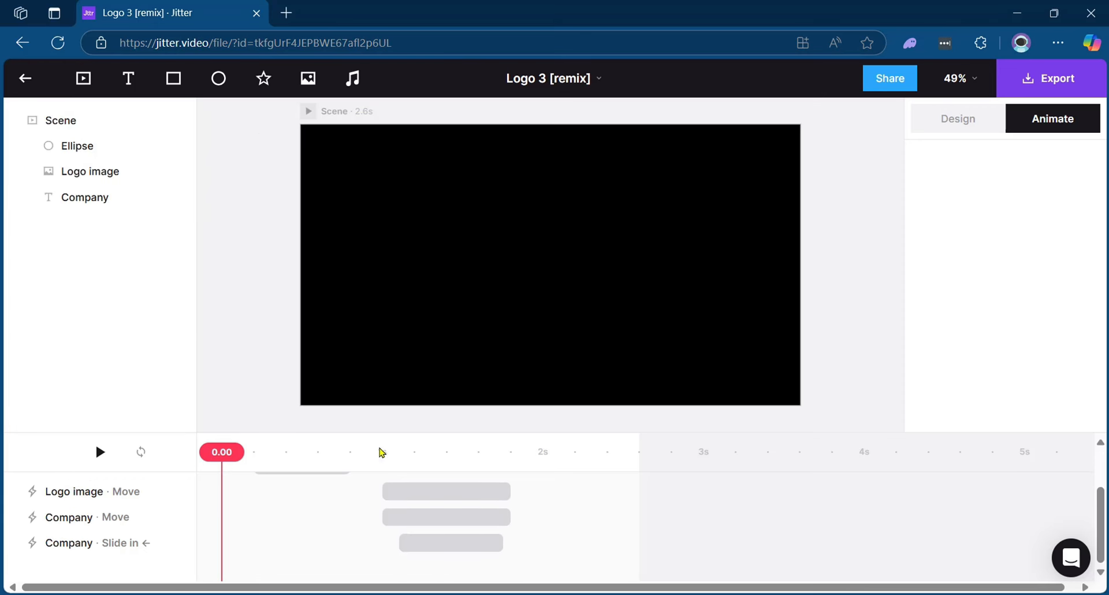
scroll(460, 199, "up", 4)
scroll(460, 224, "down", 3)
scroll(461, 223, "down", 4)
scroll(501, 275, "up", 2)
scroll(231, 504, "up", 1)
scroll(231, 503, "up", 3)
scroll(231, 502, "down", 3)
scroll(215, 507, "up", 3)
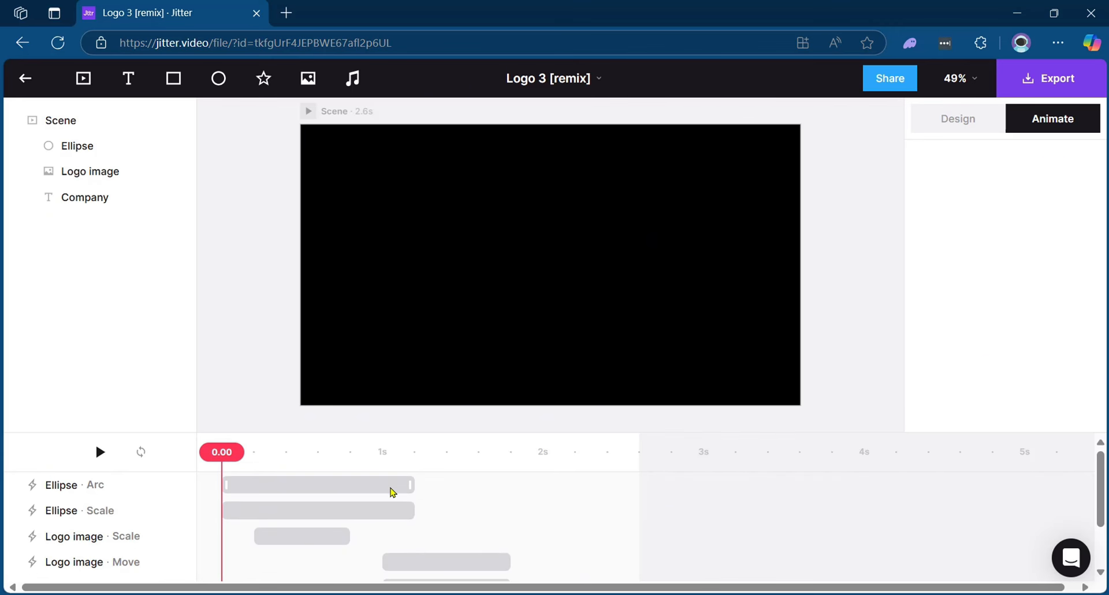
scroll(389, 503, "down", 3)
scroll(389, 516, "up", 3)
left_click(451, 273)
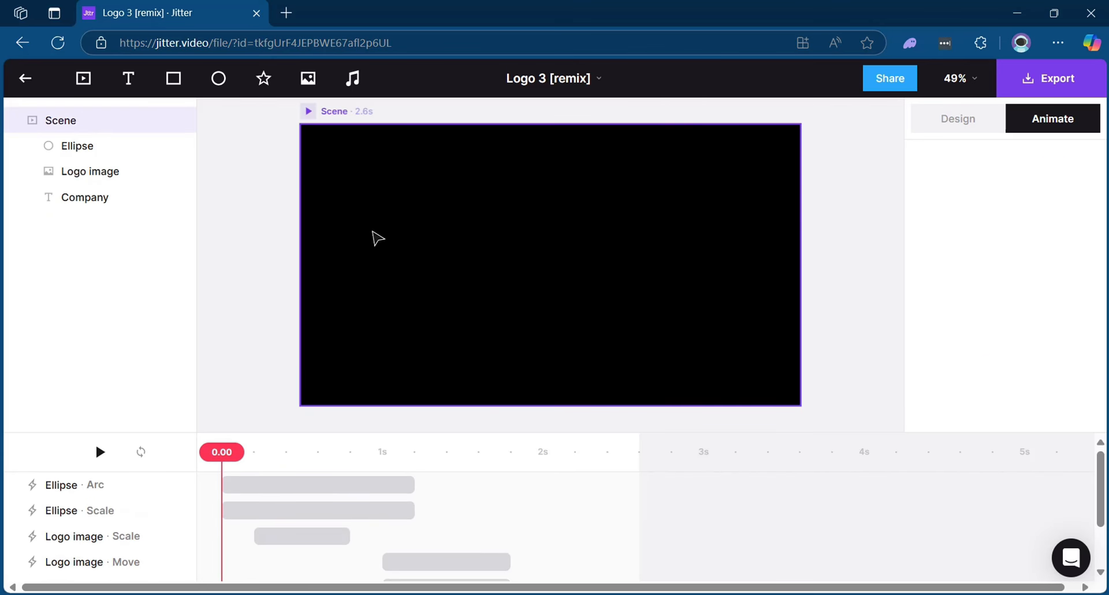
key("Escape")
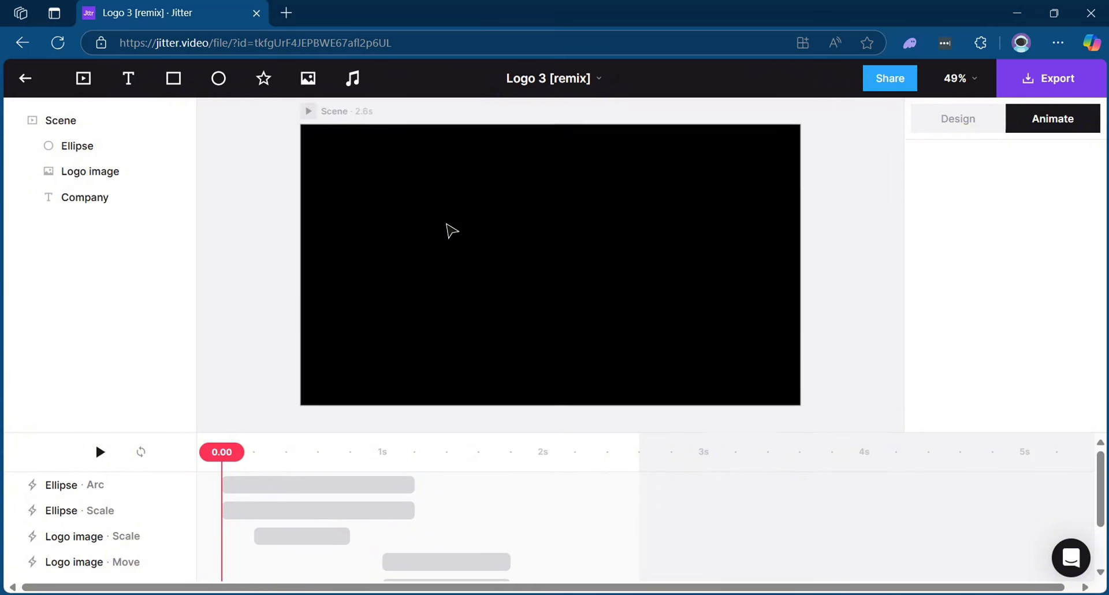
left_click(346, 111)
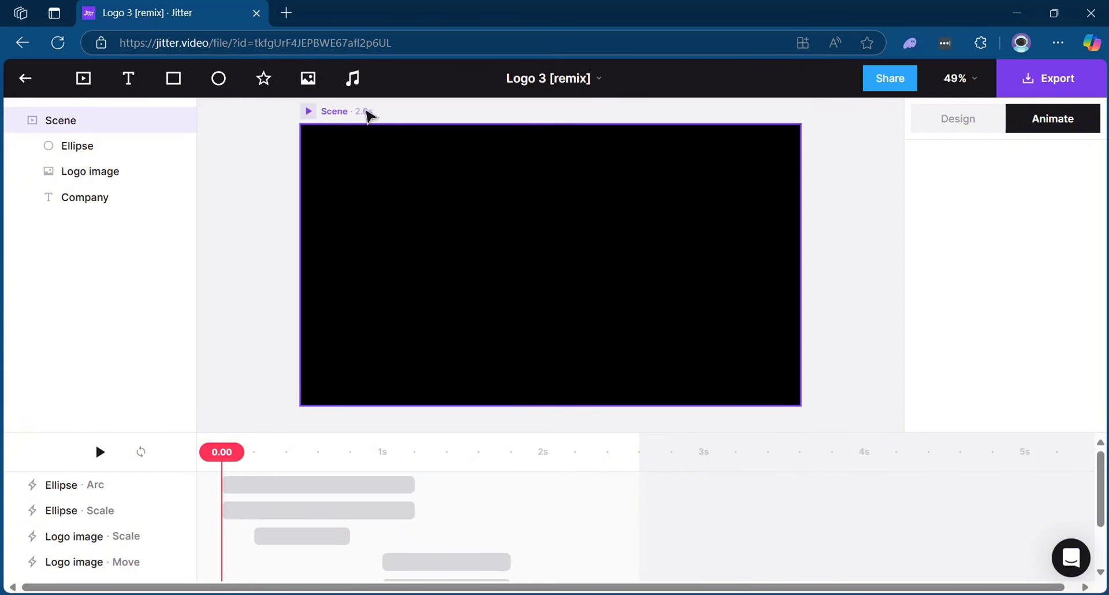
key("Escape")
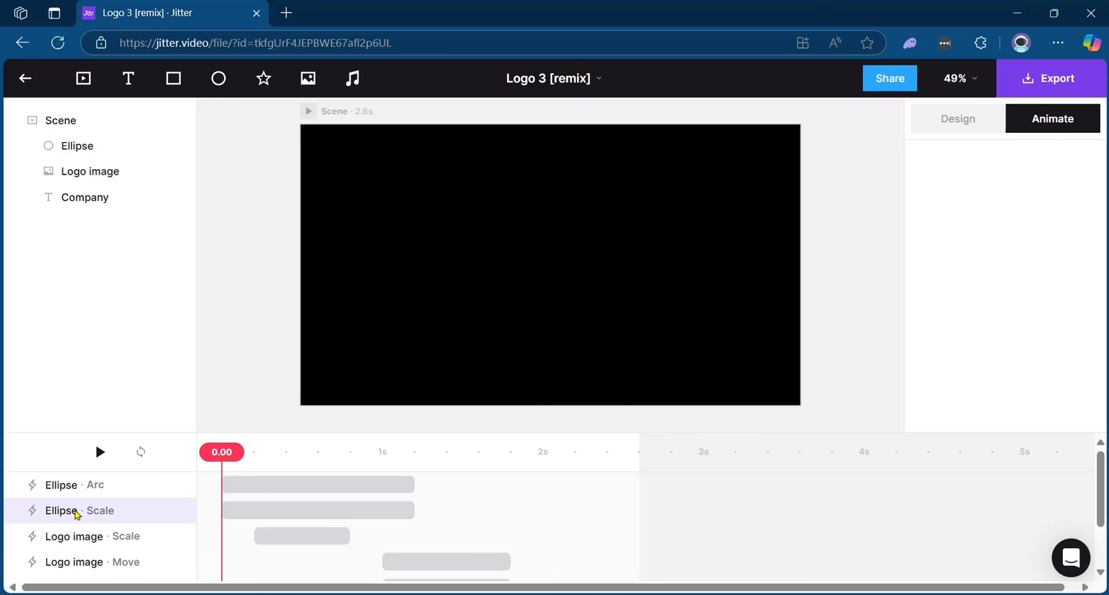
Inspect each timeline animation in turn, from Ellipse Arc and Scale through Logo image Scale and Move to Company Move and Slide in.
scroll(87, 555, "down", 2)
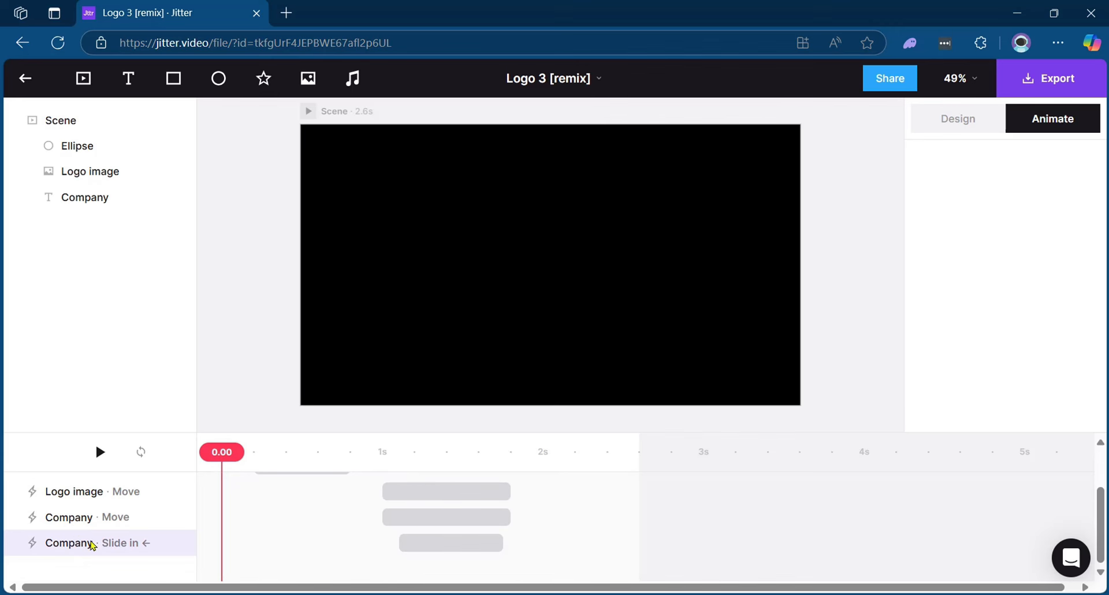
scroll(110, 528, "up", 2)
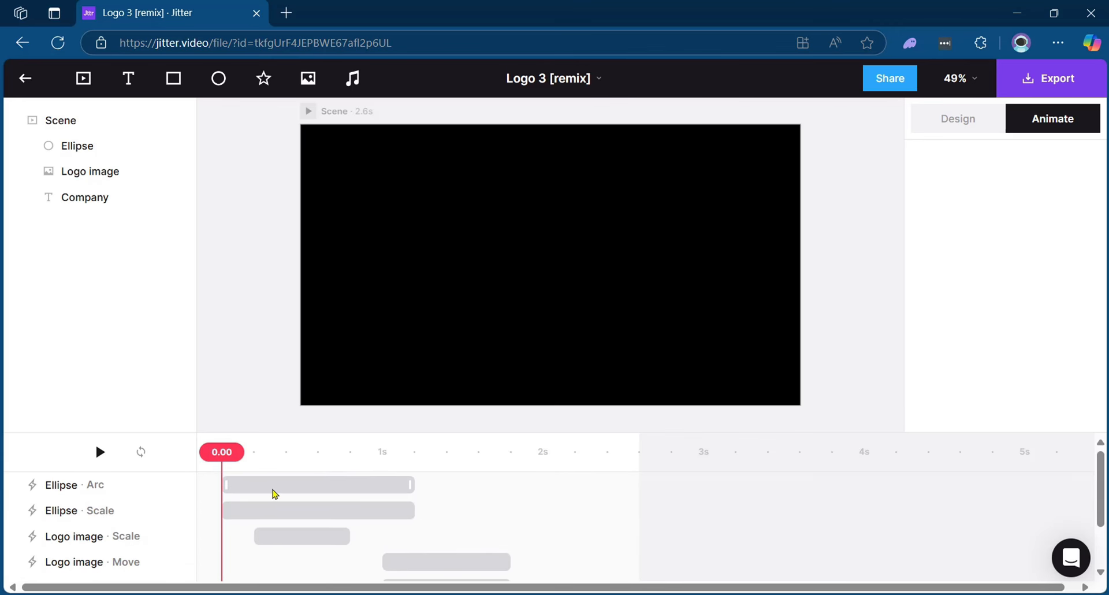
left_click(275, 490)
left_click(312, 511)
left_click(310, 536)
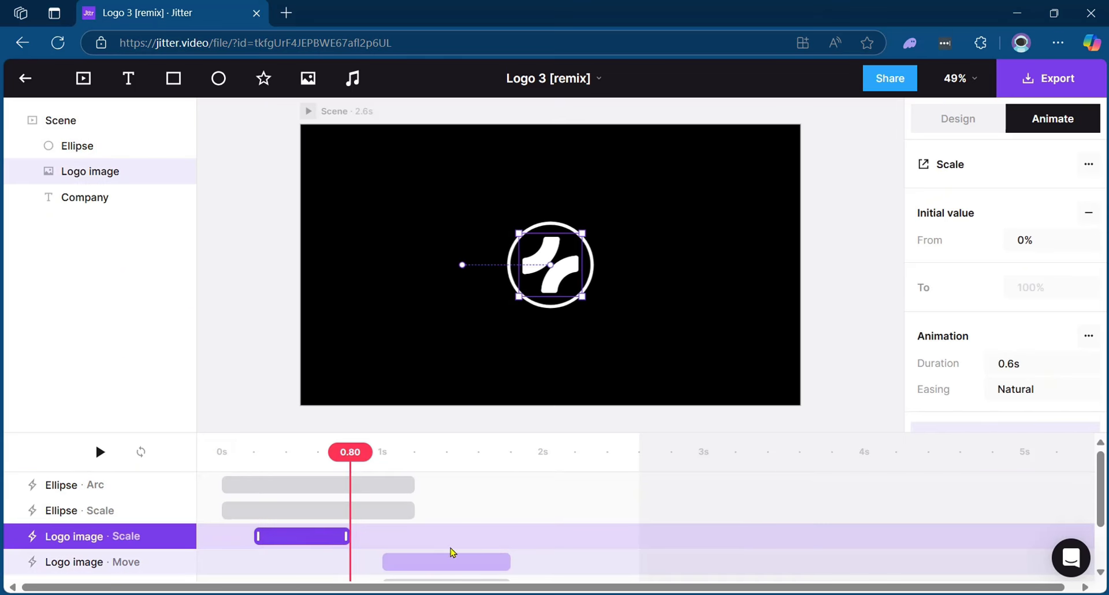
left_click(467, 562)
scroll(468, 556, "down", 1)
left_click(455, 518)
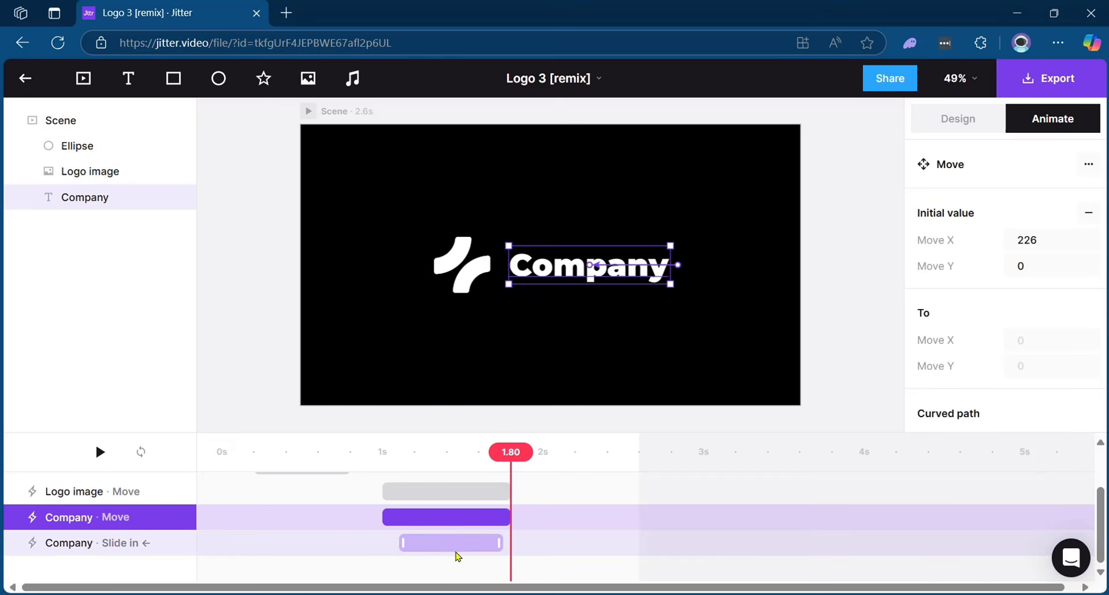
left_click(457, 545)
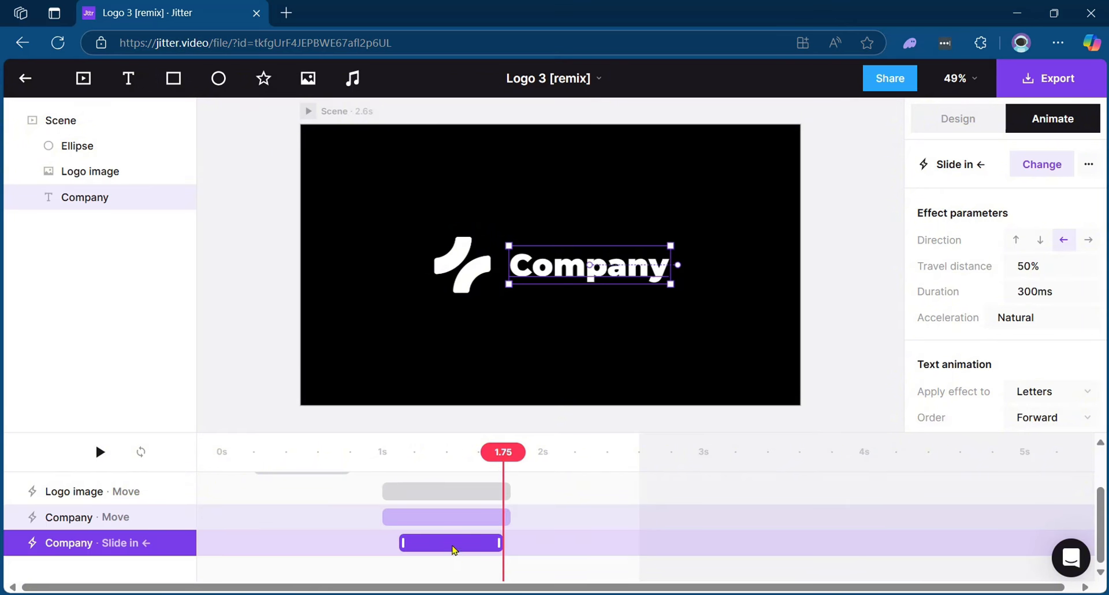
Review the settings of the Company Move and Logo image Move animations, including the latter's duration and easing.
left_click(445, 526)
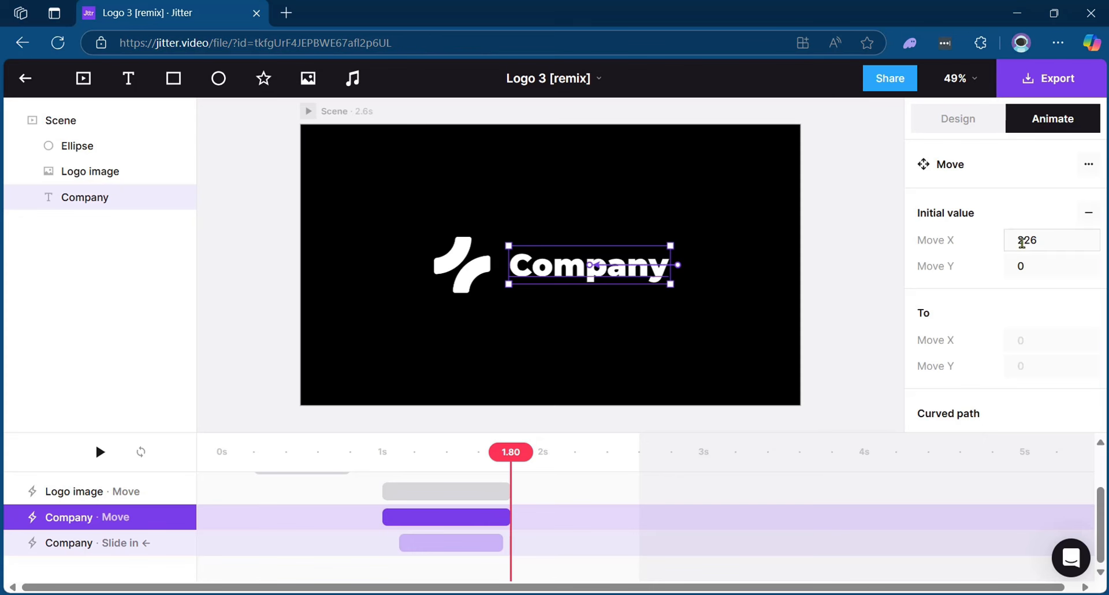
left_click(445, 491)
scroll(974, 312, "down", 3)
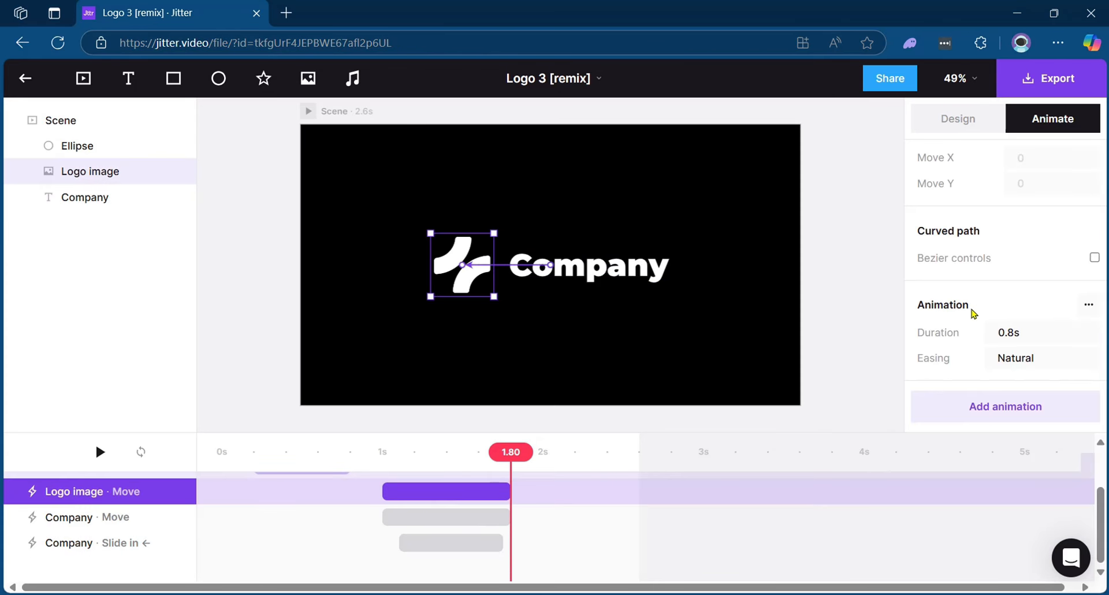
Inspect the Ellipse Arc animation and compare the Ellipse and Logo image layers by selecting each in turn.
scroll(214, 506, "up", 2)
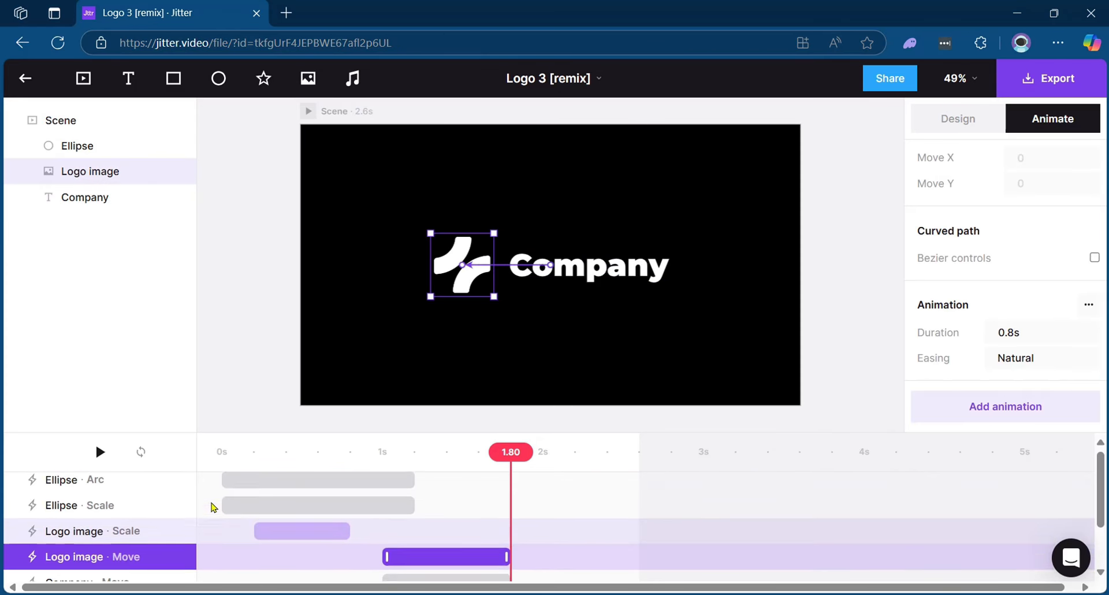
left_click(81, 488)
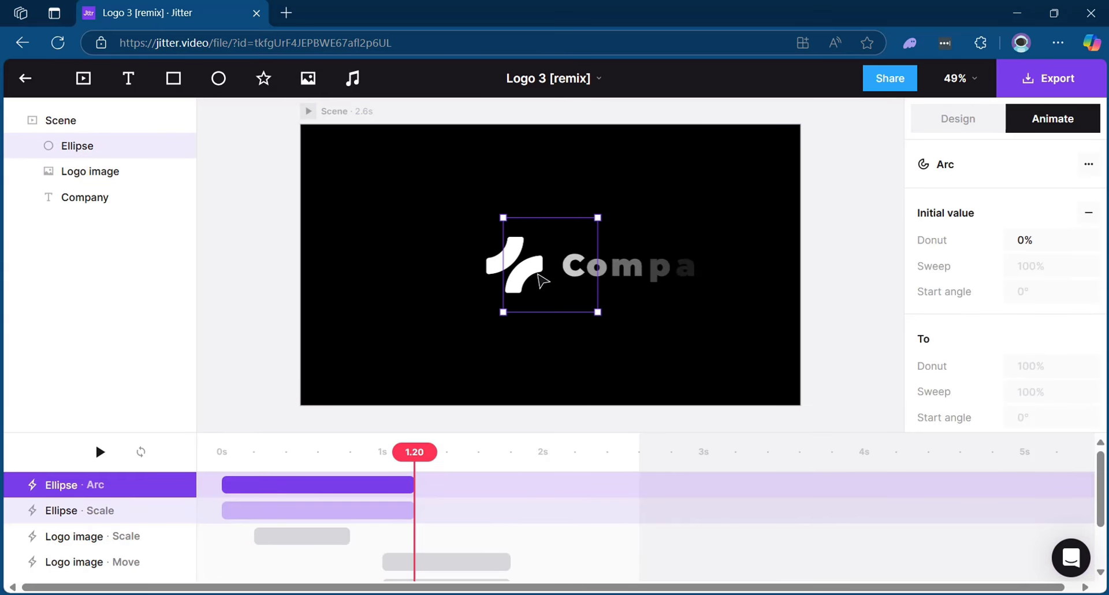
left_click(520, 291)
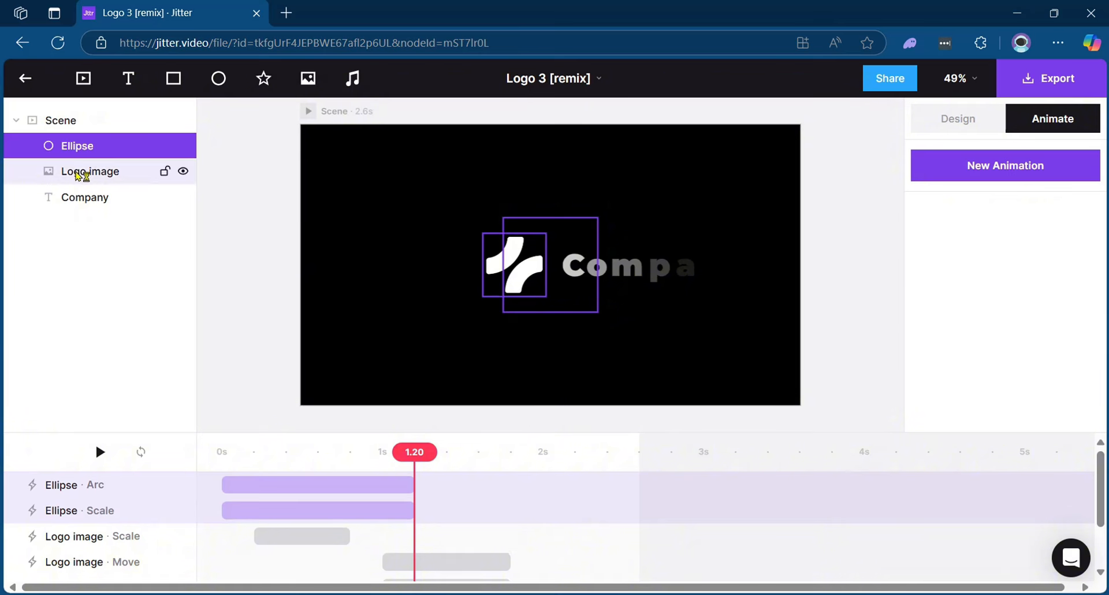
left_click(62, 174)
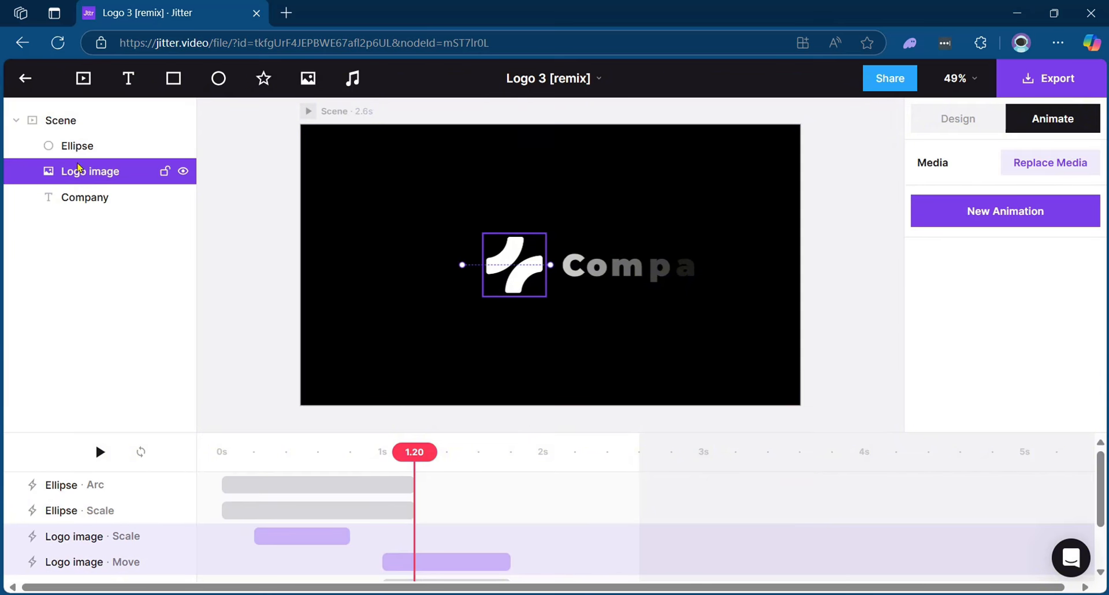
left_click(74, 147)
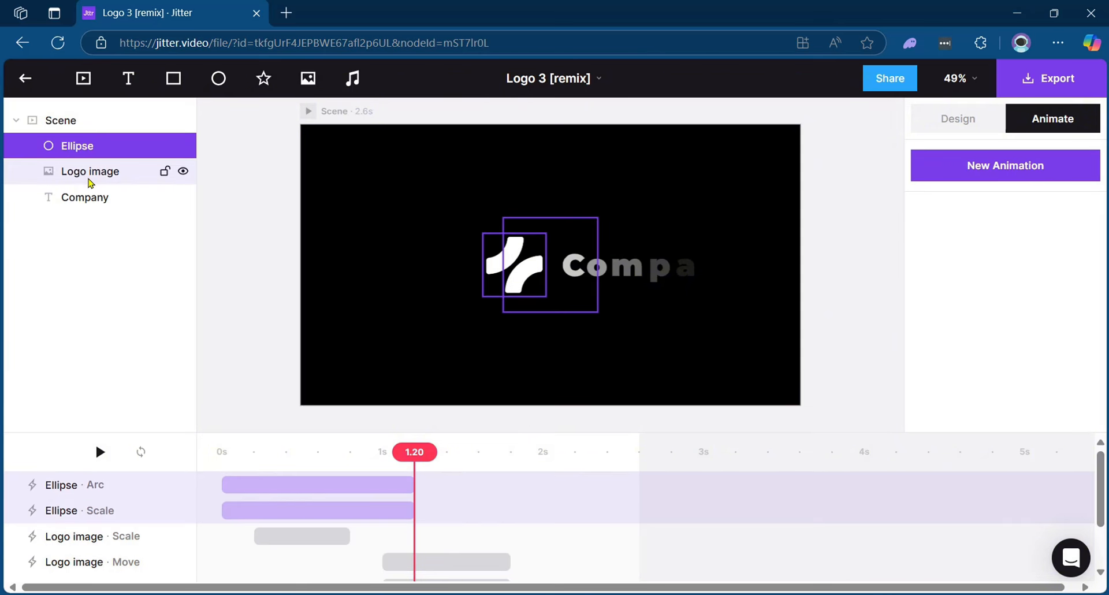
left_click(90, 177)
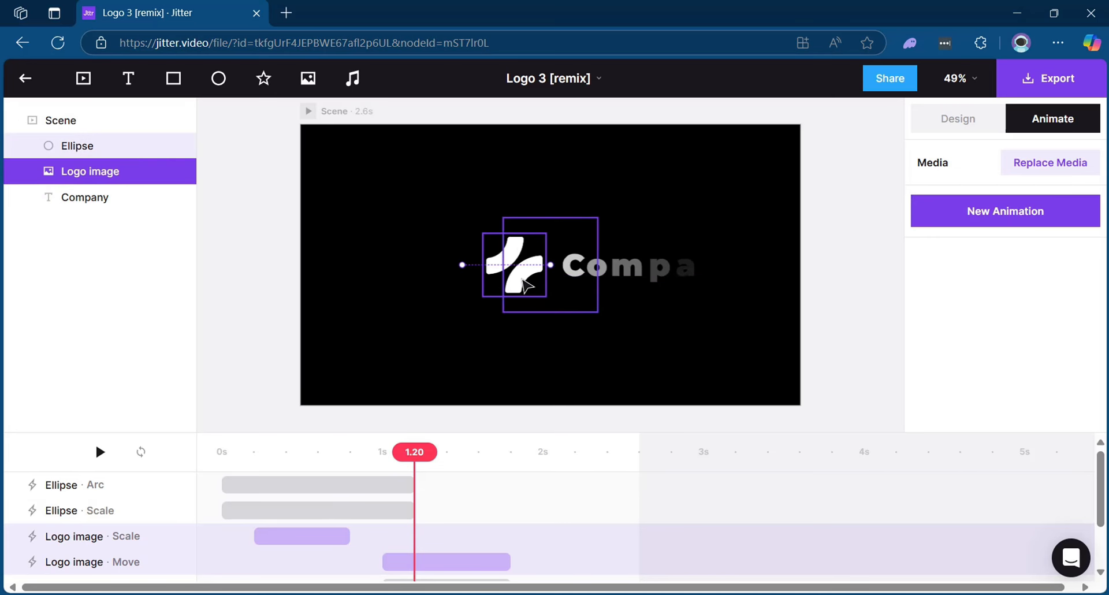
left_click(521, 282)
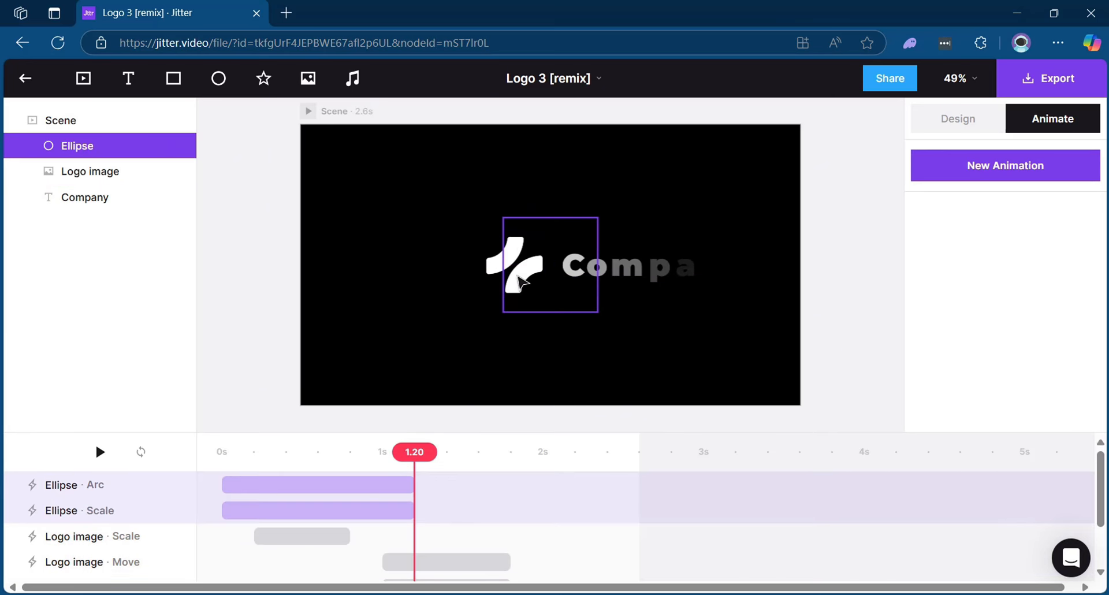
left_click(119, 175)
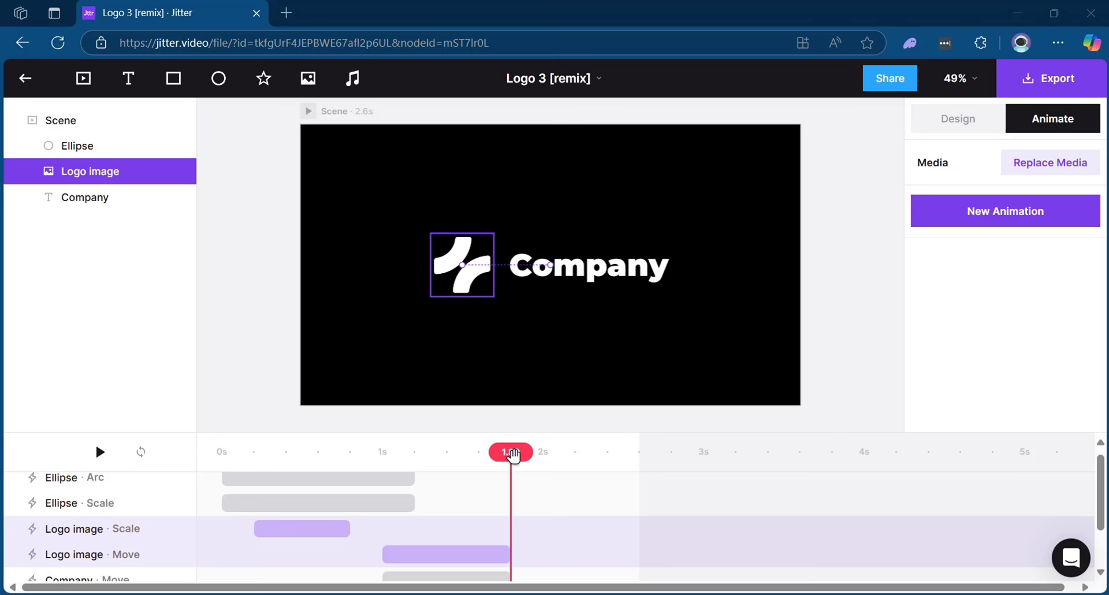
Scrub and play the timeline to review how the Logo image scales and moves as the Company text appears.
left_click_drag(513, 455, 351, 457)
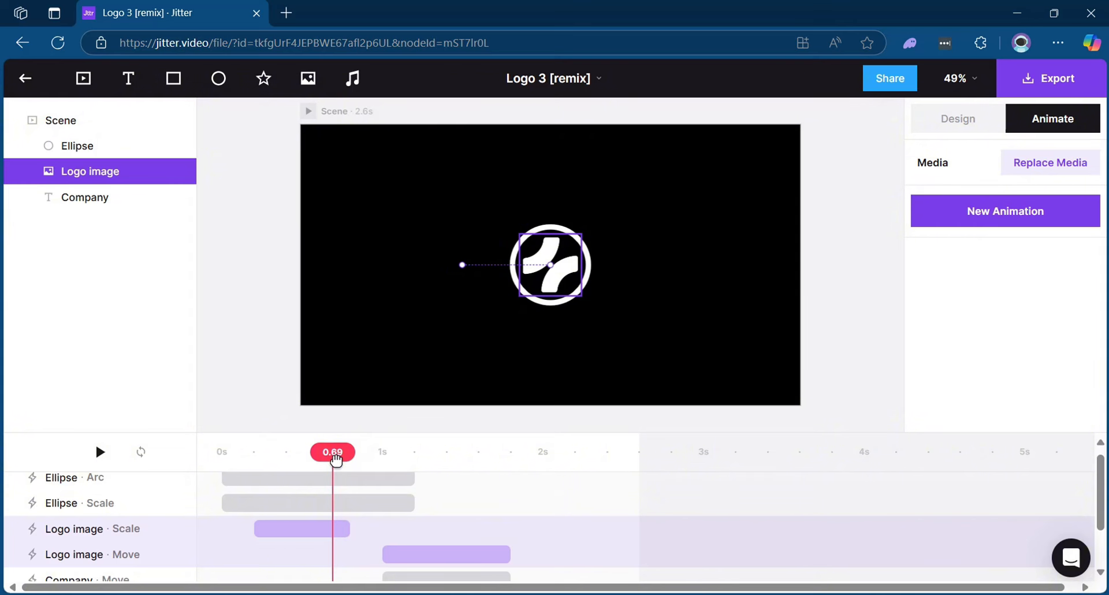
key("space")
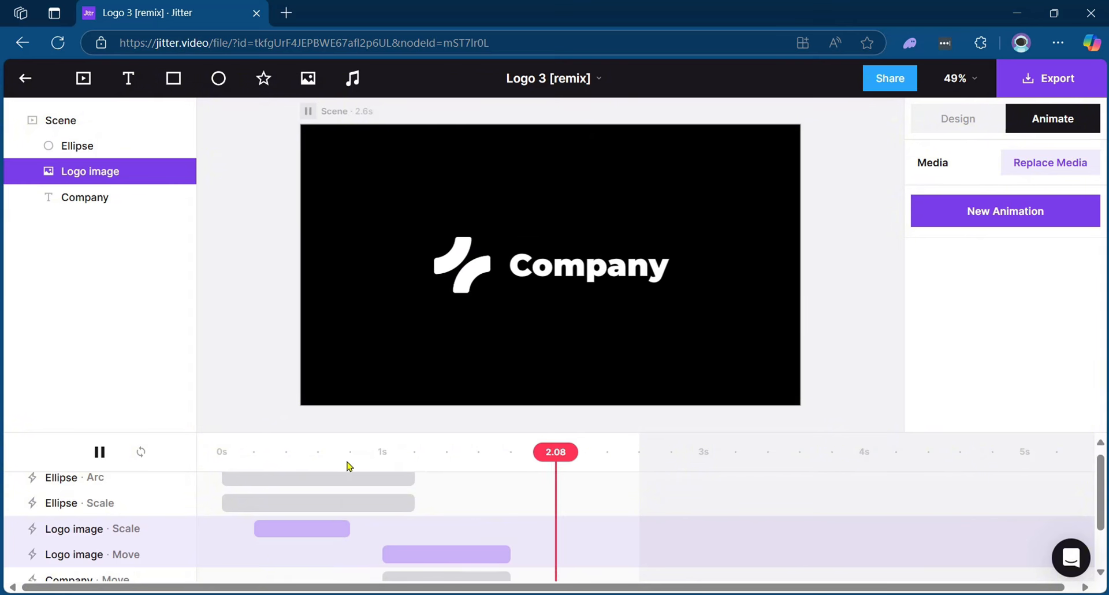
key("space")
left_click_drag(560, 452, 461, 477)
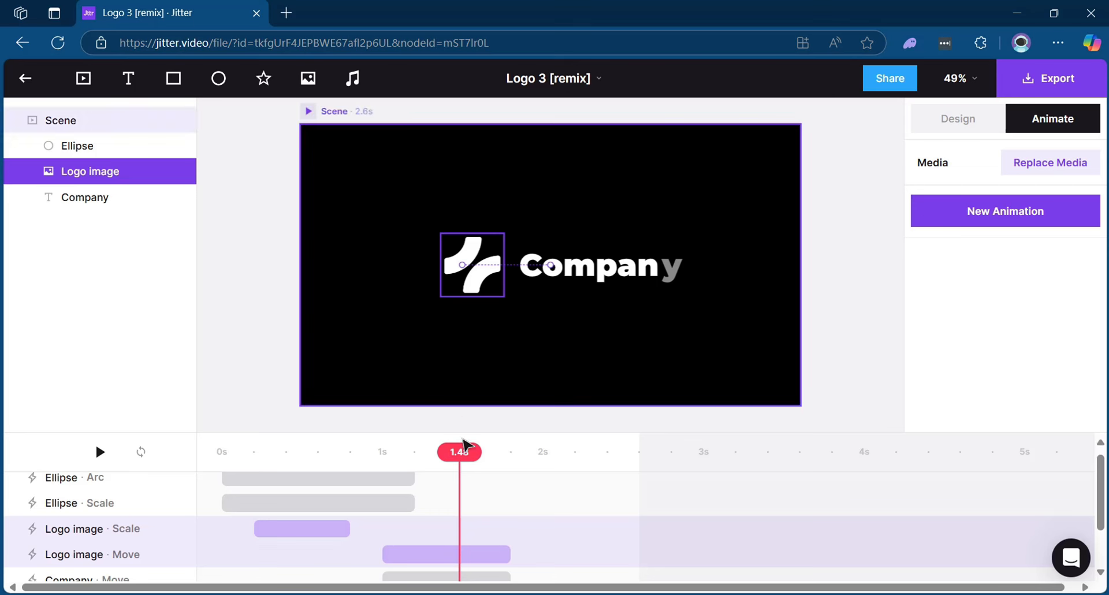
left_click_drag(460, 453, 522, 468)
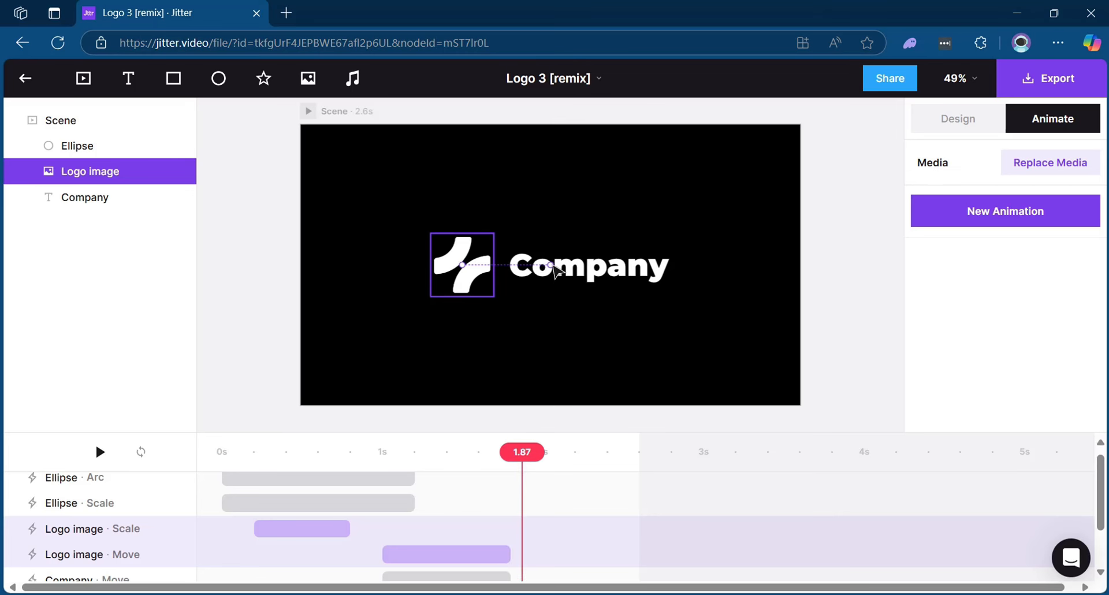
Move the start of the Logo image's Move path beyond the scene's lower-right corner, at about X 920, Y 399, and preview it.
left_click_drag(554, 270, 825, 424)
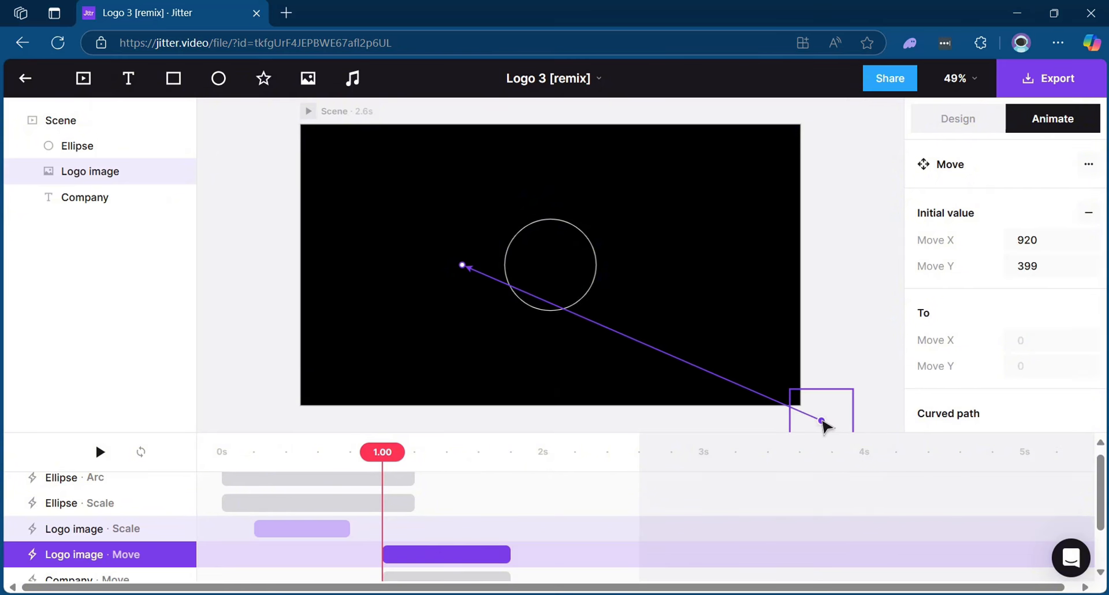
left_click_drag(379, 451, 295, 461)
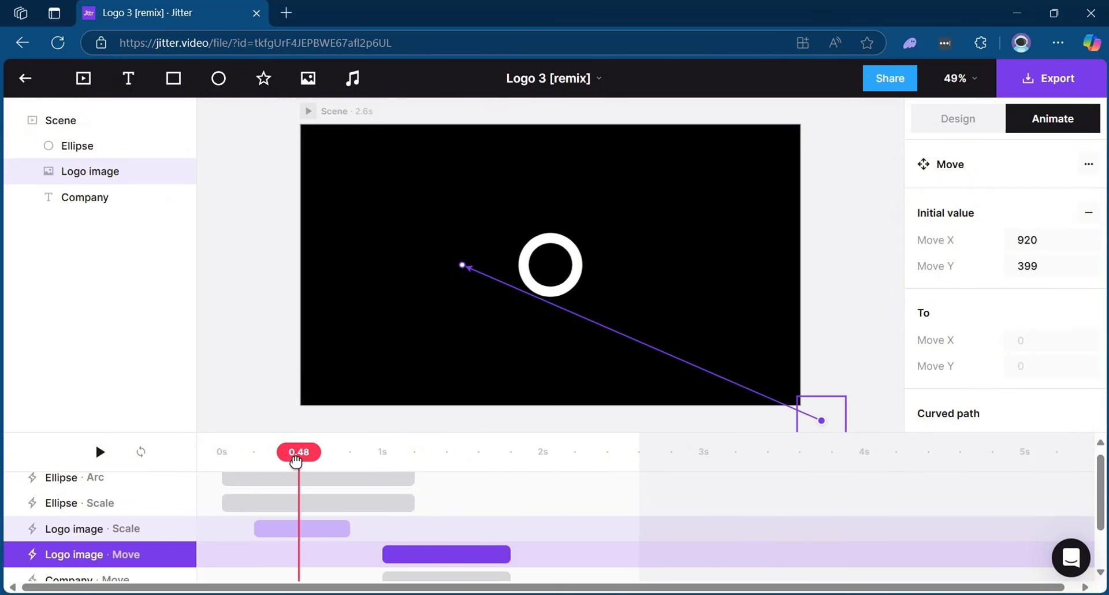
key("space")
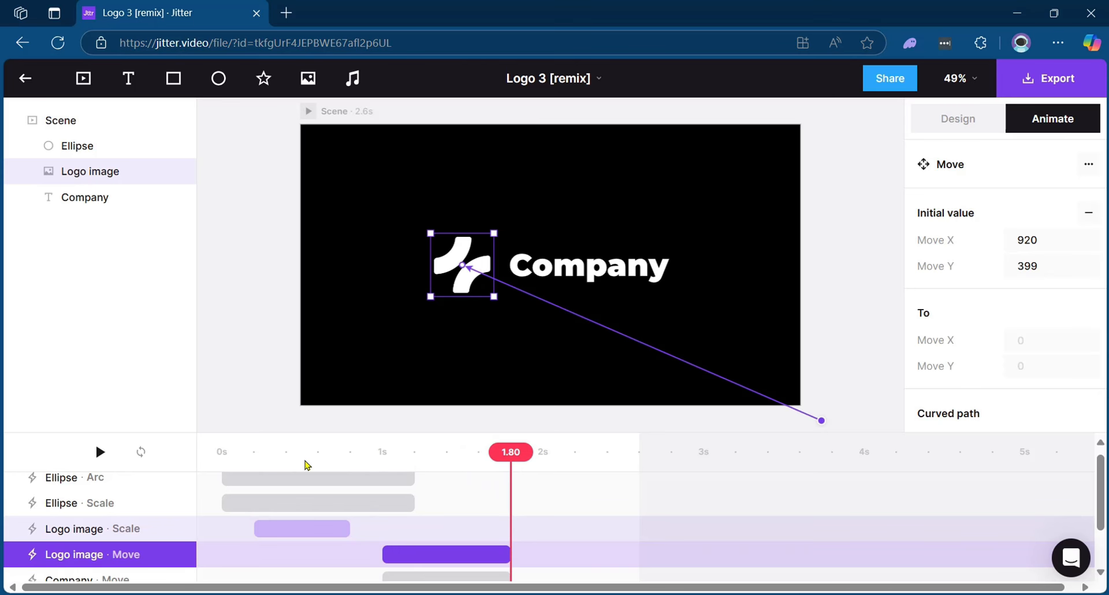
Move the start of the Logo image's Move path beyond the upper-right corner, at about X 920, Y -385, and replay the animation.
left_click_drag(821, 420, 821, 114)
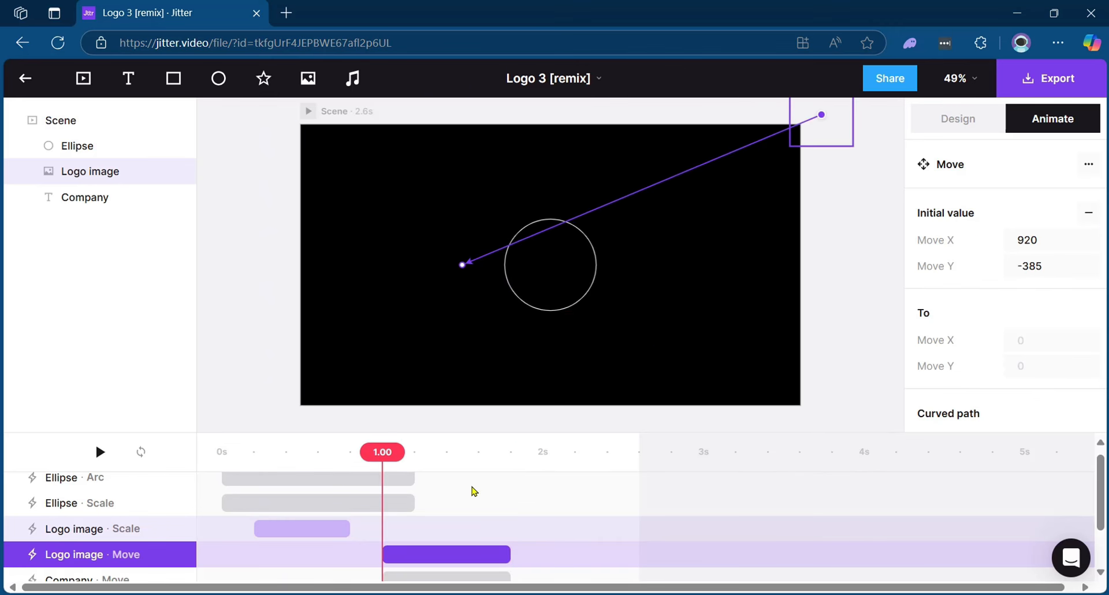
left_click_drag(384, 450, 354, 452)
key("space")
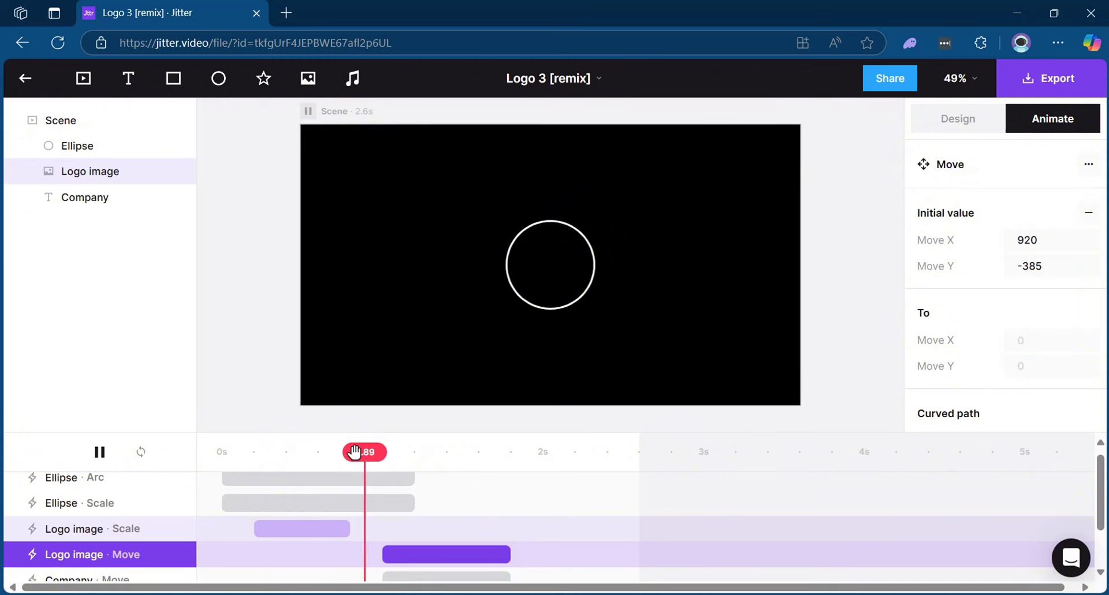
left_click(497, 352)
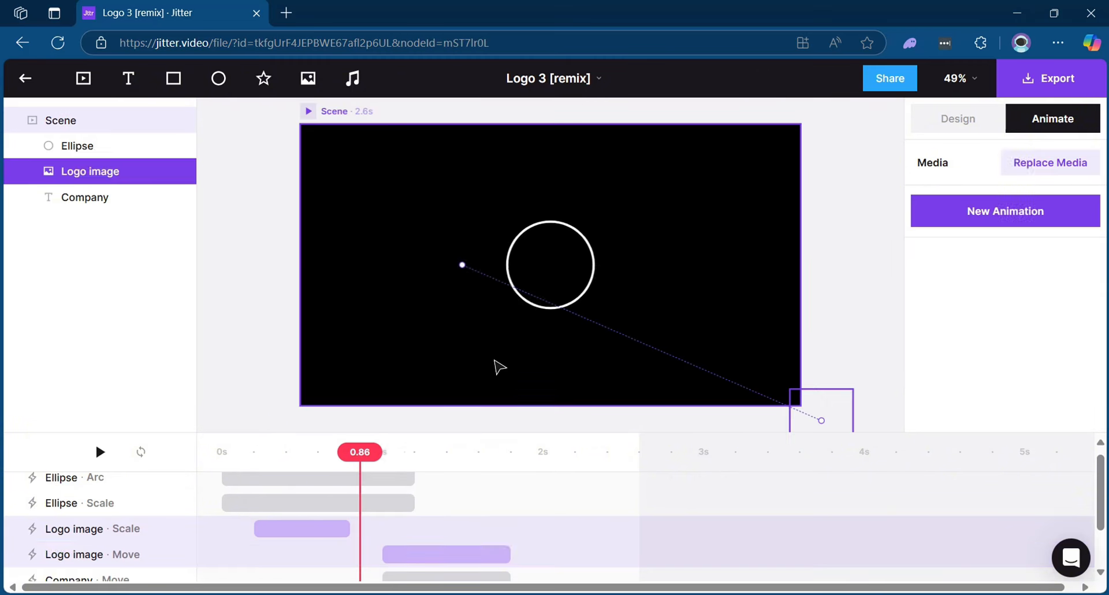
key("space")
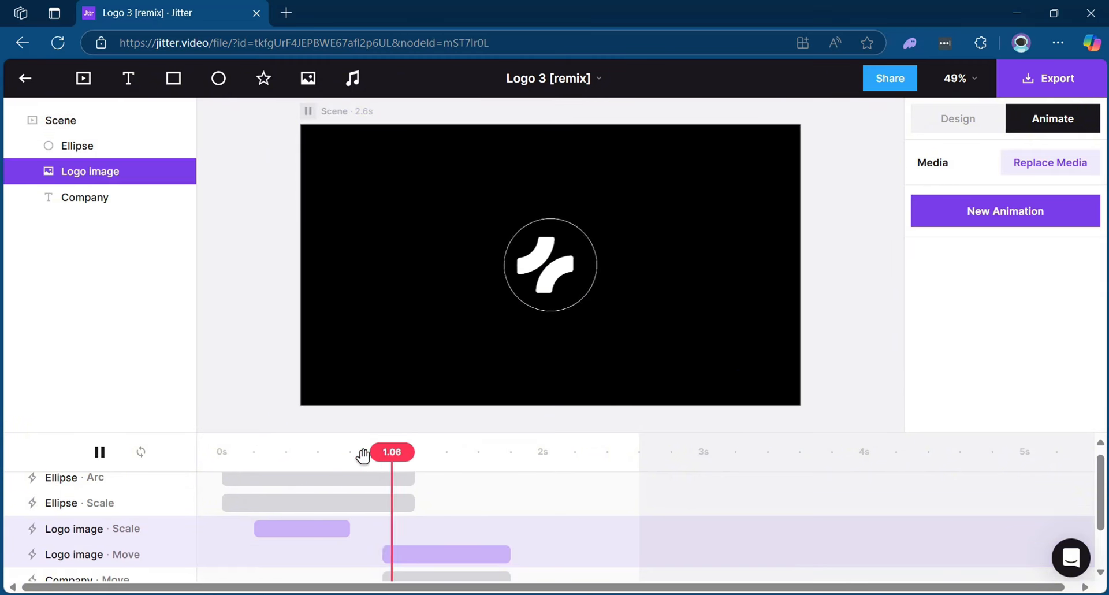
key("space")
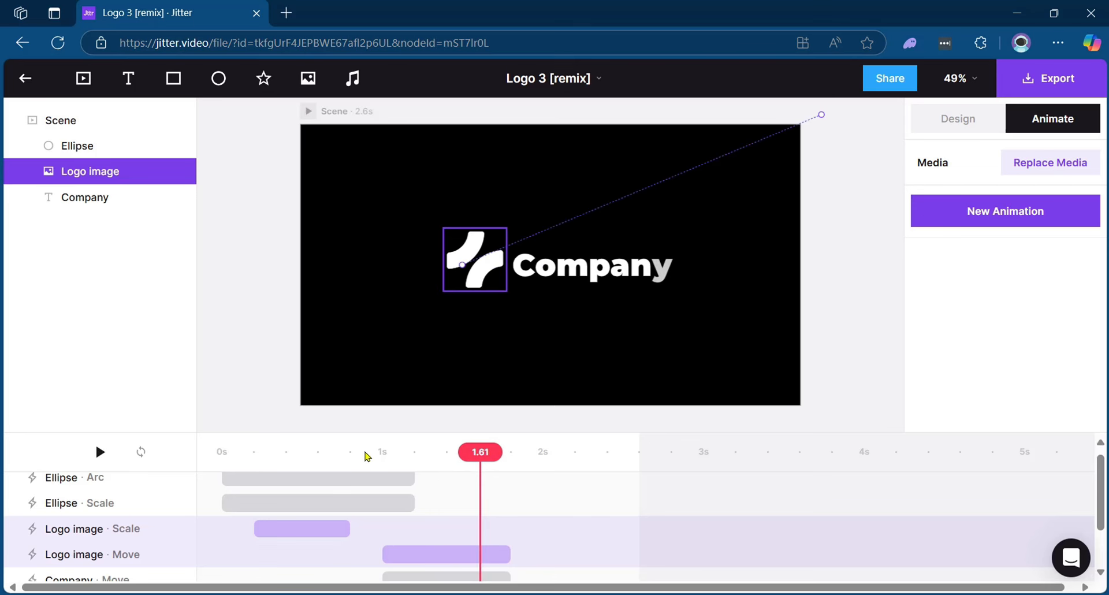
left_click(353, 461)
key("space")
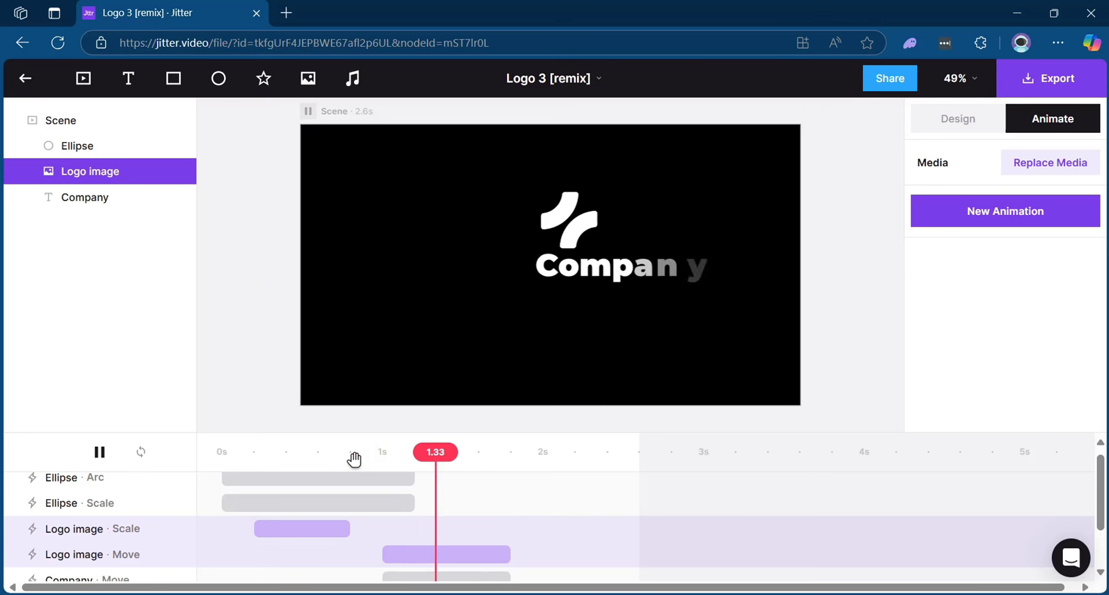
key("space")
Select the Company text and show its layout and text design settings.
left_click(589, 266)
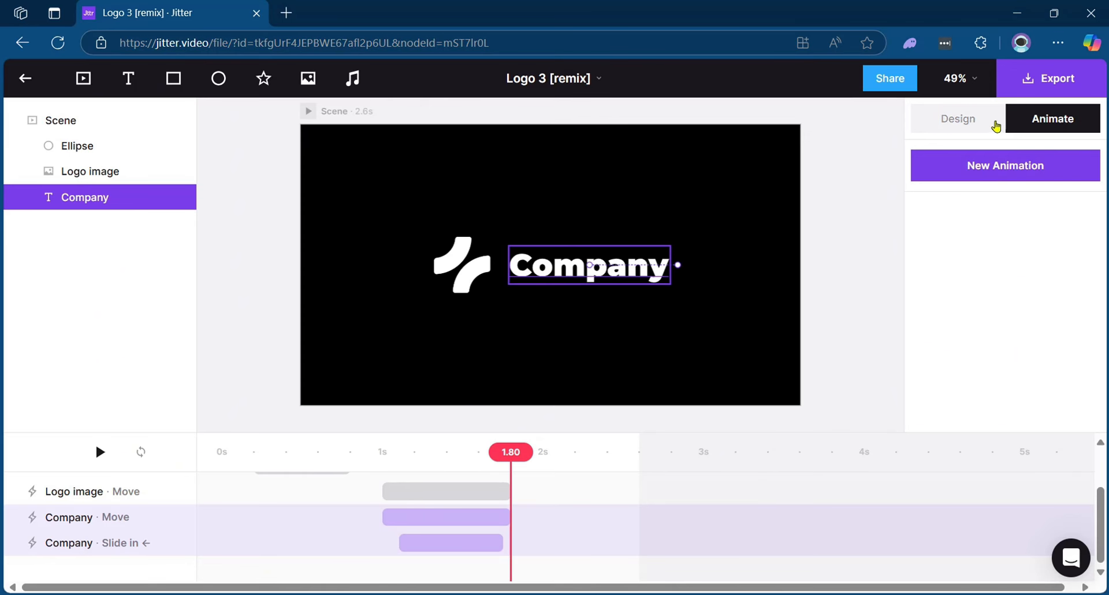
left_click(972, 121)
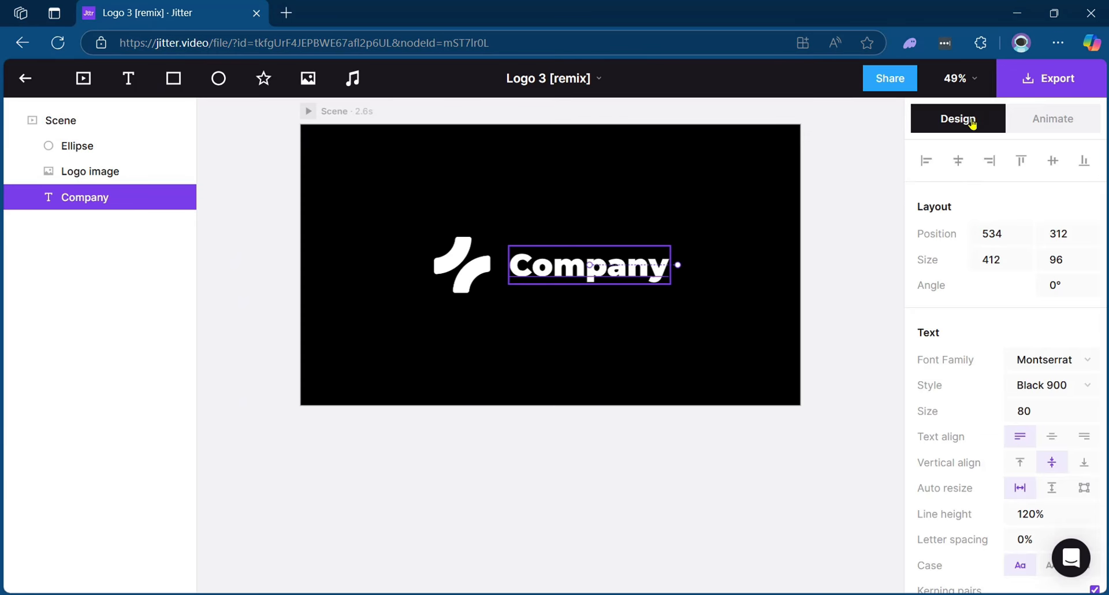
scroll(1016, 376, "down", 1)
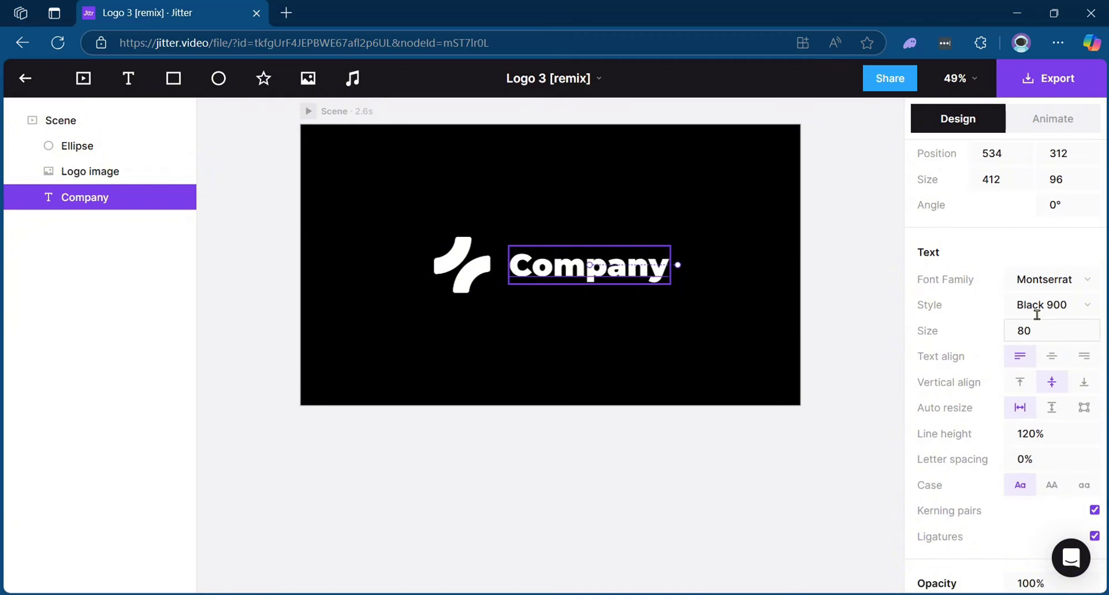
Try the Lato and Fira Sans font families on the Company text and restore Montserrat.
left_click(1083, 282)
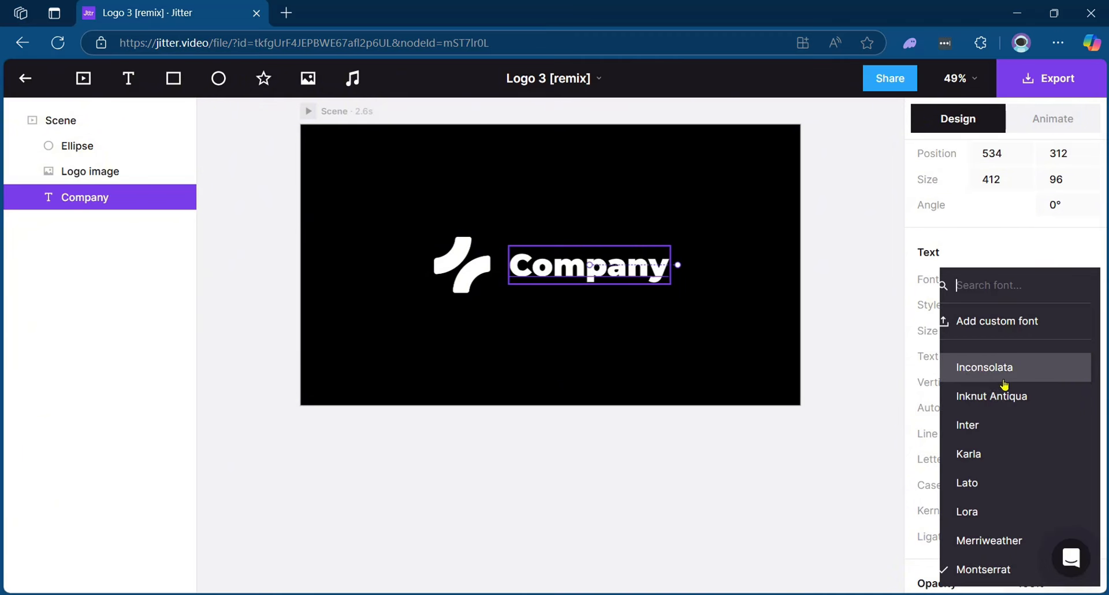
left_click(982, 483)
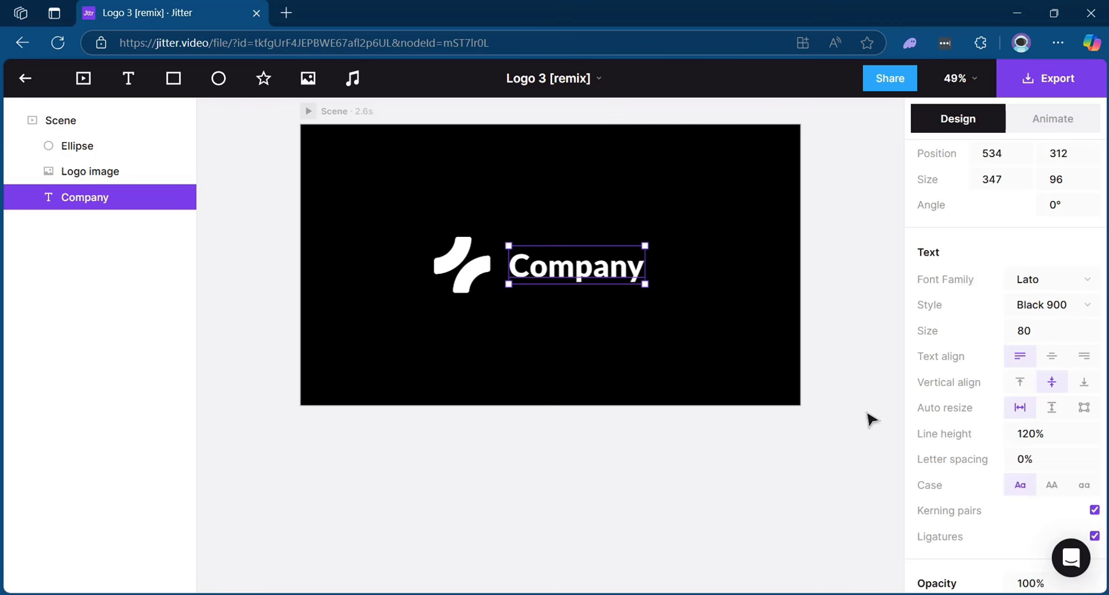
left_click(1065, 279)
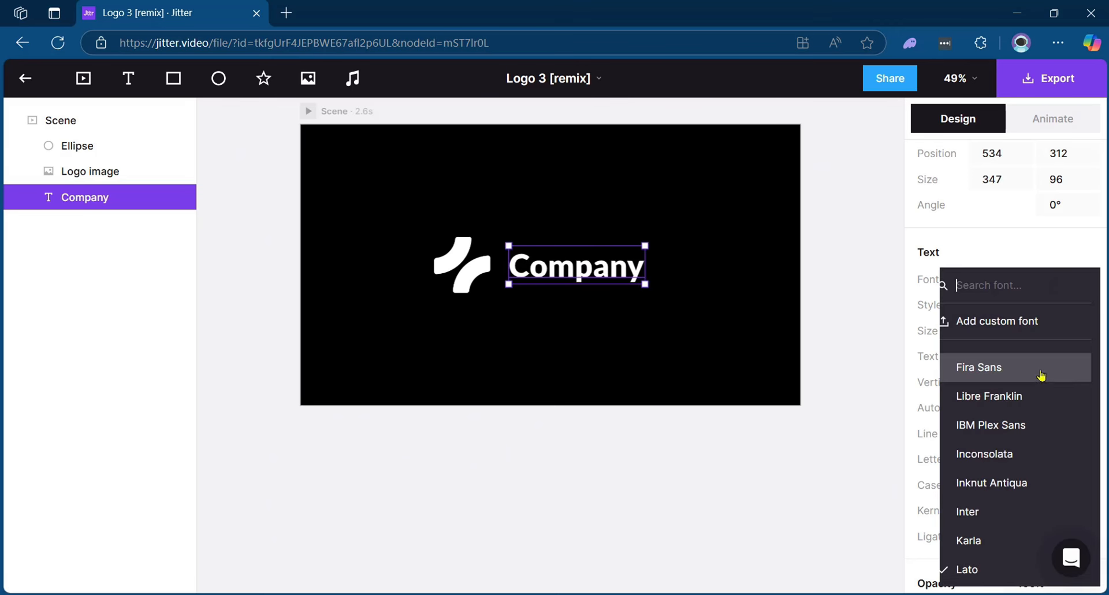
left_click(998, 374)
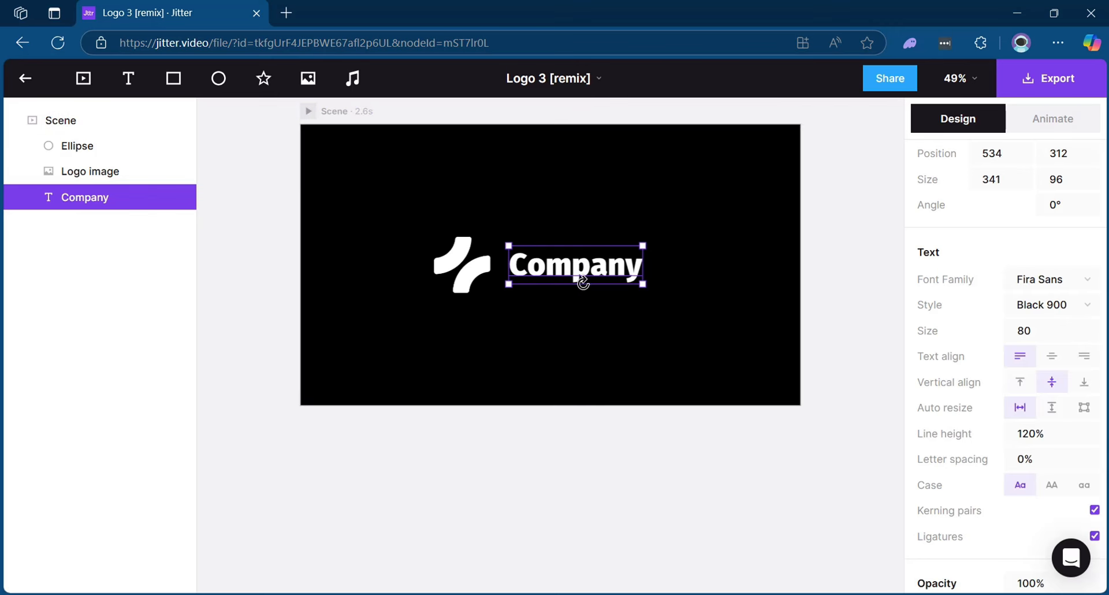
left_click(1061, 280)
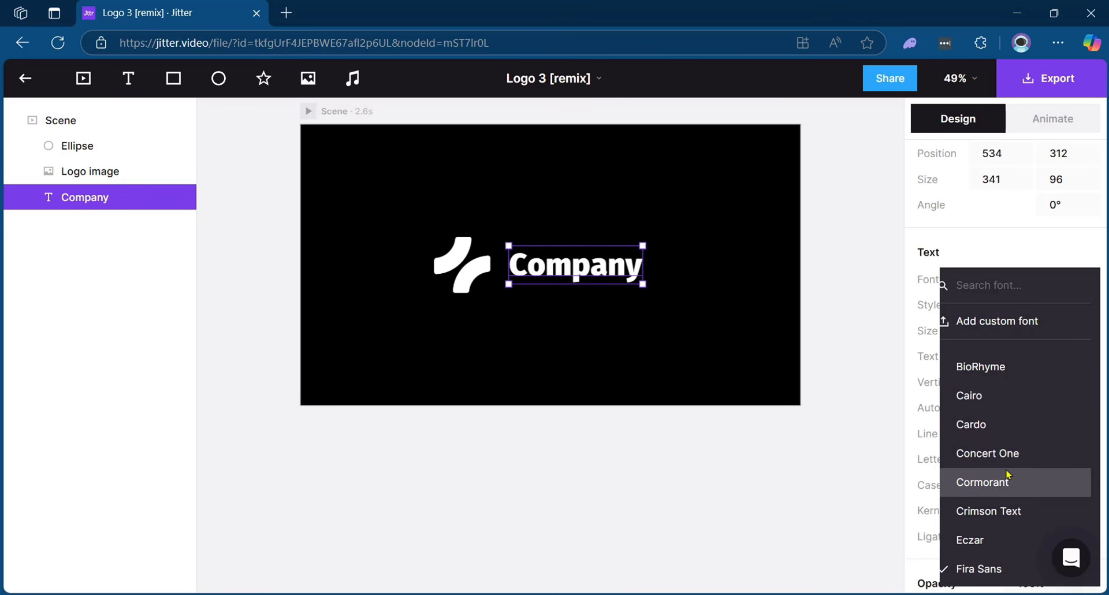
scroll(1005, 474, "down", 10)
left_click(985, 354)
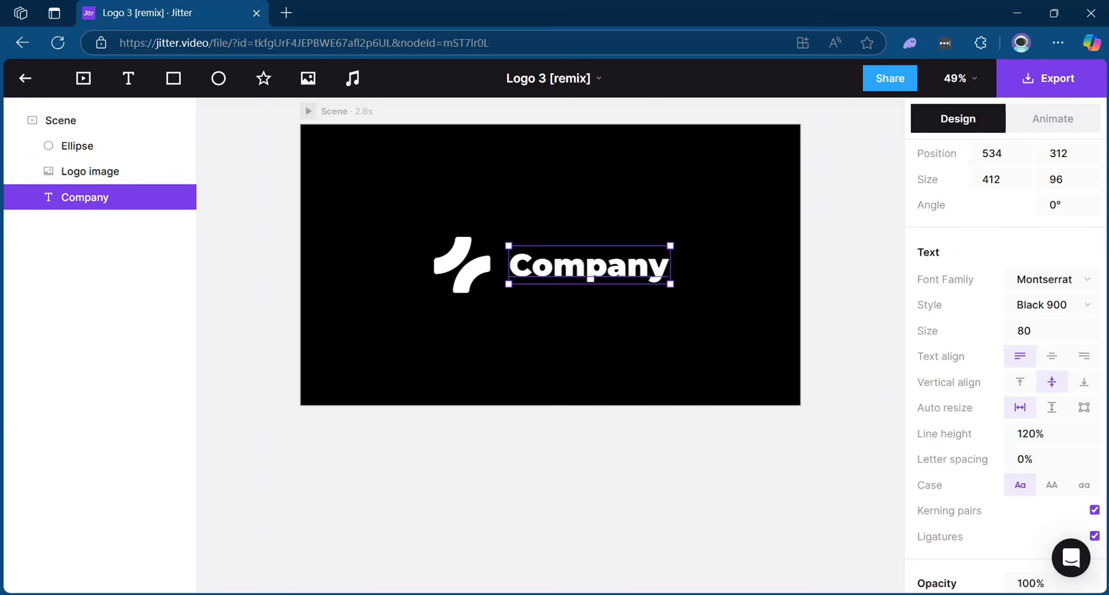
Set the Company text's fill to a soft red and deselect the text.
scroll(1005, 346, "down", 4)
scroll(924, 281, "up", 5)
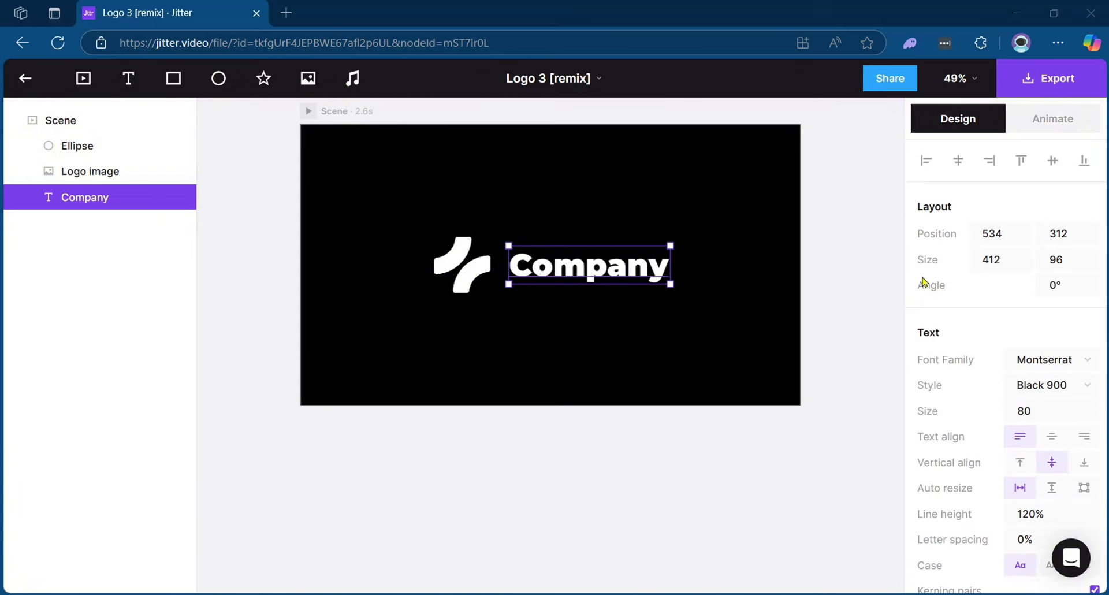
scroll(924, 281, "down", 5)
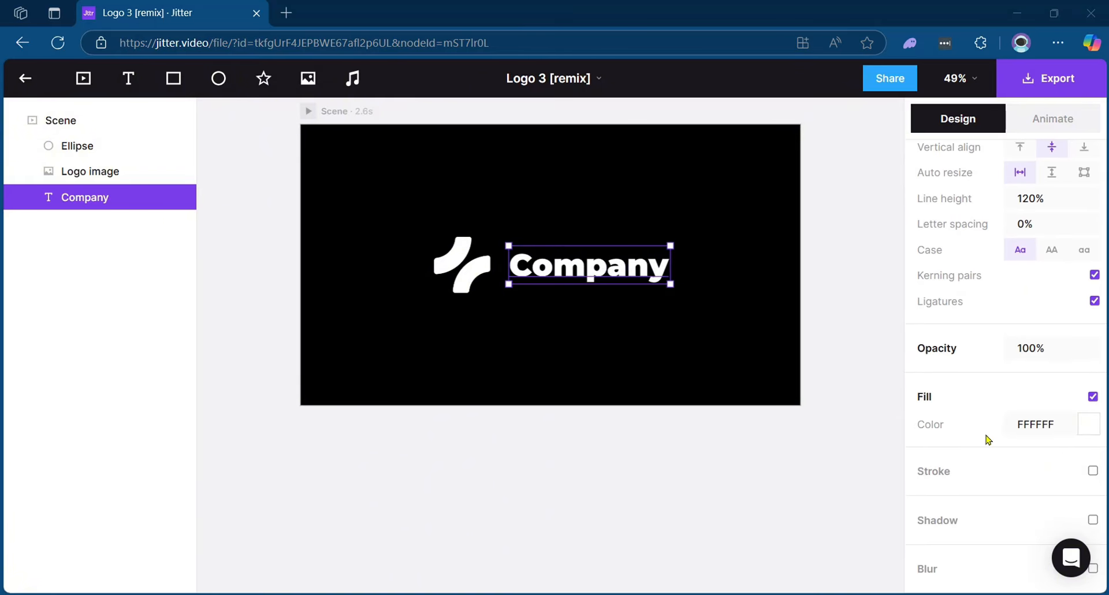
left_click(1089, 426)
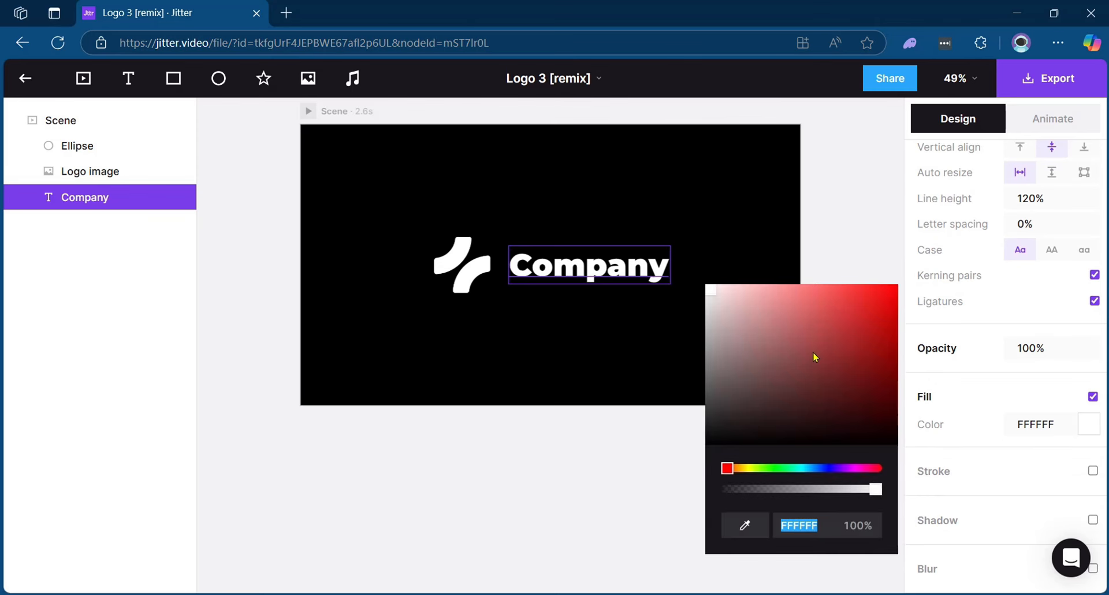
mouse_move(813, 352)
left_mouse_down()
mouse_move(814, 318)
mouse_move(837, 317)
mouse_move(817, 316)
left_mouse_up()
left_click(780, 247)
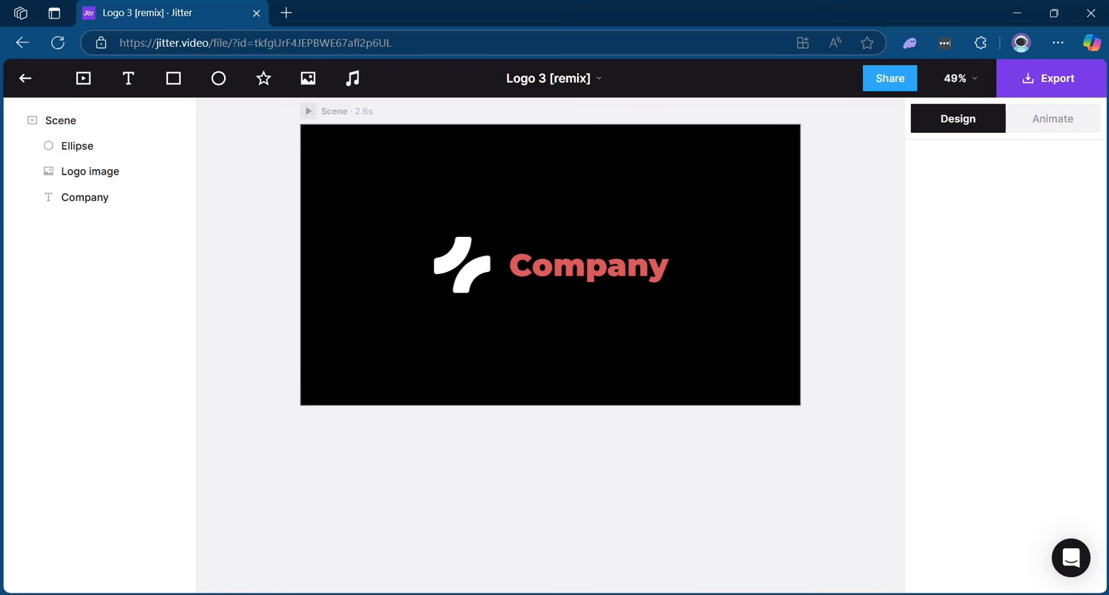
Replace the Logo image's media with 2.png from the Graphic design folder.
left_click(448, 274)
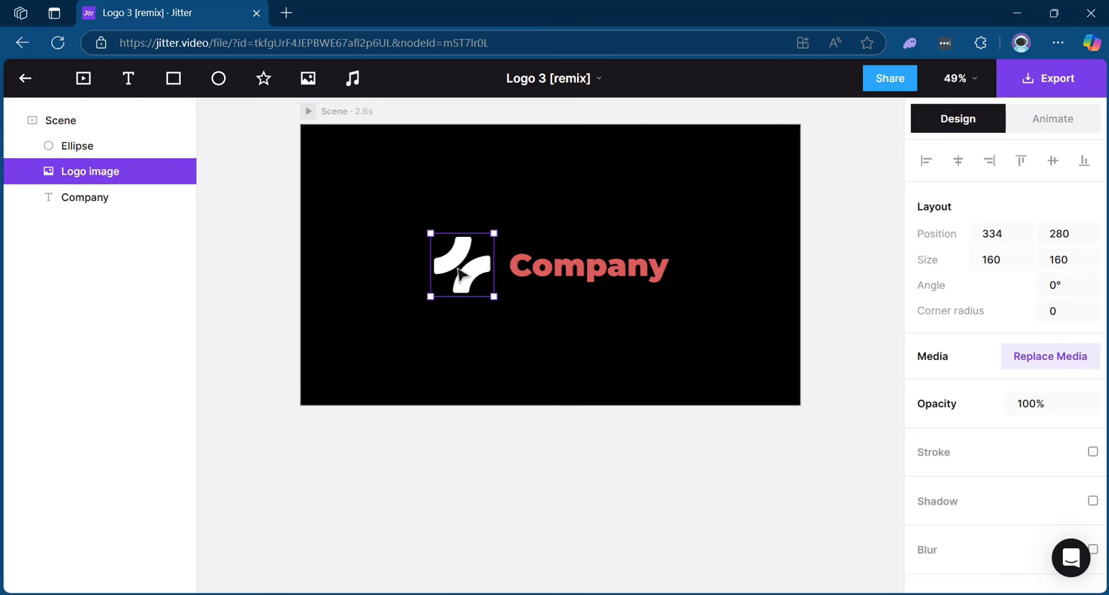
left_click(1048, 359)
left_click(234, 105)
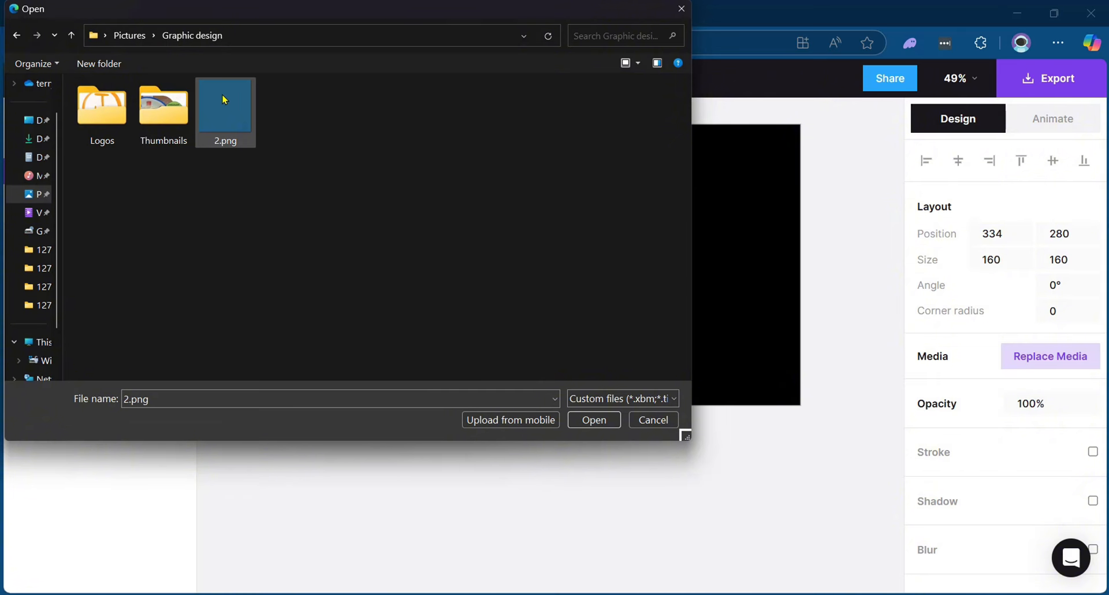
left_click(595, 420)
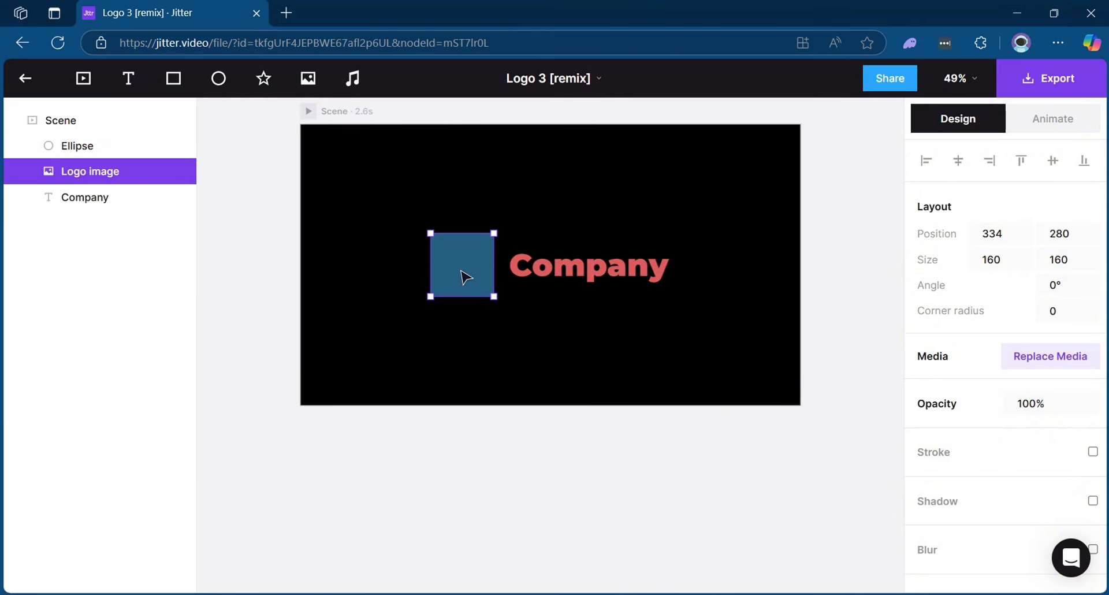
Replay the scene's animation from the start to preview the replaced logo image.
left_click(502, 395)
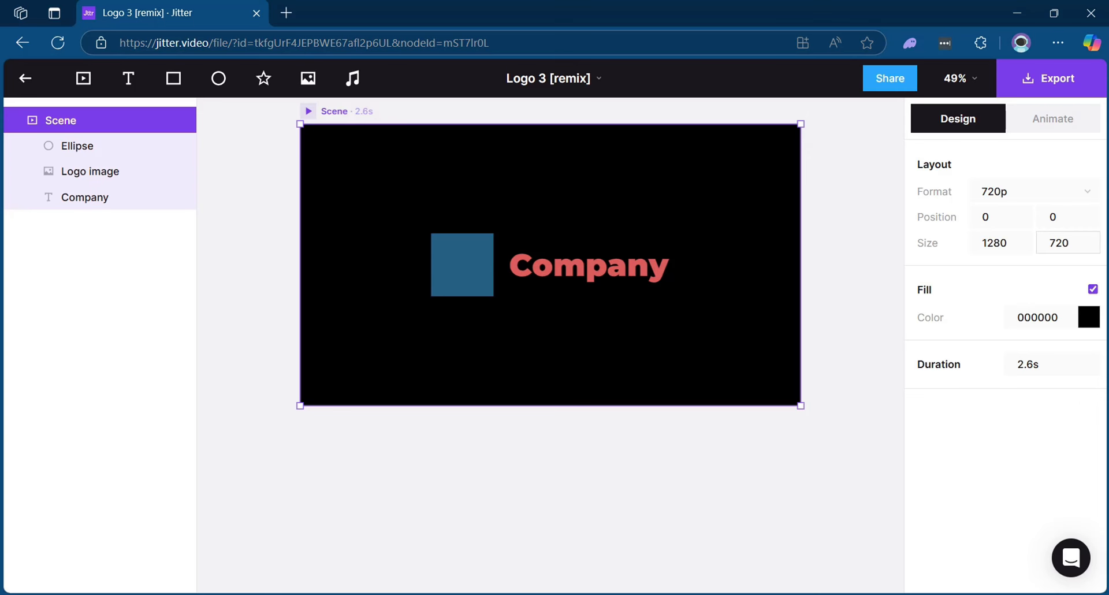
left_click(1045, 121)
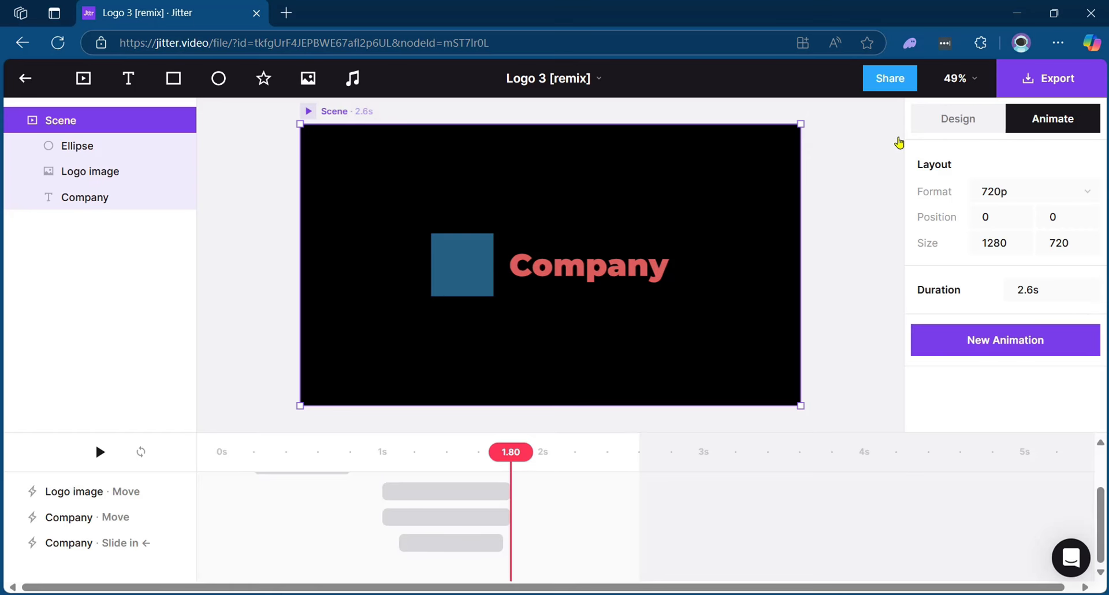
left_click_drag(266, 456, 207, 456)
left_click(100, 454)
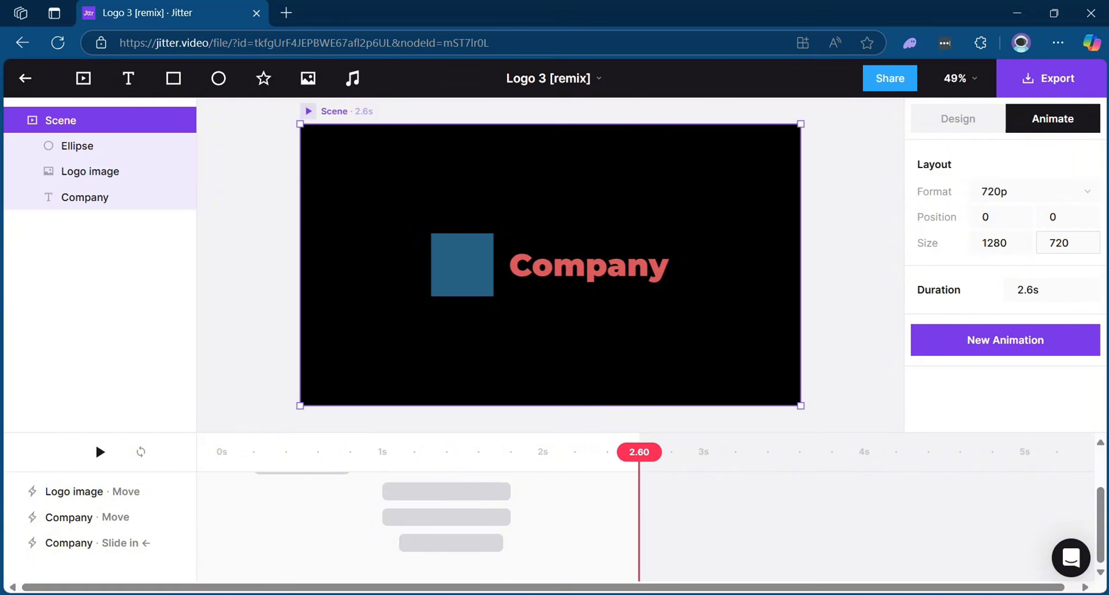
left_click(299, 218)
Change the Company text to "BlueSpace".
left_click(628, 273)
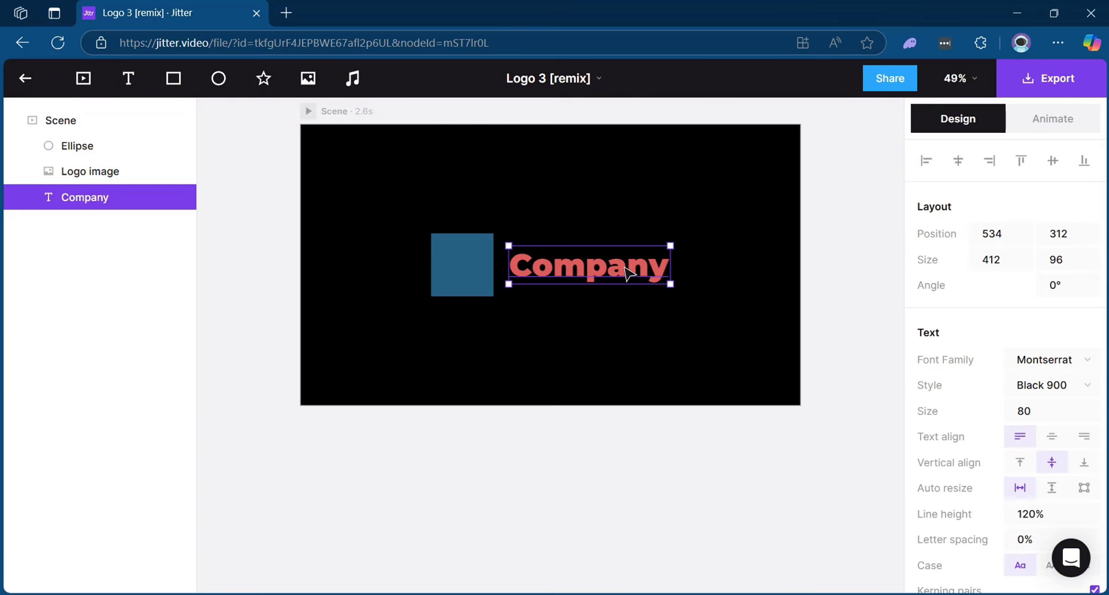
double_click(652, 279)
key("BackSpace")
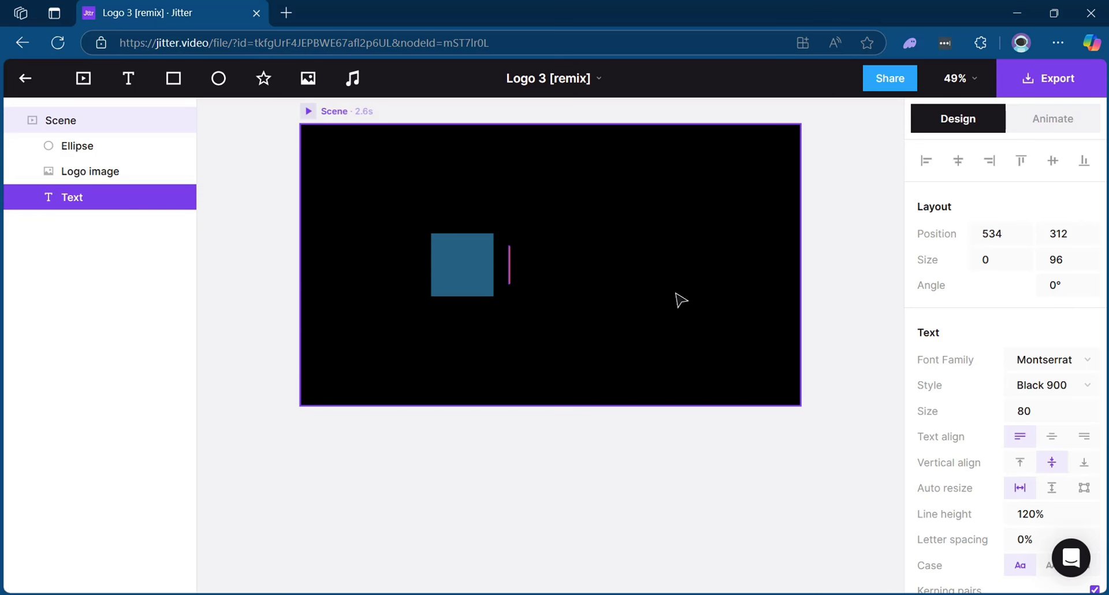
type("BlueSpace")
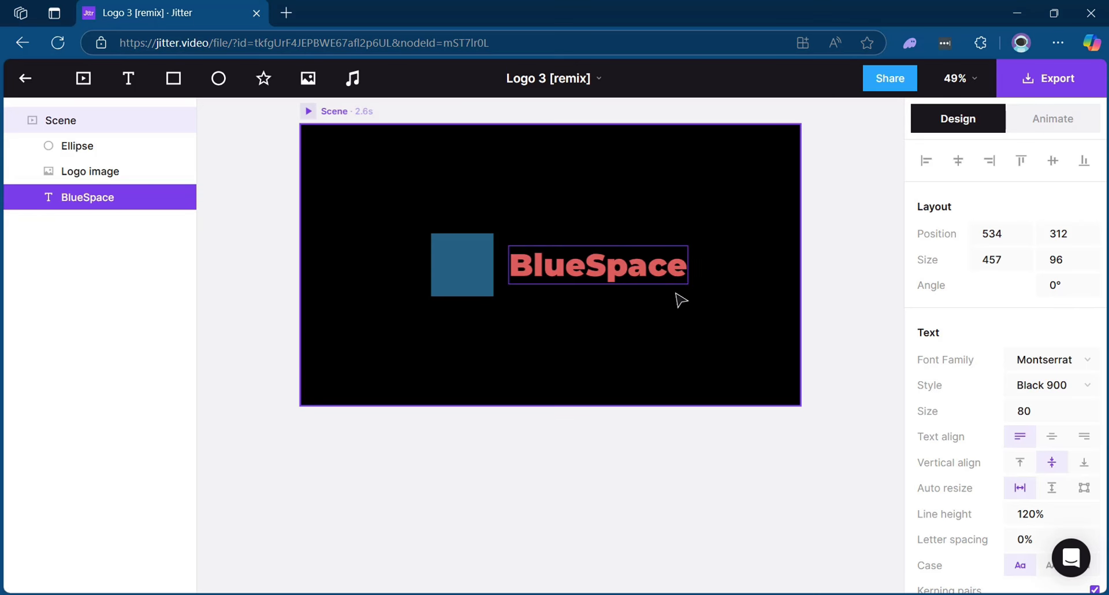
Rewind the timeline to near its start and replay the animation with the BlueSpace text.
left_click(1072, 117)
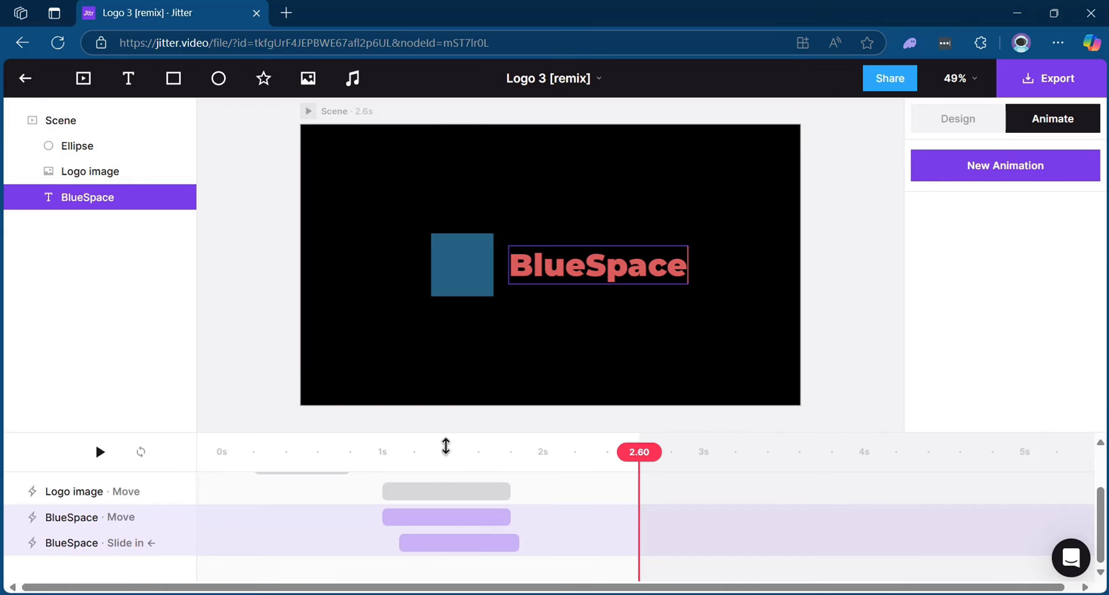
left_click_drag(283, 459, 229, 457)
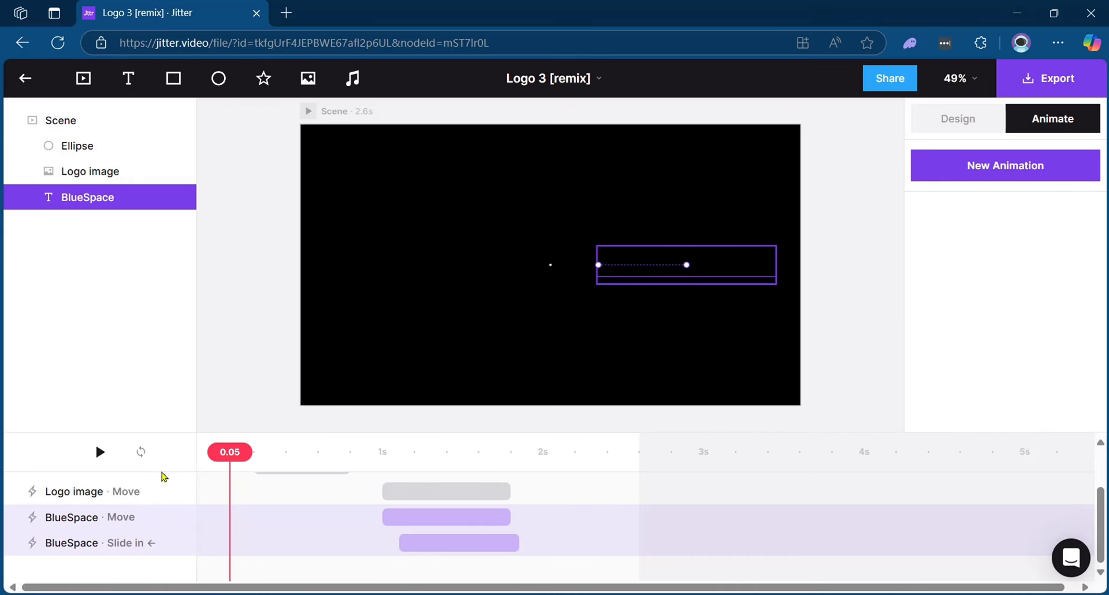
left_click(99, 454)
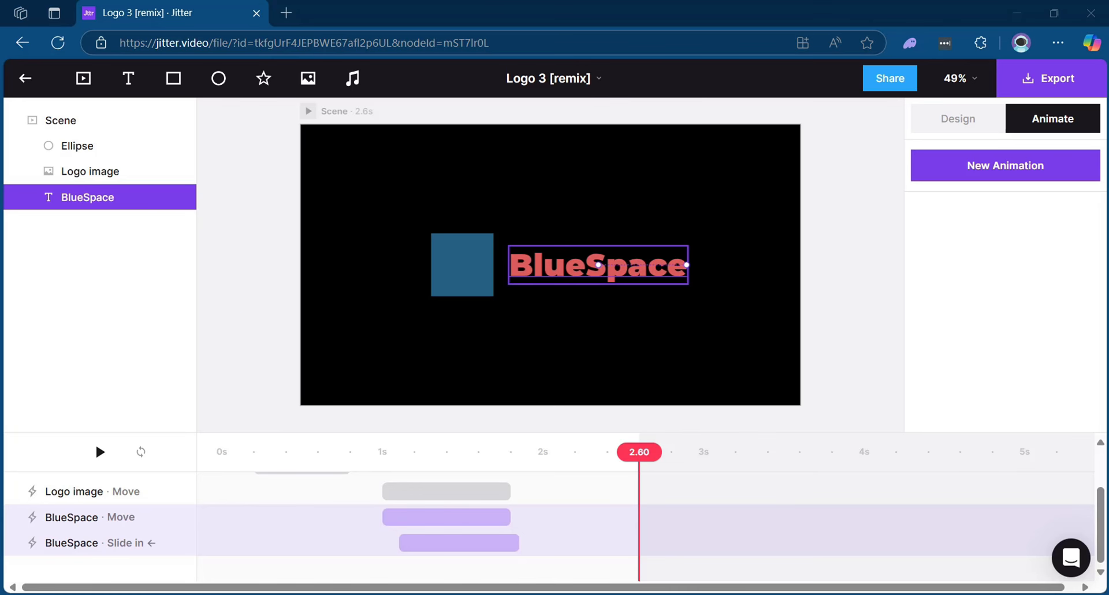
Try Linear and Radial gradient fills on the scene background, restore the Solid black fill and deselect the scene.
left_click(701, 339)
left_click(701, 354)
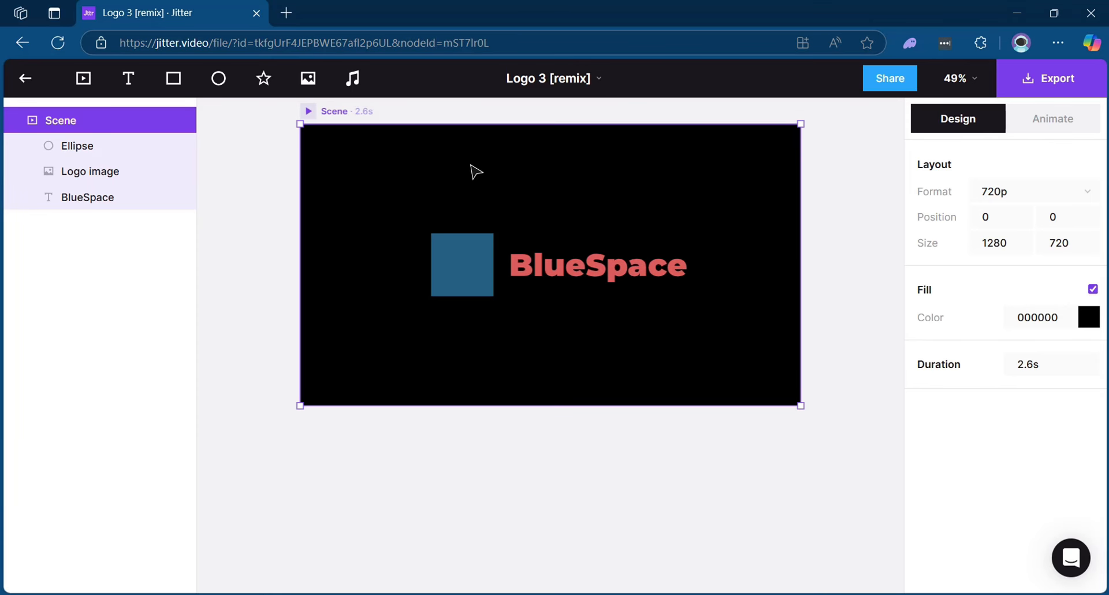
left_click(1060, 126)
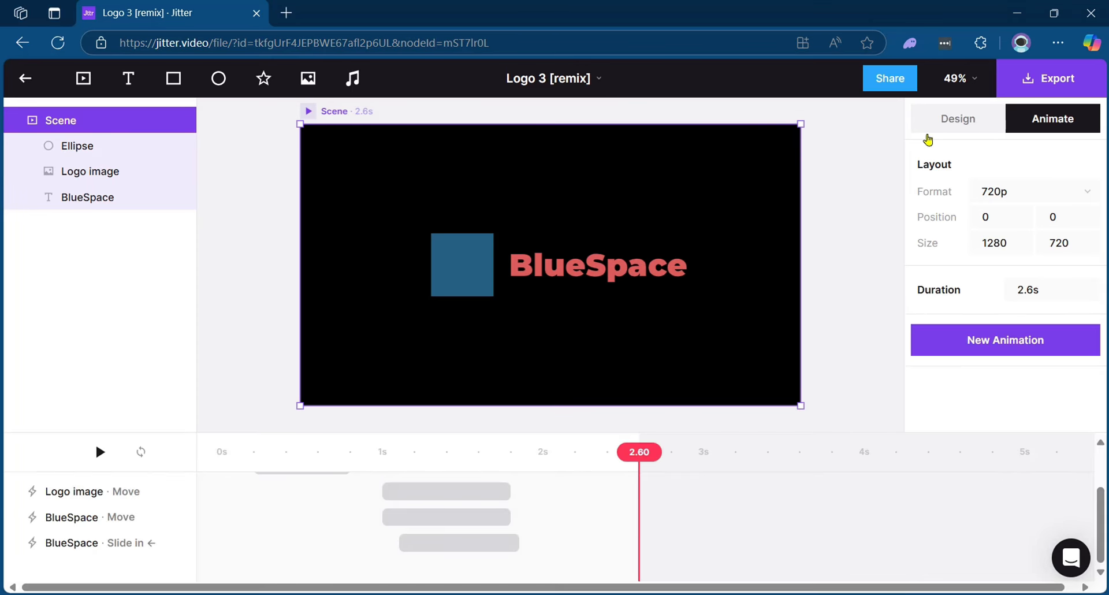
left_click(956, 118)
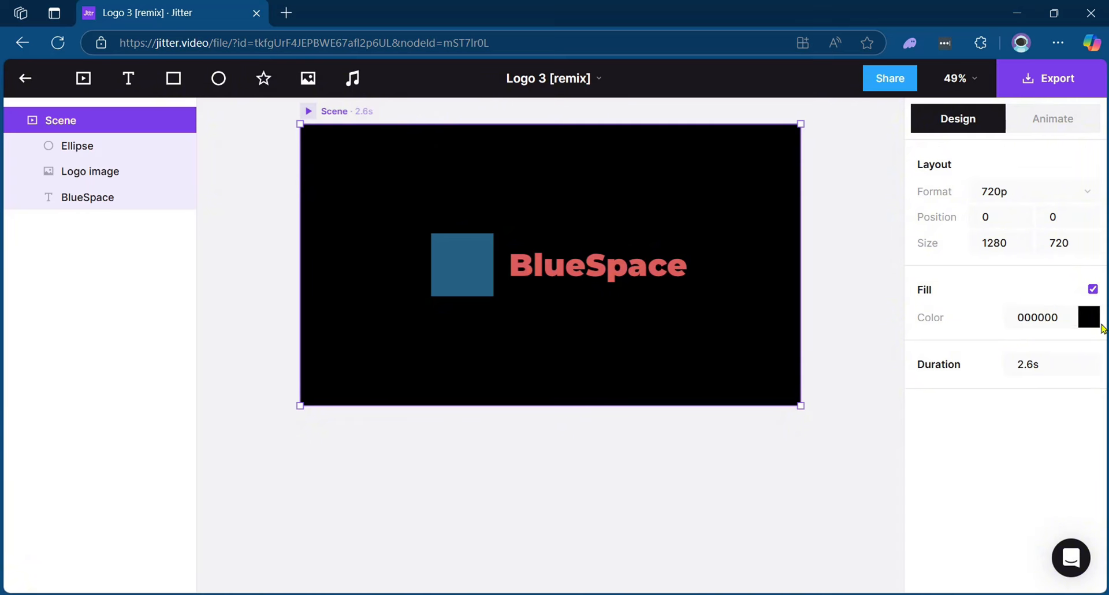
left_click(1088, 327)
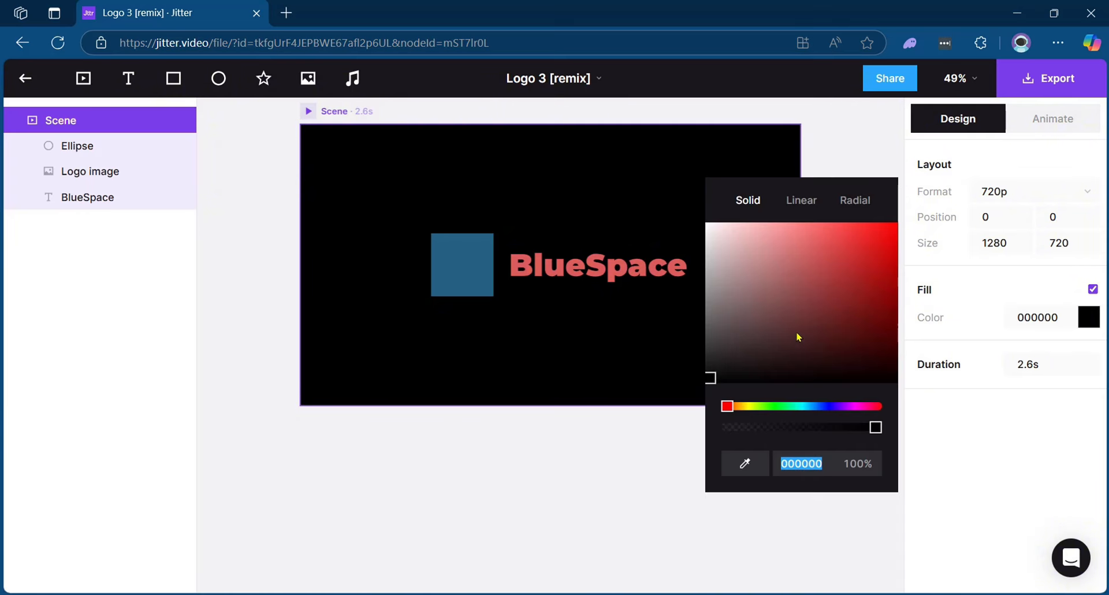
left_click_drag(711, 379, 701, 416)
left_click(791, 212)
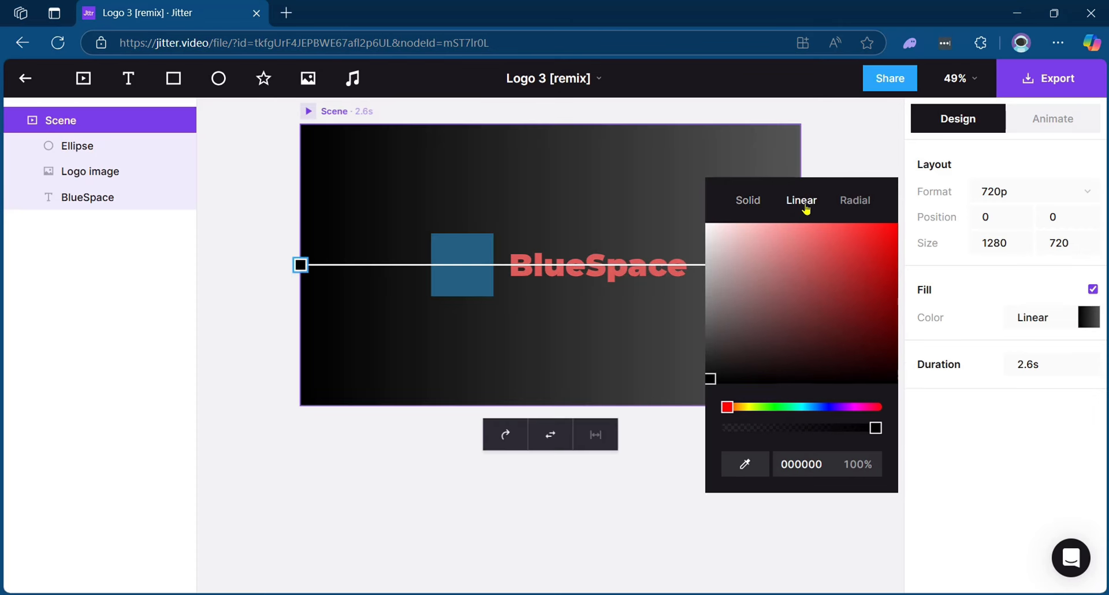
left_click(852, 202)
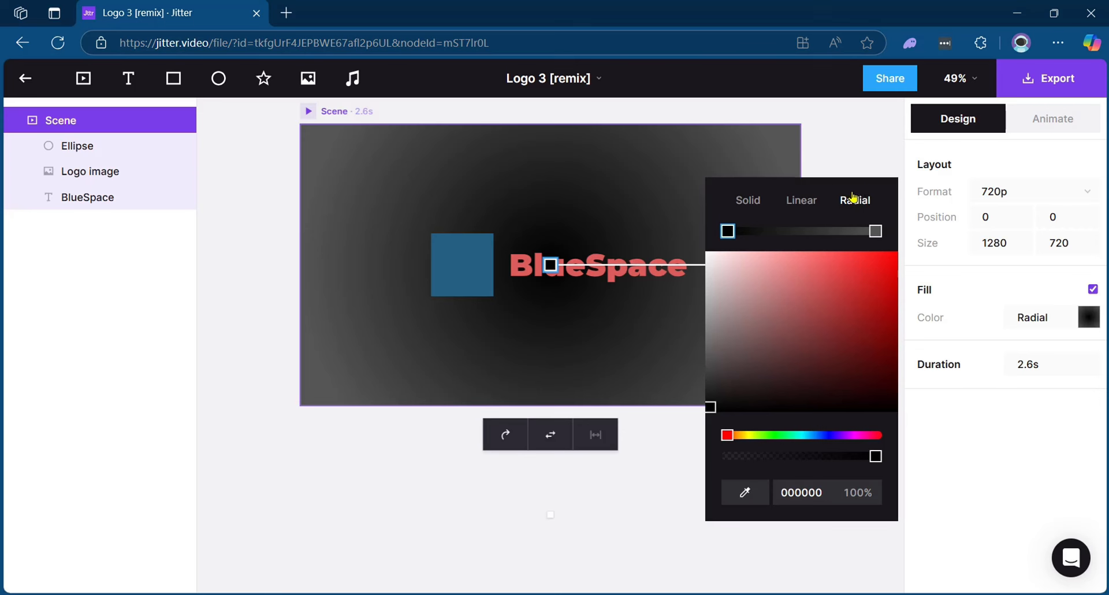
left_click(738, 202)
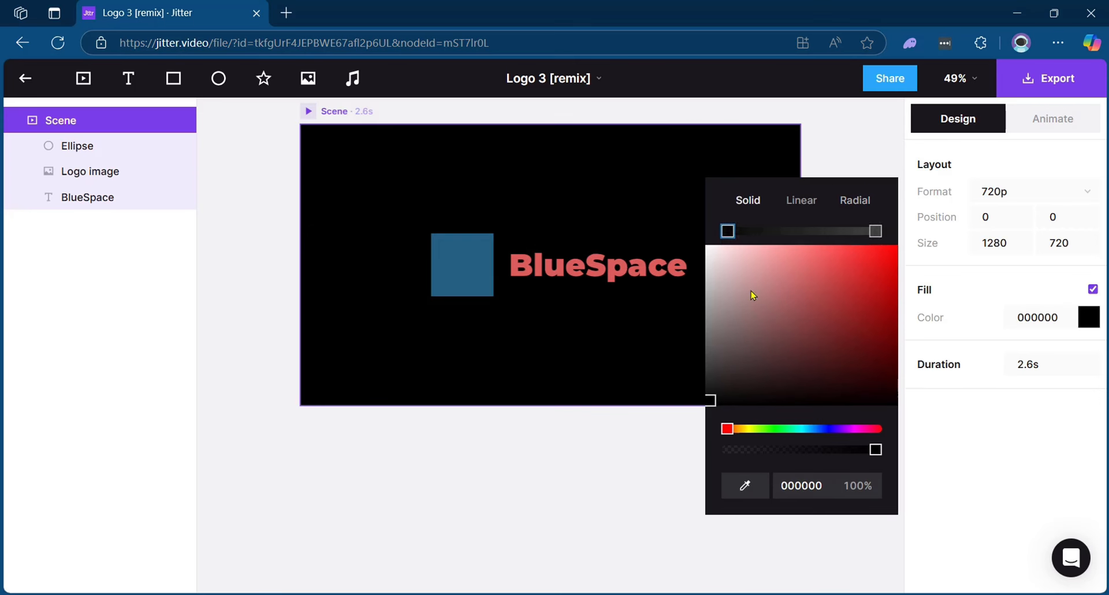
left_click(624, 446)
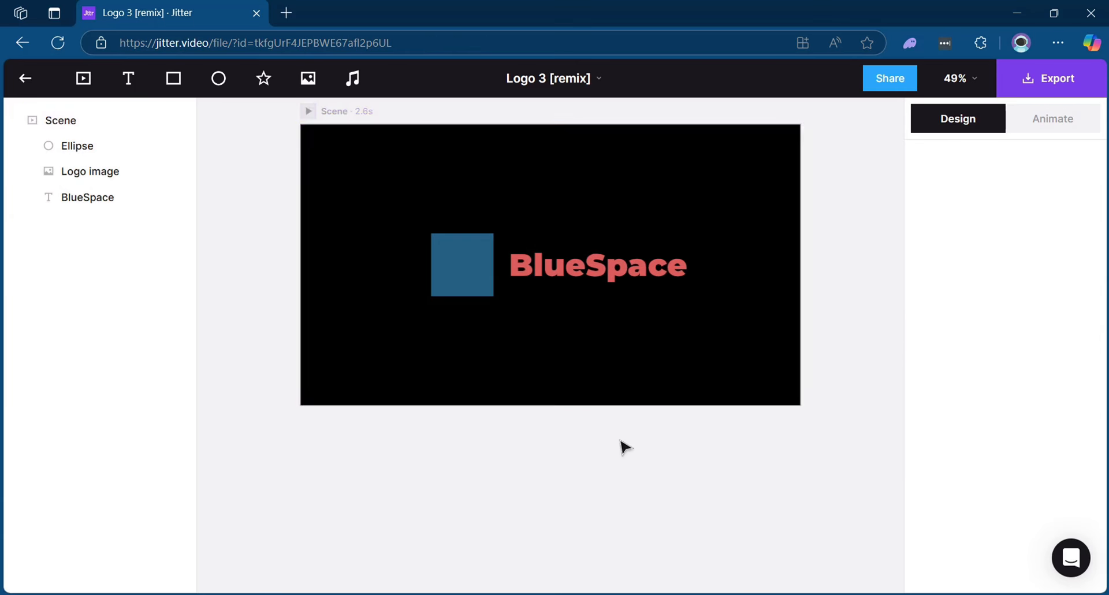
left_click(1053, 118)
scroll(698, 300, "up", 2)
scroll(645, 309, "down", 3)
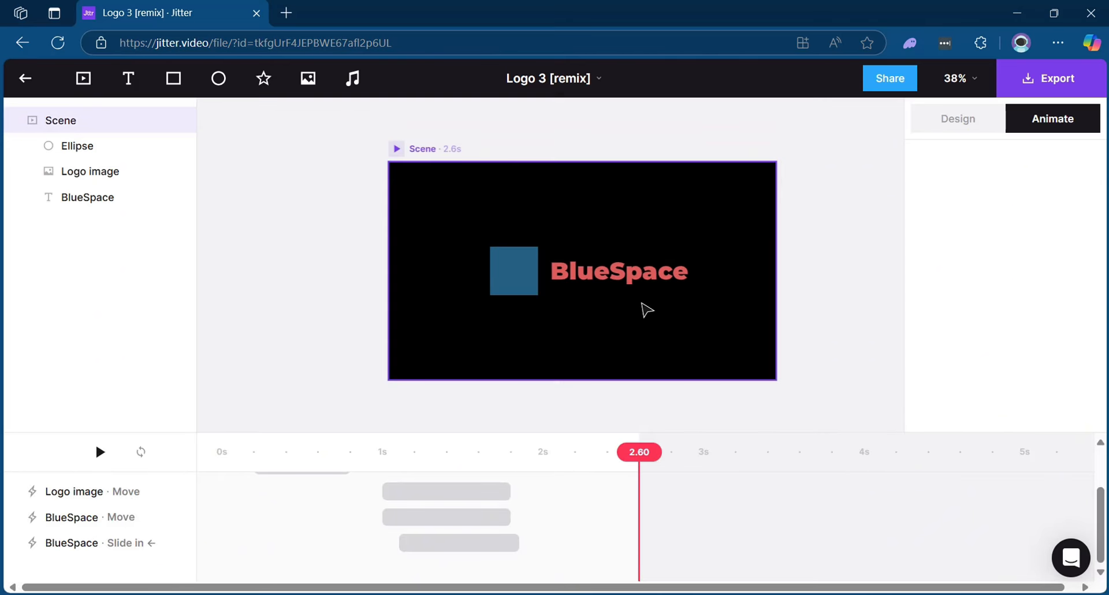
scroll(645, 309, "up", 2)
scroll(646, 309, "down", 2)
scroll(646, 308, "up", 2)
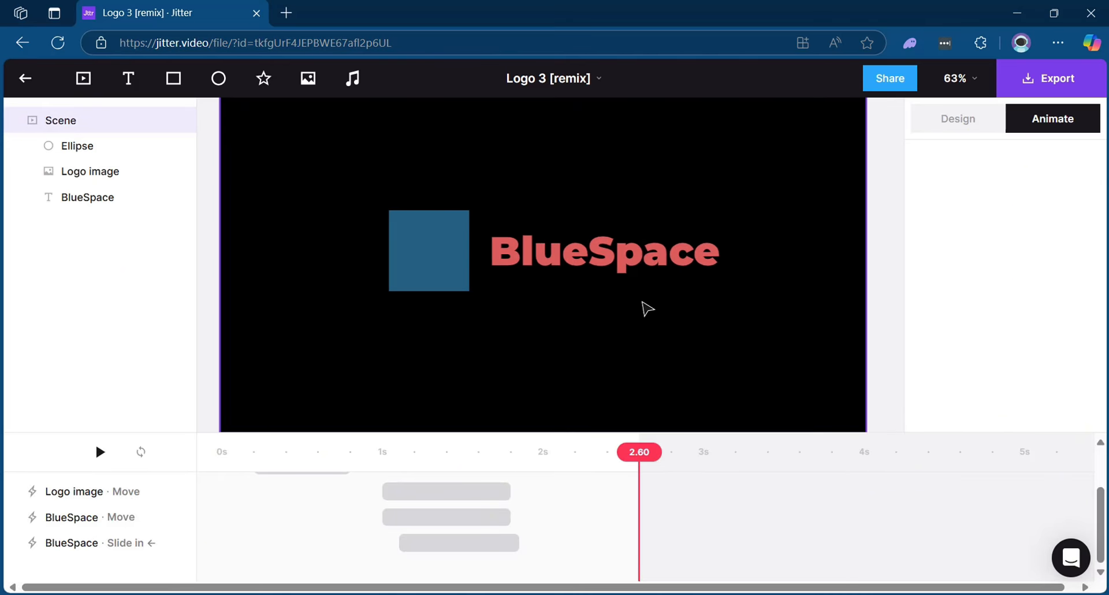
scroll(645, 307, "down", 3)
scroll(644, 308, "up", 2)
scroll(647, 306, "up", 1)
scroll(647, 305, "up", 1)
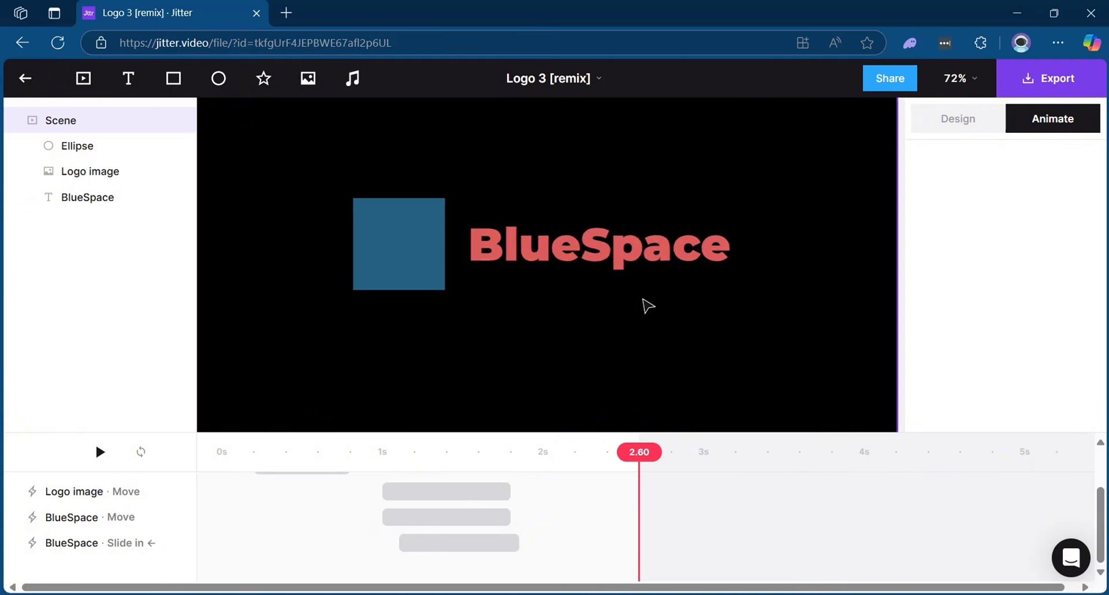
scroll(647, 306, "down", 3)
scroll(647, 305, "up", 2)
scroll(647, 307, "down", 2)
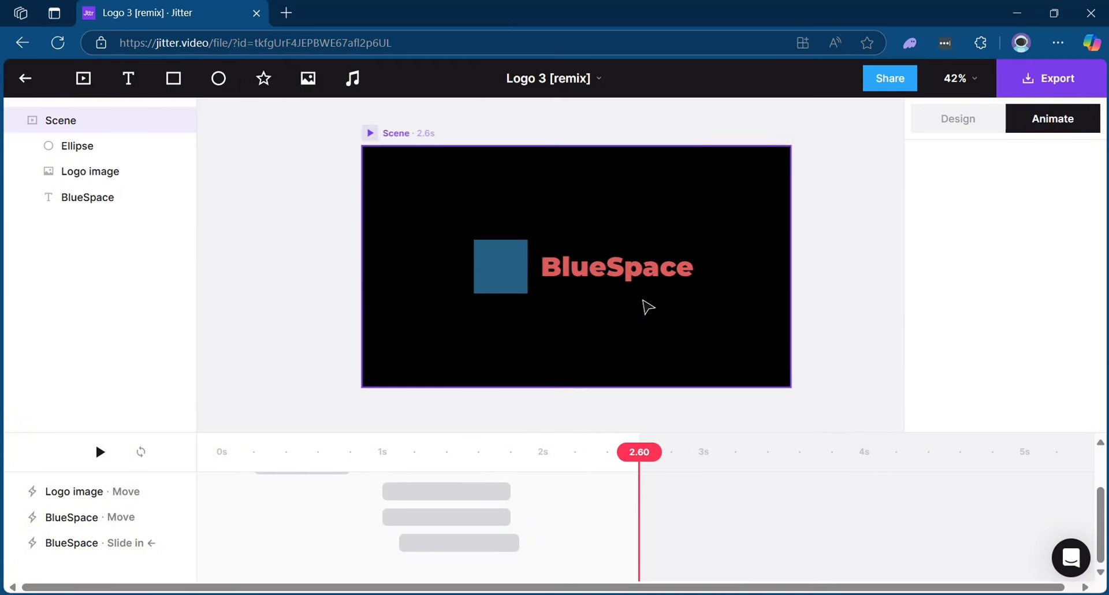
Rename the file "BlueSpace Logo".
double_click(580, 78)
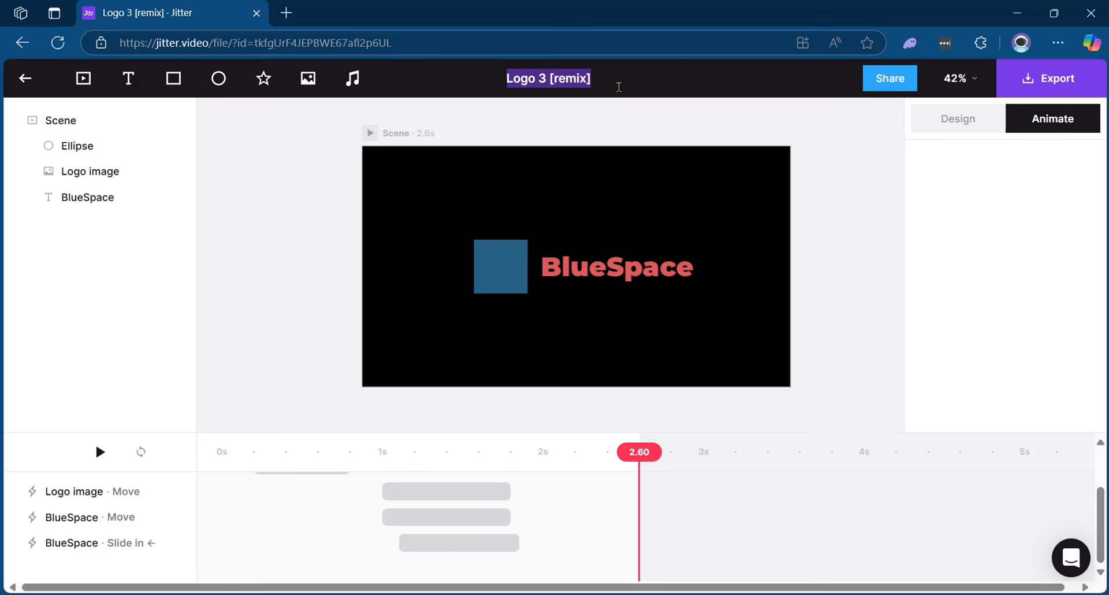
type("BlueSpace Logo")
key("Return")
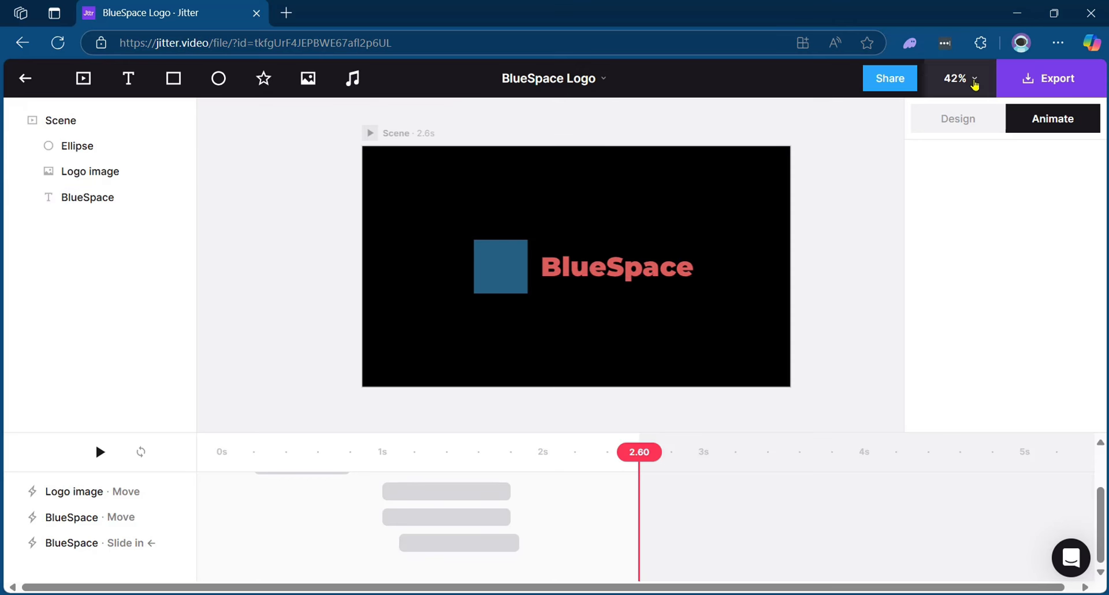
Open the file's sharing options and copy its share link.
left_click(897, 83)
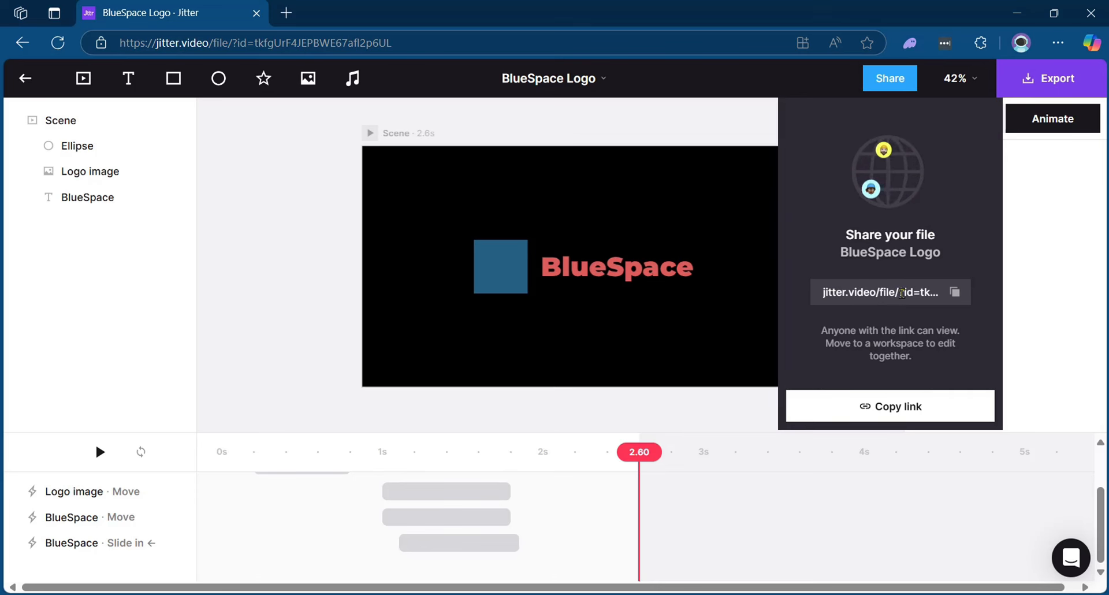
left_click(956, 292)
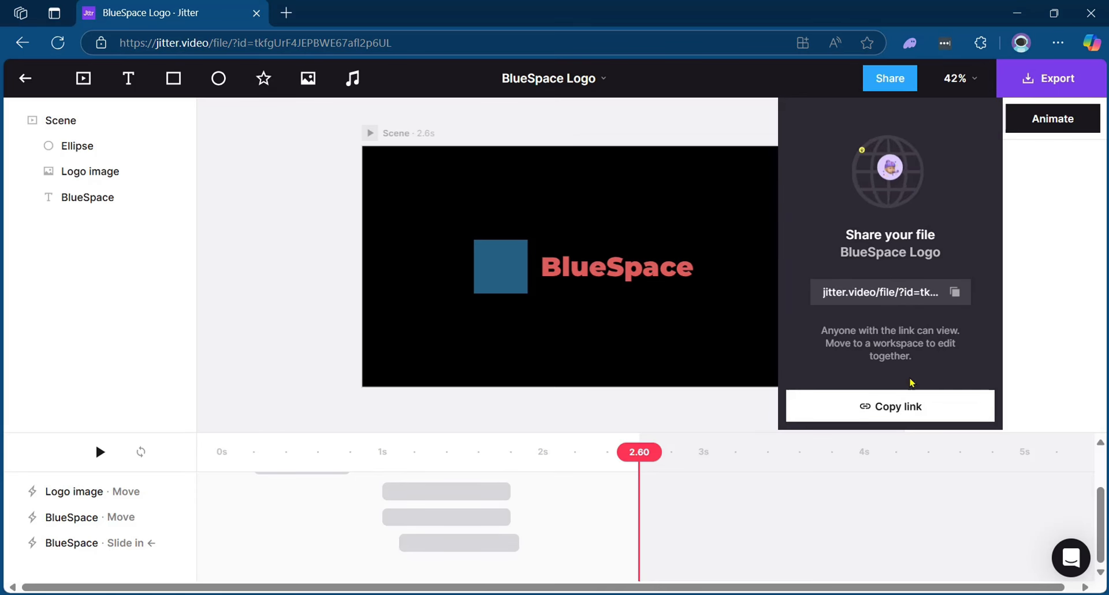
Export the animation as a 720p video at 1280×720 px and download the MP4 file.
left_click(1027, 77)
left_click(1027, 85)
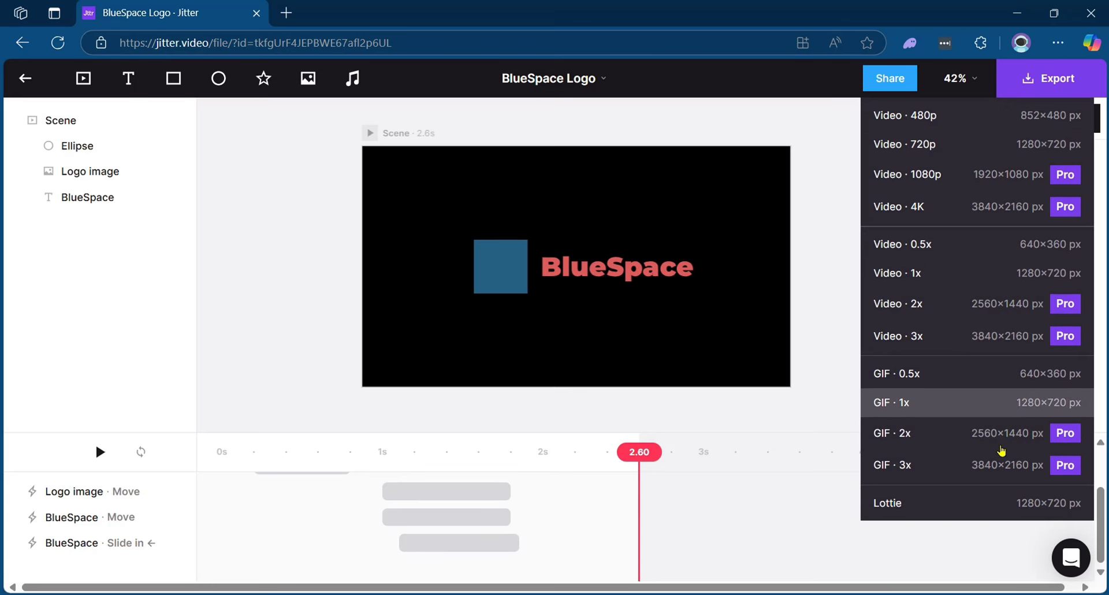
left_click(906, 146)
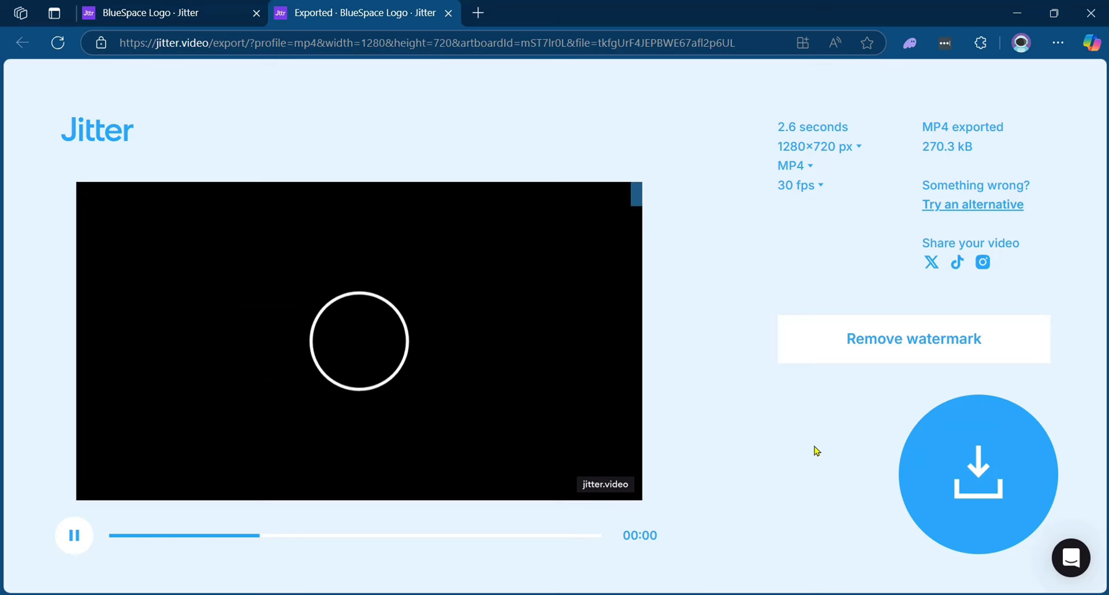
left_click(1004, 488)
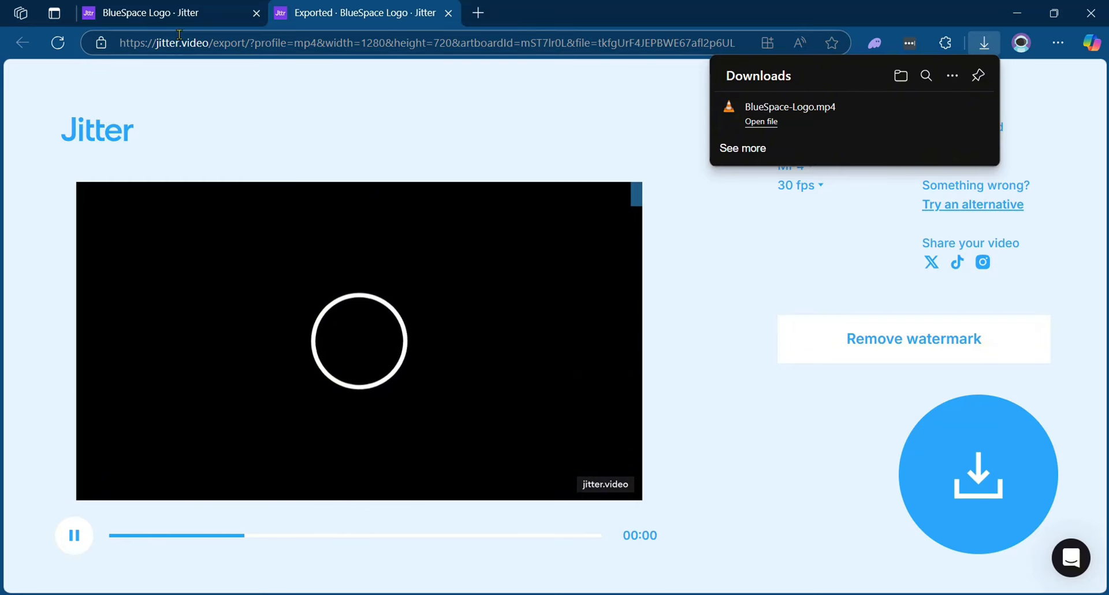
Return to the editor, choose the Pro-only 1080p video export, view the Studio and Enterprise upgrade plans, and close the offer.
key("ctrl+shift+Tab")
left_click(1066, 78)
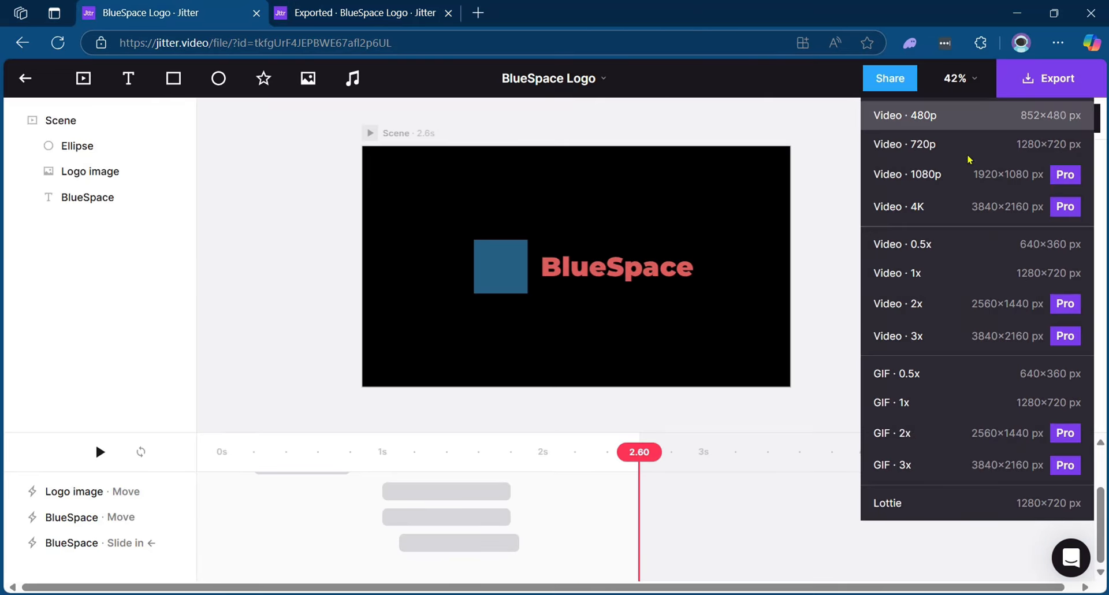
left_click(1032, 175)
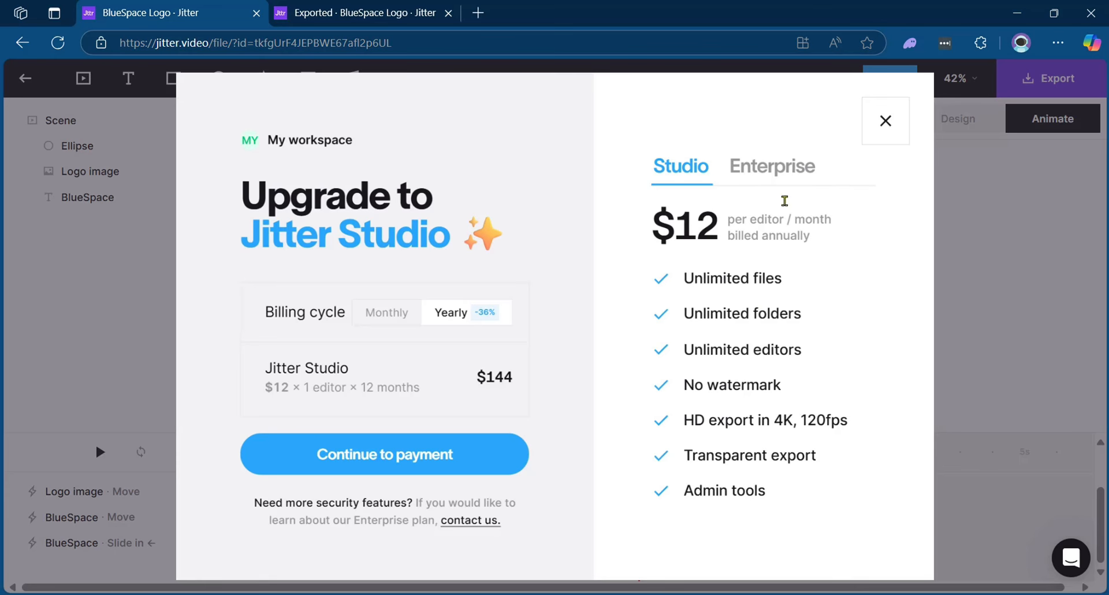
left_click(770, 170)
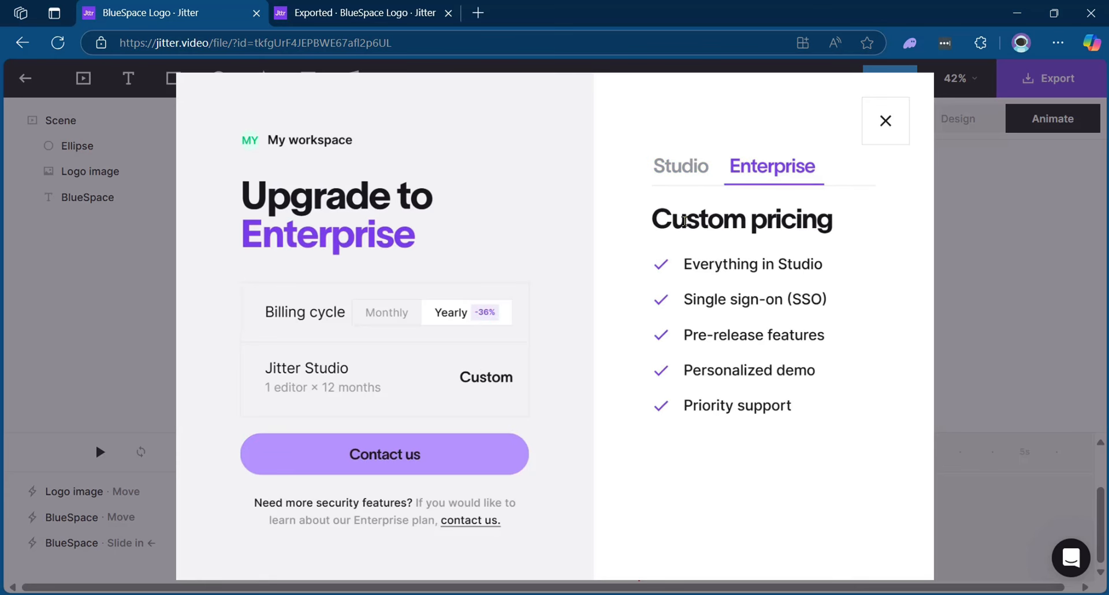
left_click(460, 454)
left_click(891, 120)
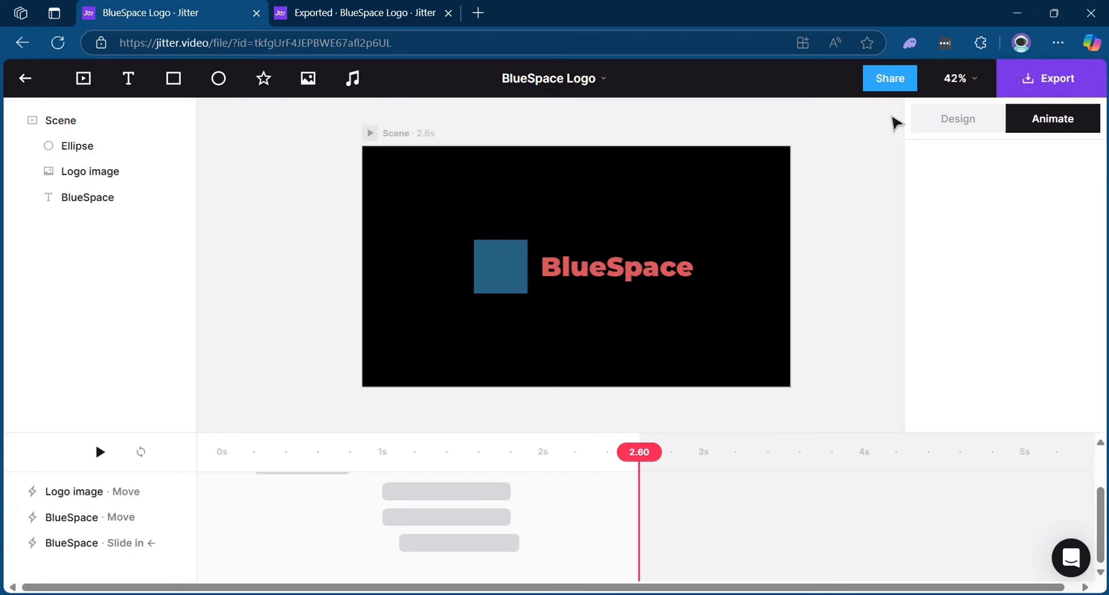
Create a new file from the drafts page and set the scene's fill to the dark navy color 101429.
left_click(19, 84)
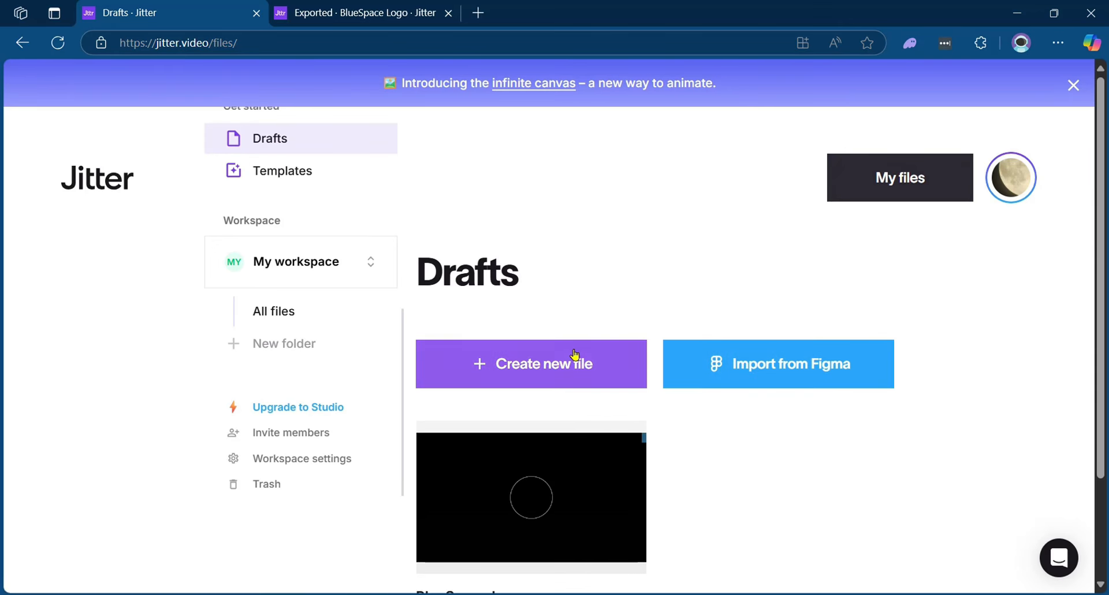
left_click(565, 371)
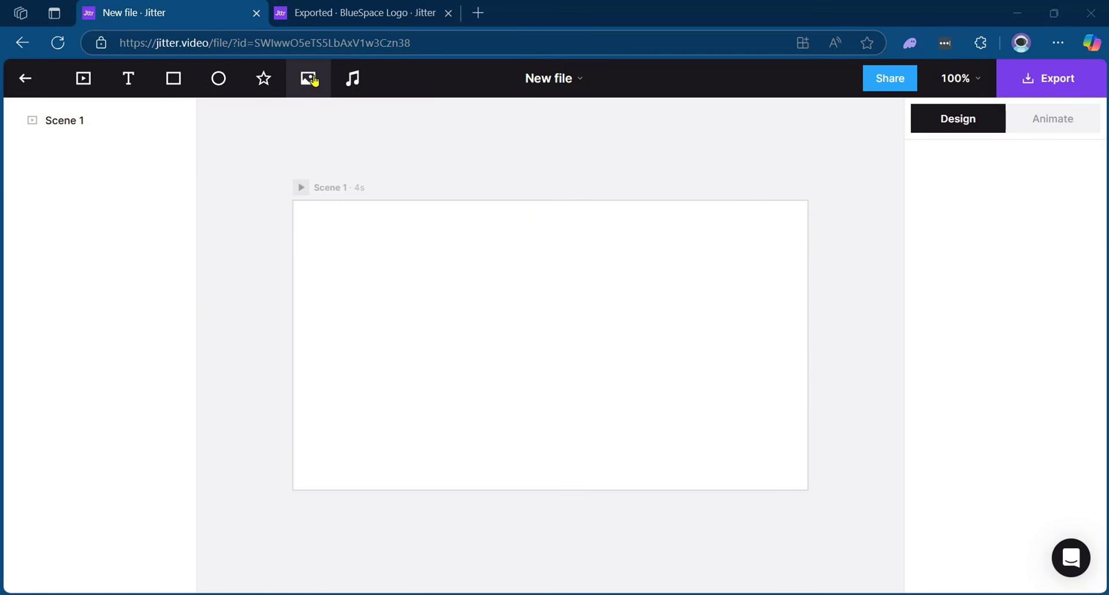
left_click(398, 272)
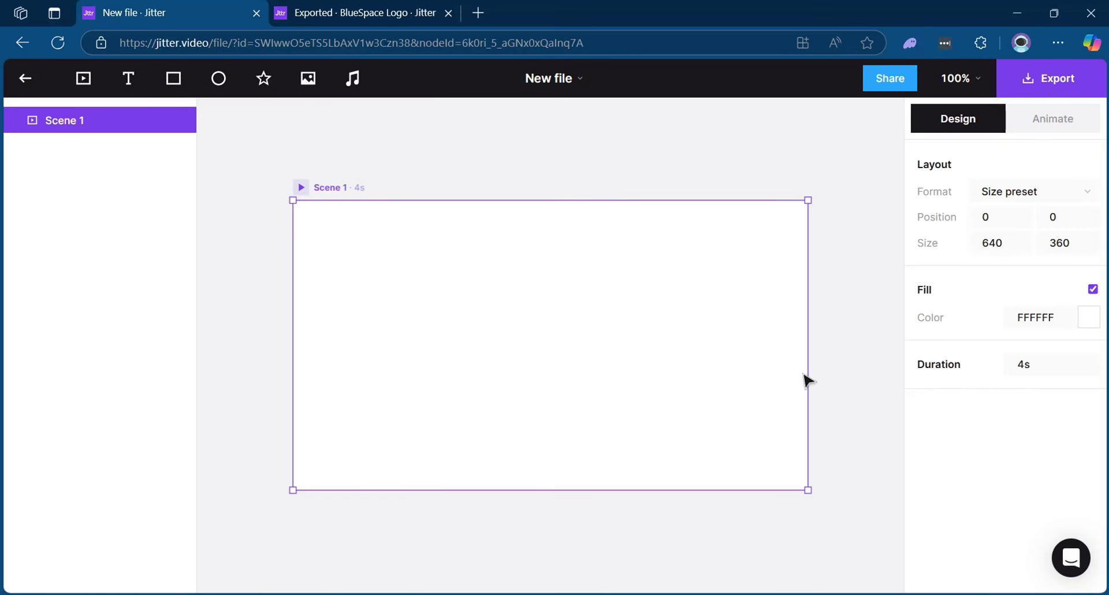
left_click(1086, 325)
left_click(815, 314)
left_click_drag(818, 319, 823, 357)
left_click(821, 409)
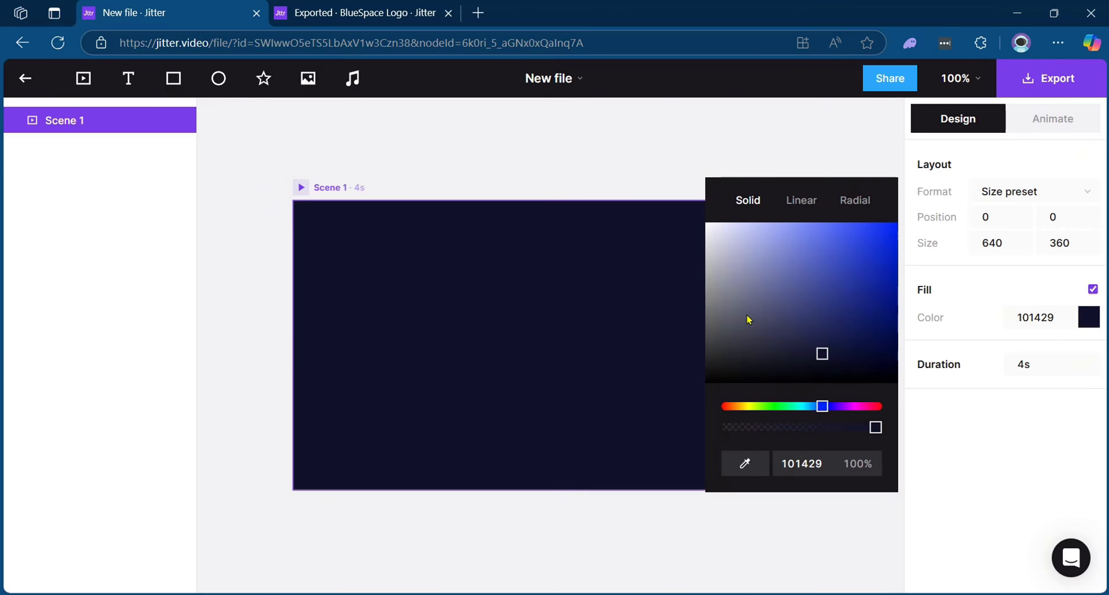
left_click(641, 134)
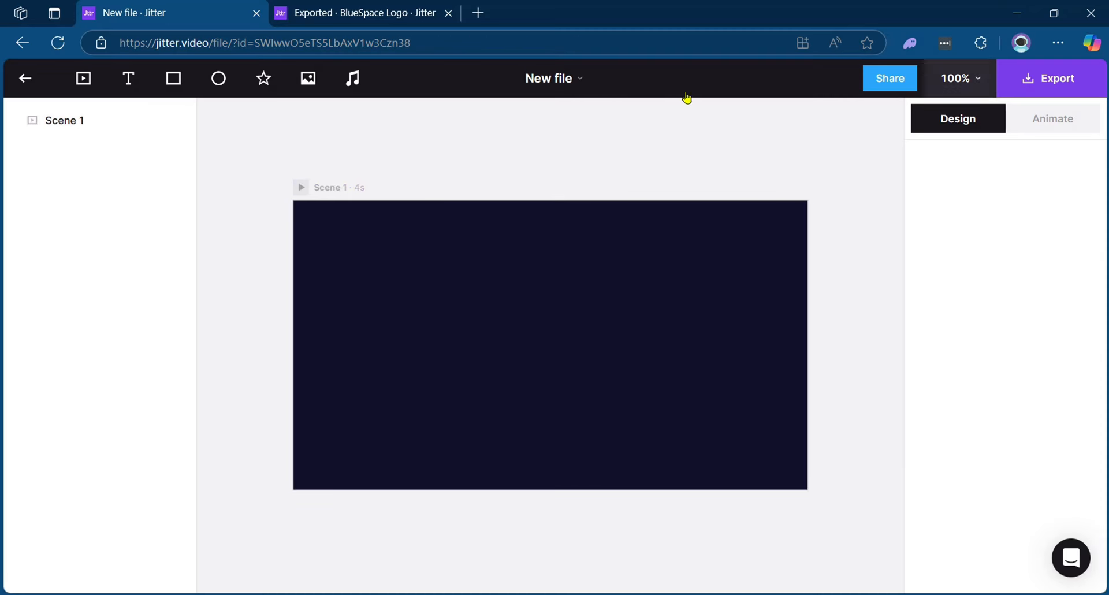
Add a star to the scene, enlarge it to about 131×124 px and center it on the canvas.
left_click(264, 78)
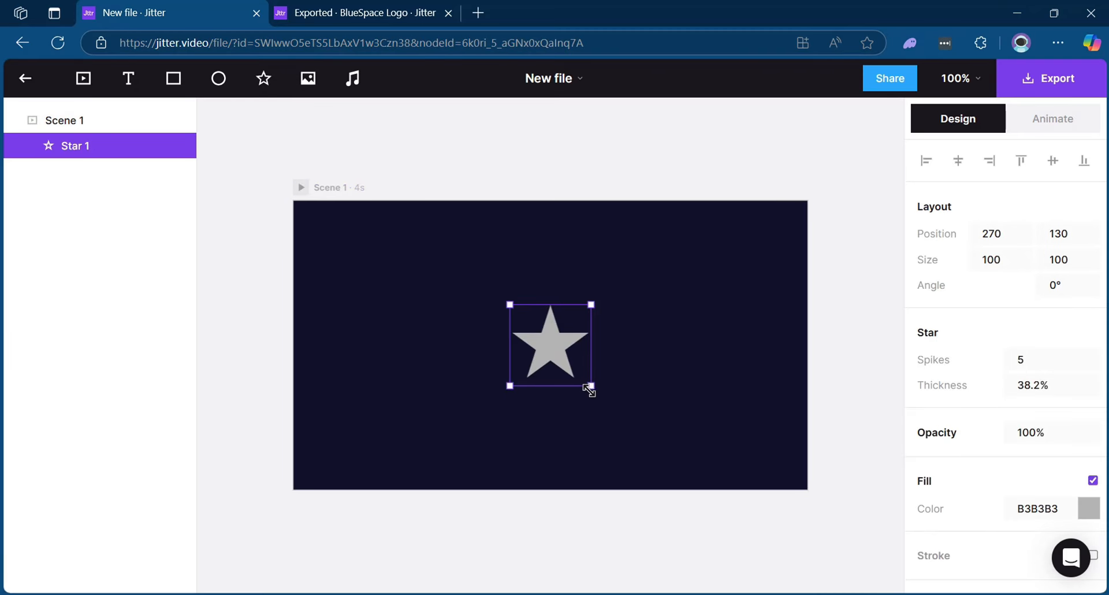
left_click_drag(590, 390, 616, 405)
mouse_move(571, 364)
left_mouse_down()
mouse_move(560, 355)
mouse_move(617, 335)
mouse_move(568, 343)
mouse_move(565, 354)
left_mouse_up()
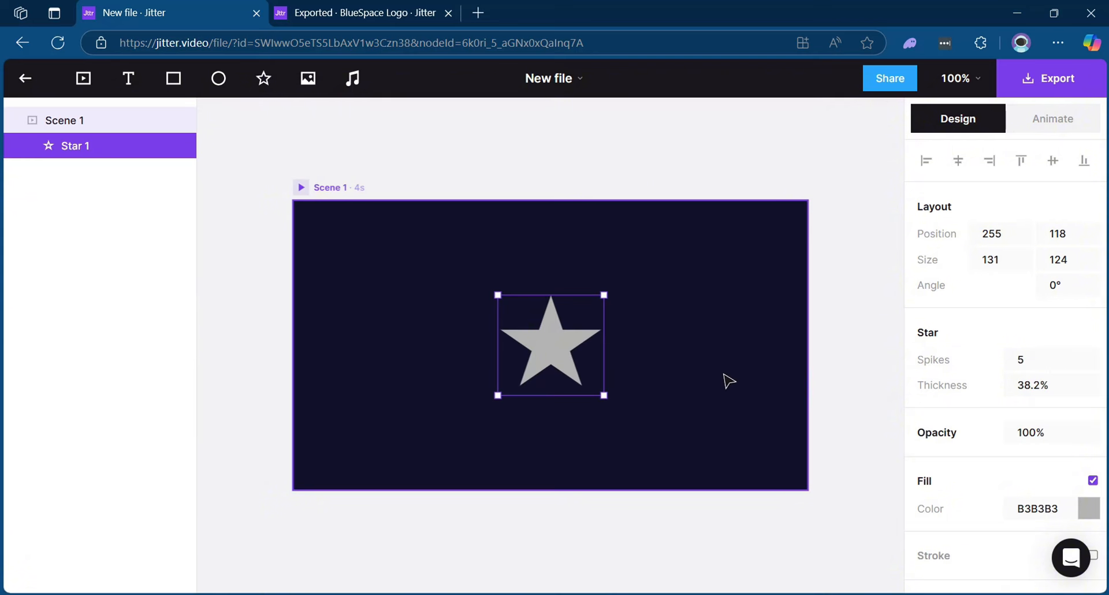
Change the star's solid fill color to a muted yellow.
scroll(1035, 419, "down", 2)
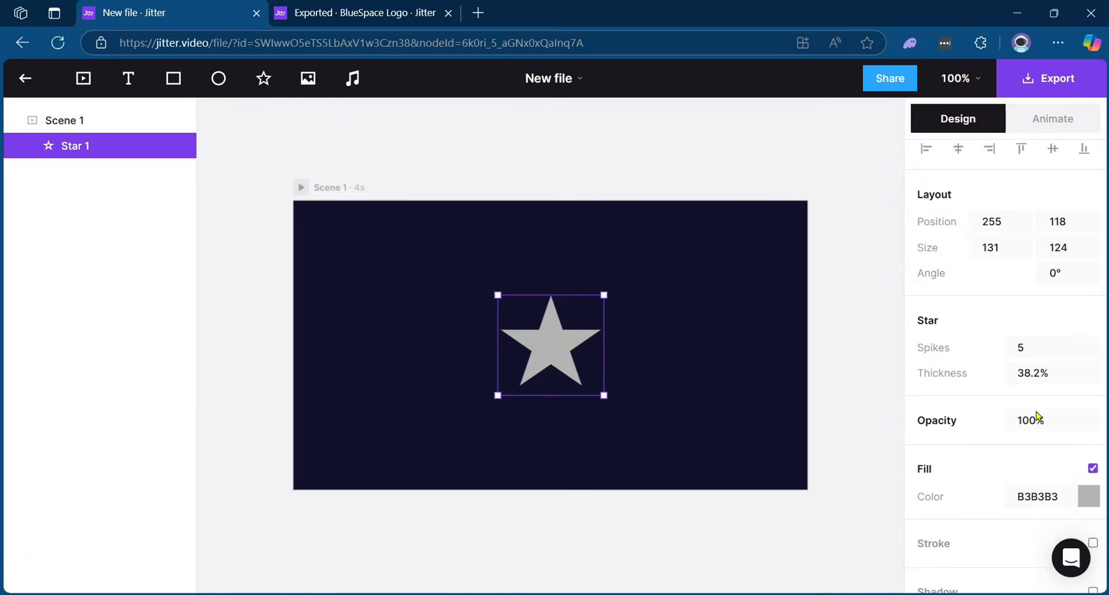
left_click(1089, 424)
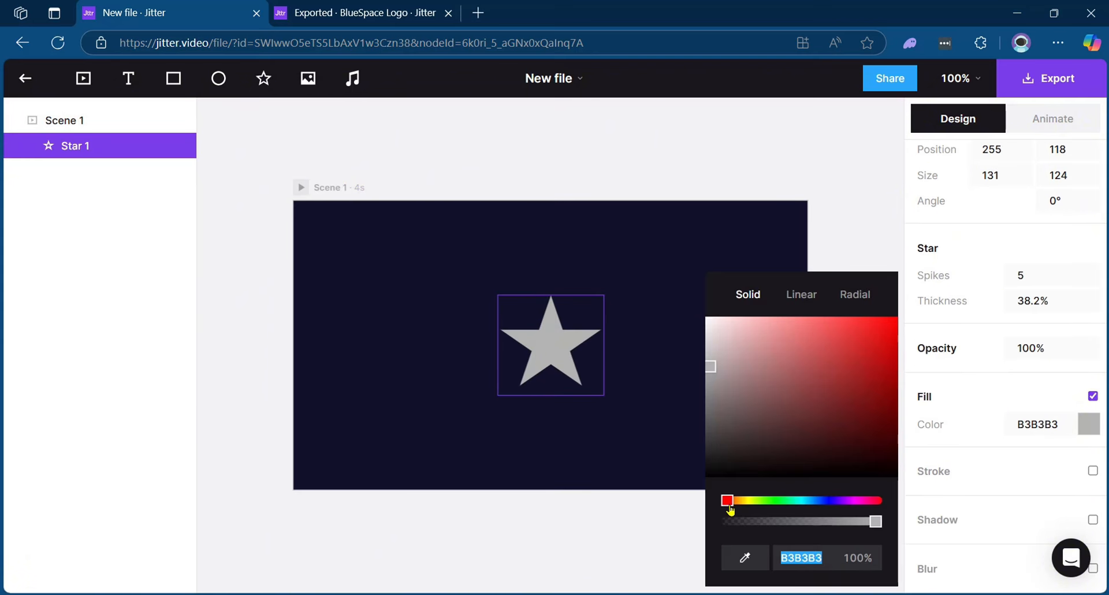
left_click_drag(730, 509, 751, 501)
left_click(833, 343)
left_click_drag(839, 351, 836, 372)
left_click(665, 301)
Add the text "Star Lane" to the scene and place it directly below the star.
left_click(130, 87)
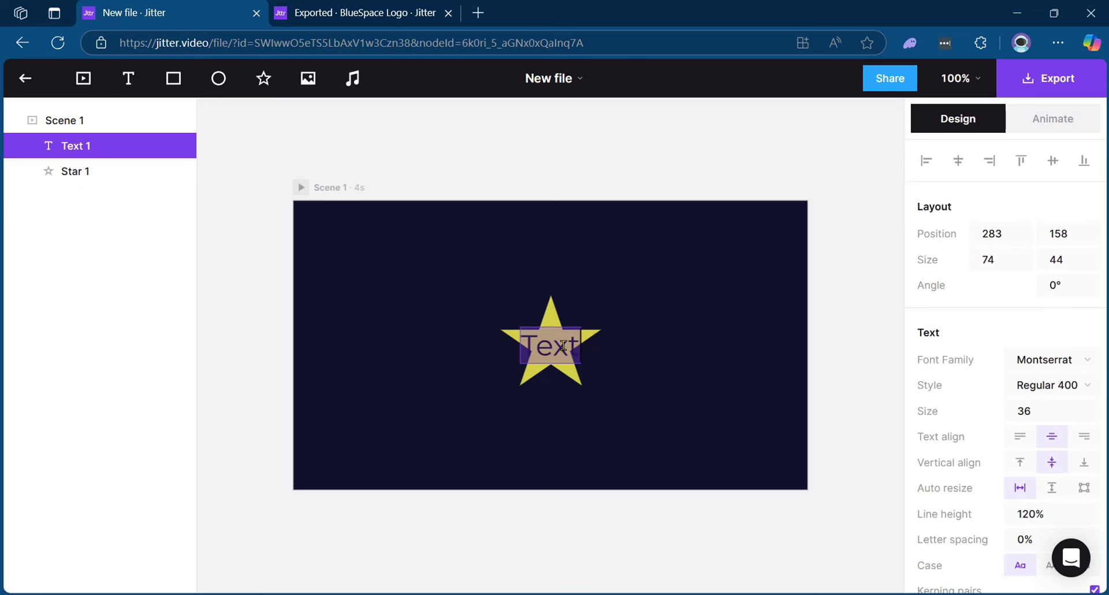
key("BackSpace")
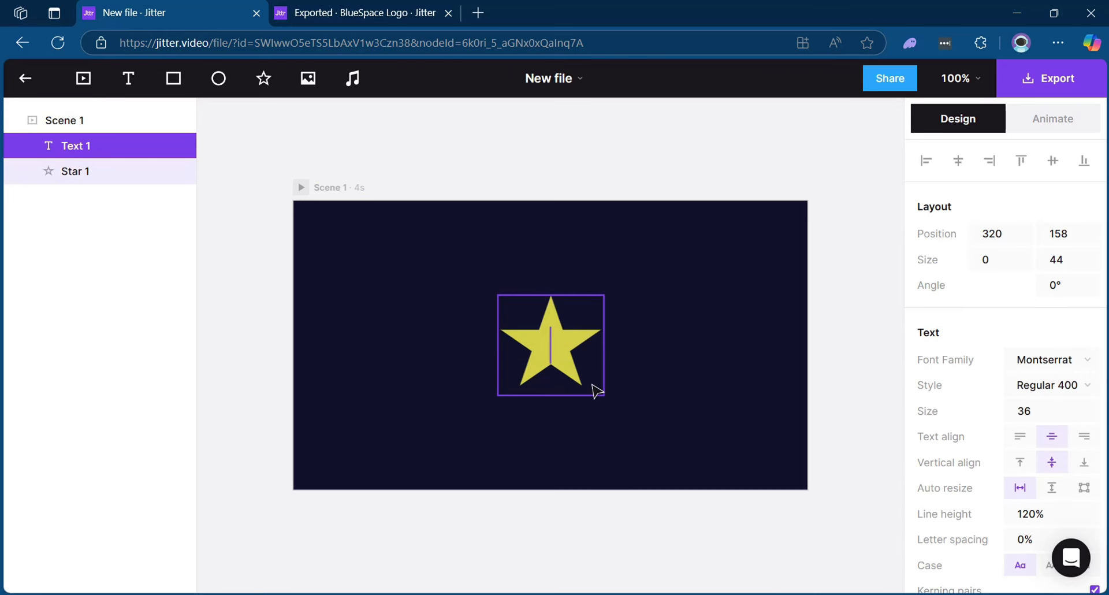
type("Star Lane")
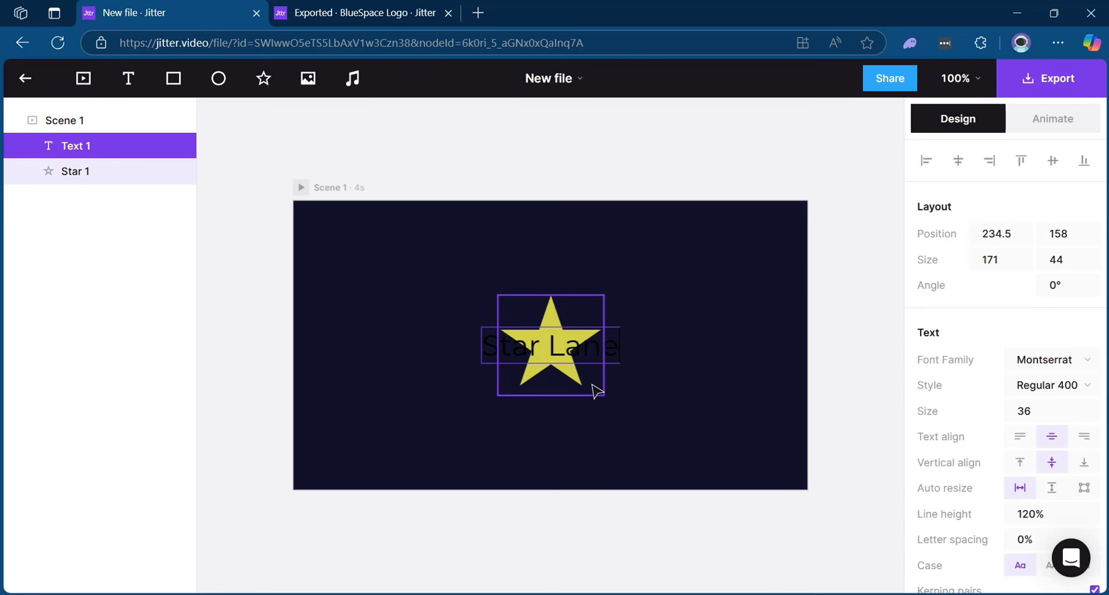
key("Escape")
left_click_drag(565, 353, 568, 423)
Set the fill color of the "Star Lane" text to white, FFFFFF.
scroll(941, 453, "down", 5)
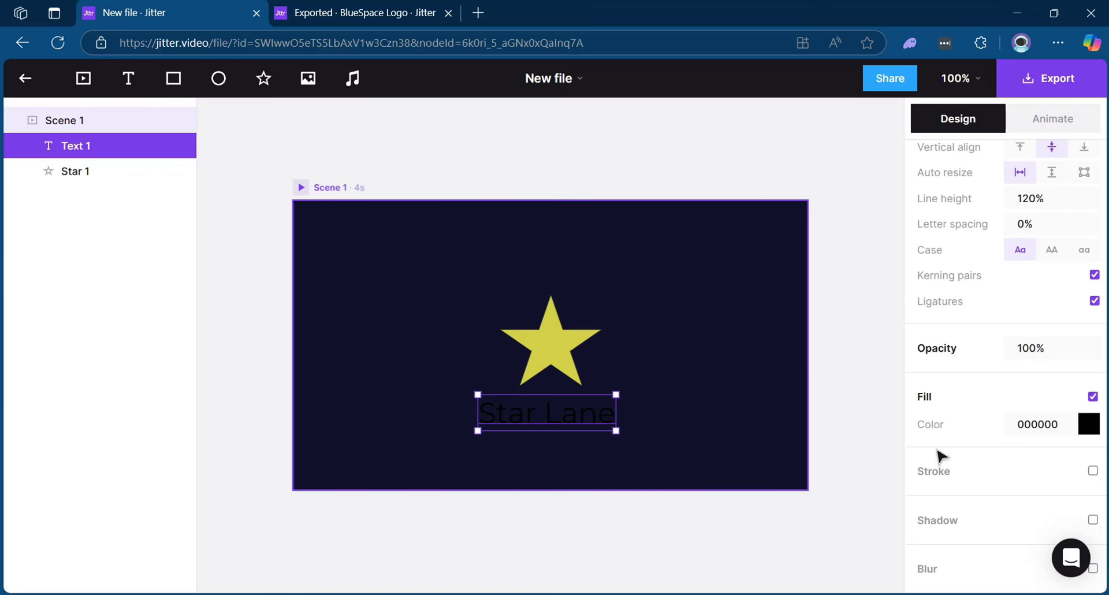
left_click(1089, 425)
left_click_drag(706, 445, 700, 279)
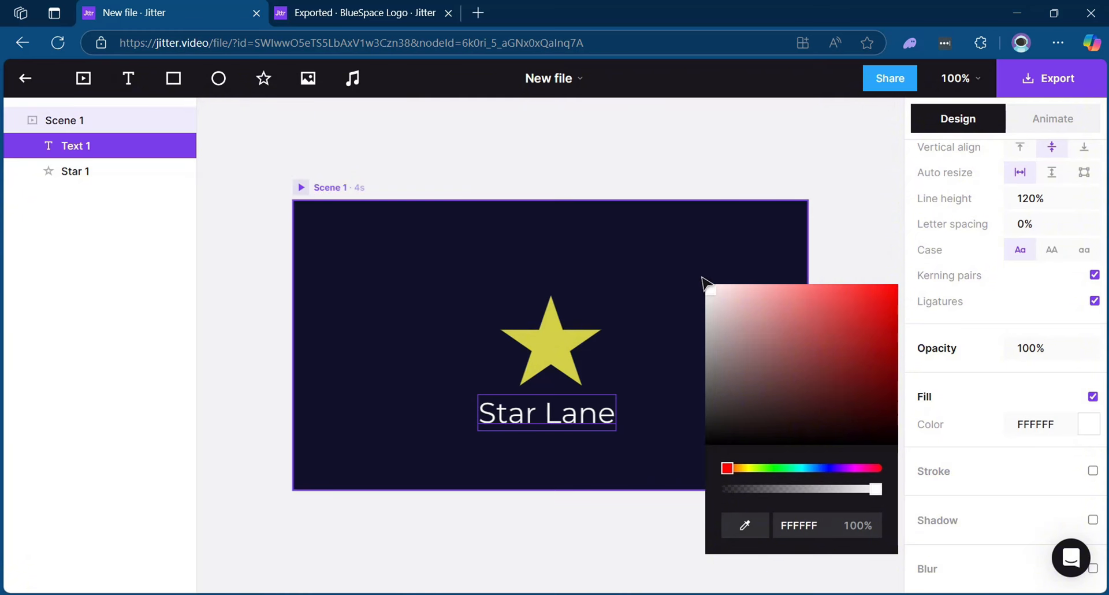
left_click(850, 209)
Set the font style of the "Star Lane" text to Extra-bold 800.
left_click(578, 421)
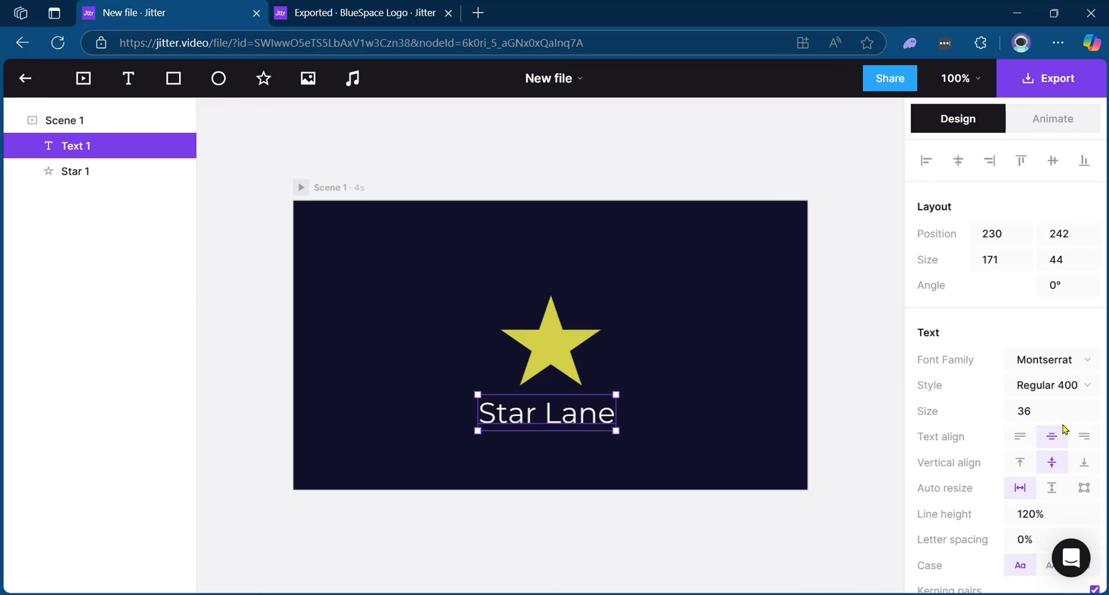
scroll(1066, 429, "down", 3)
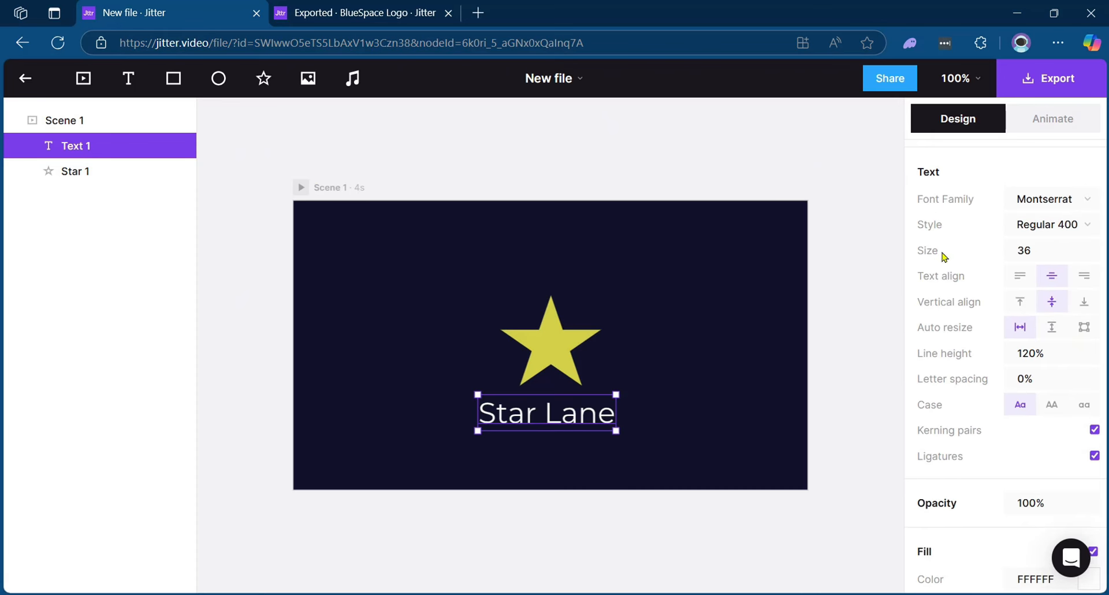
left_click(1061, 226)
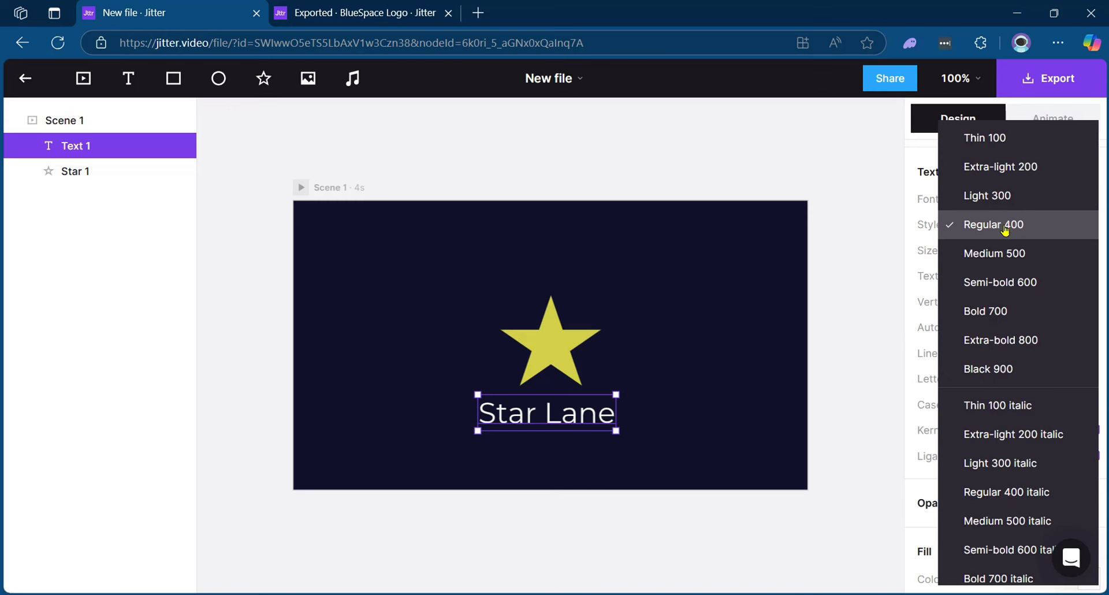
left_click(990, 340)
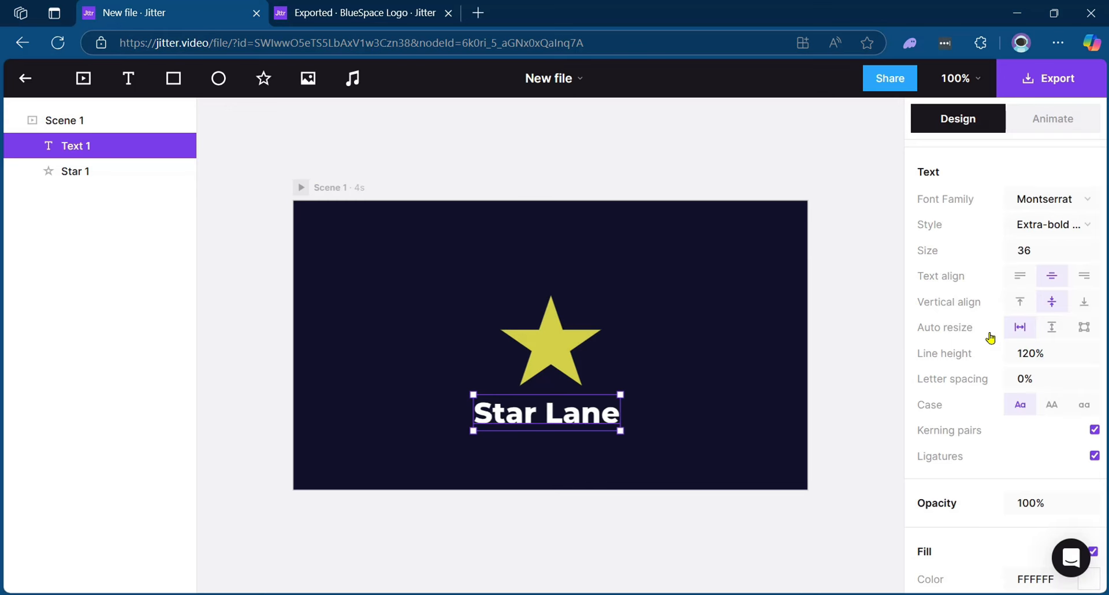
scroll(963, 377, "down", 3)
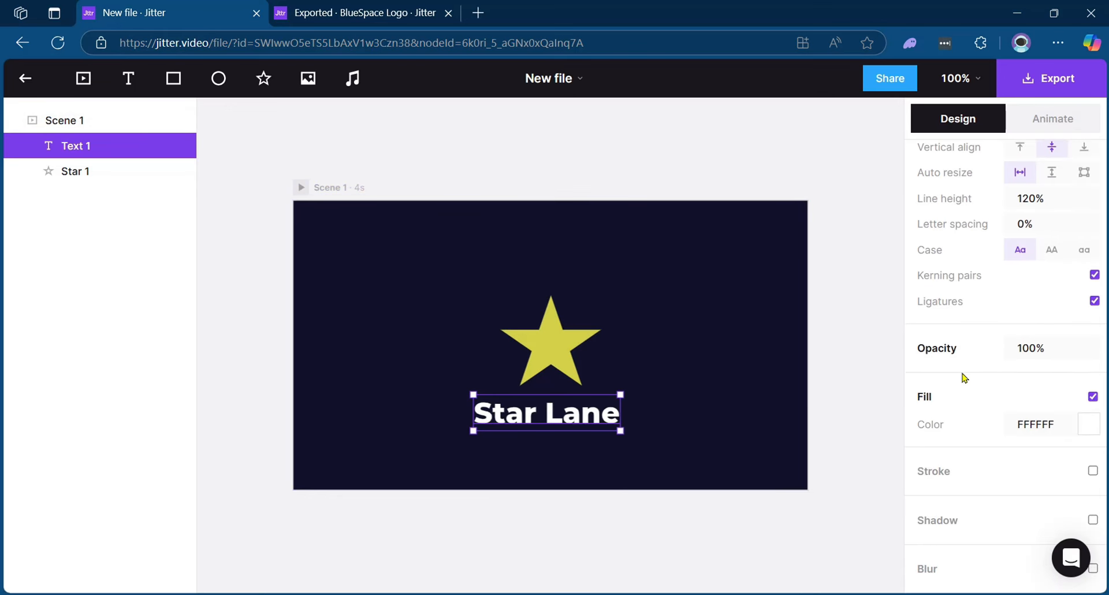
Switch to animating and apply the Grow in entrance animation to the "Star Lane" text.
left_click(1029, 119)
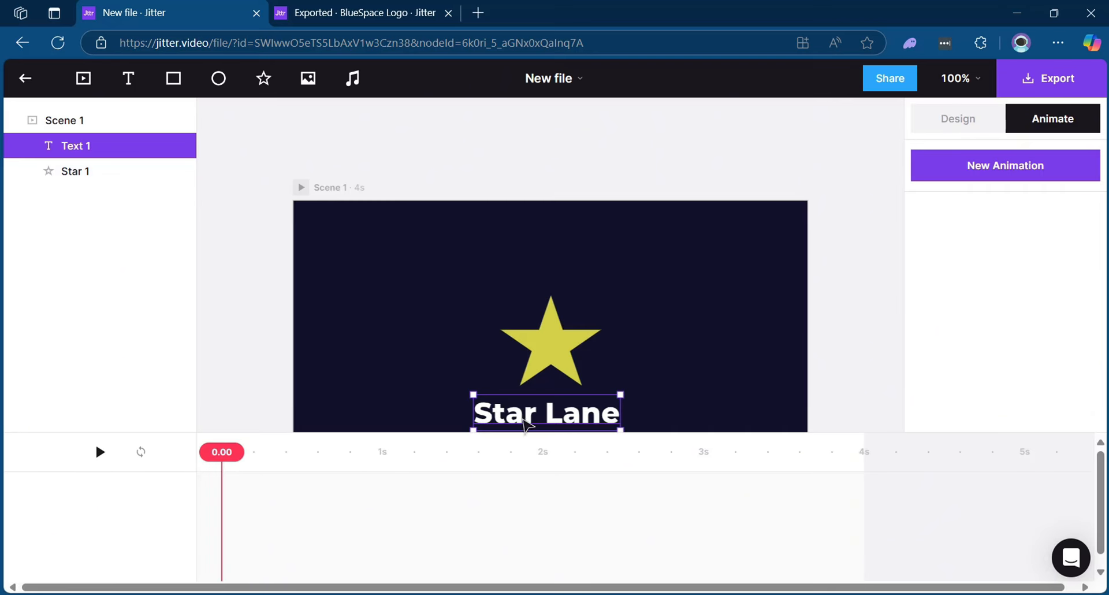
left_click(576, 339)
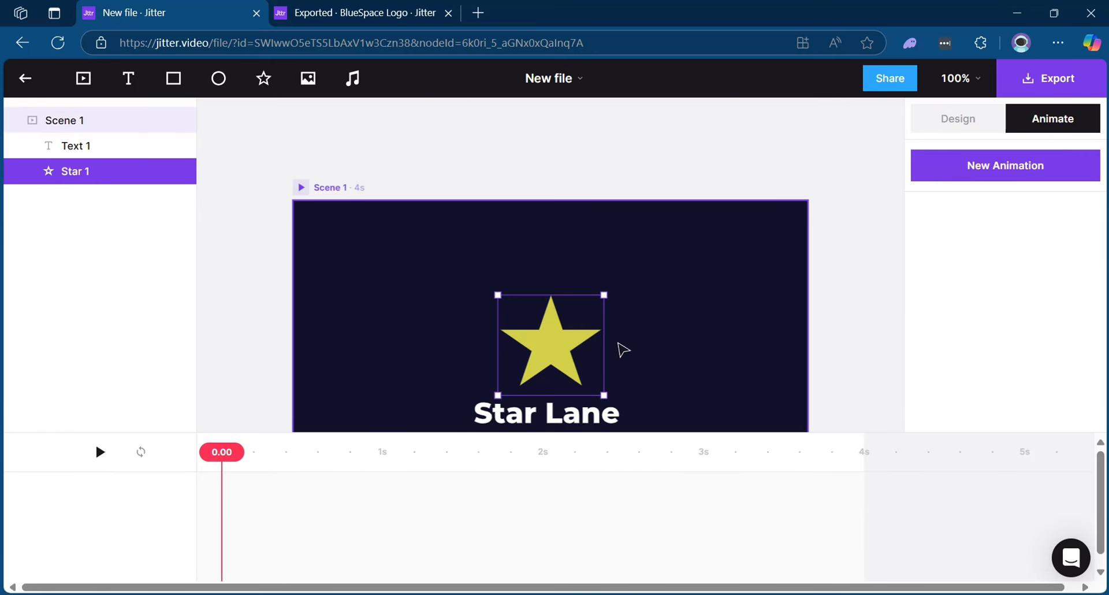
left_click(573, 417)
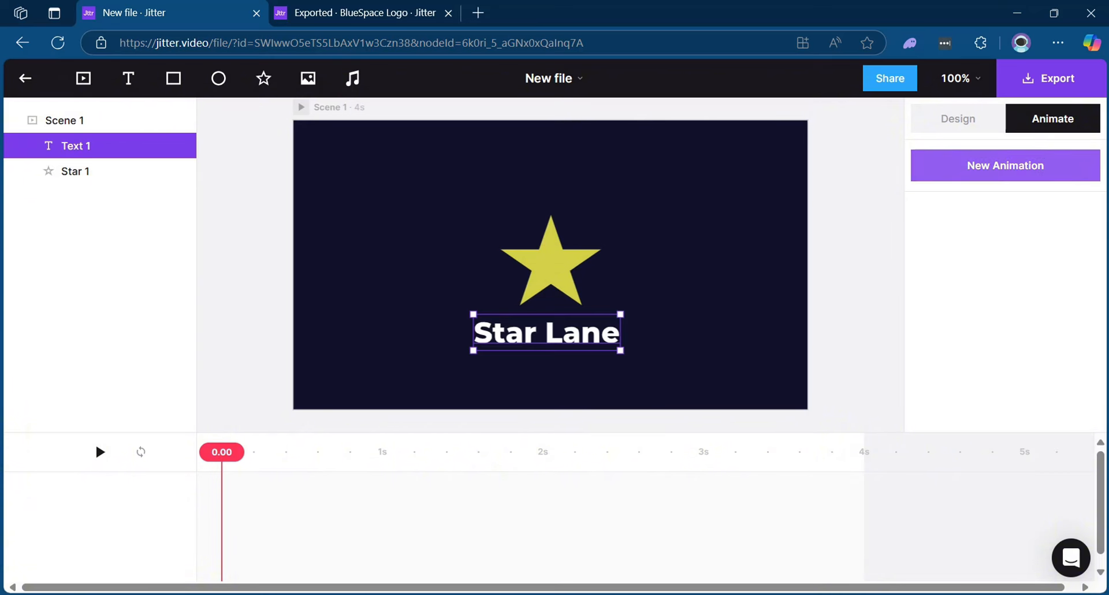
left_click(1029, 165)
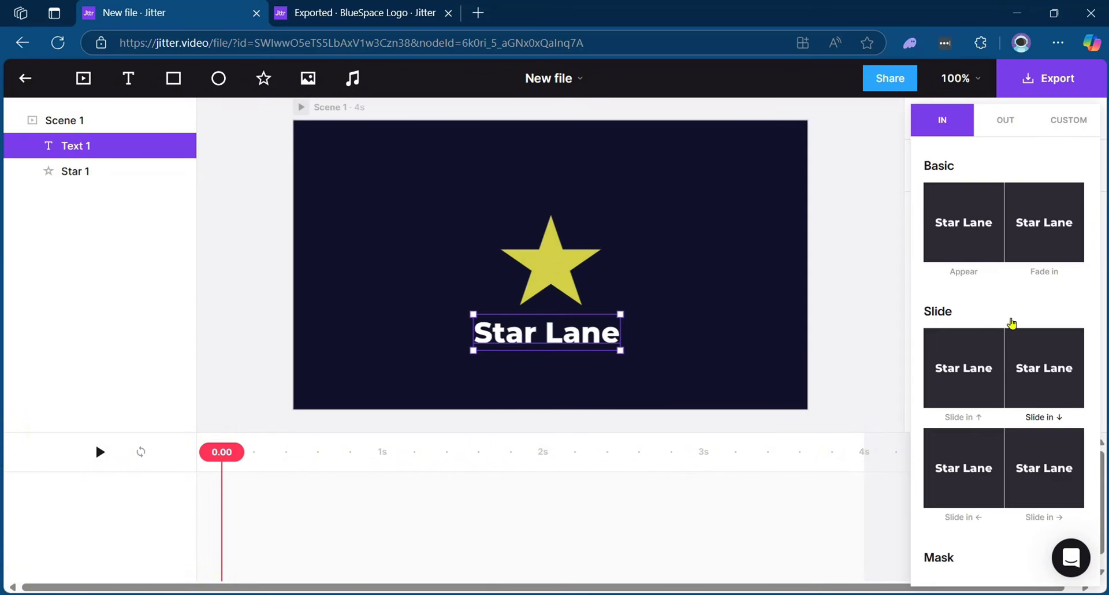
scroll(991, 290, "down", 2)
scroll(992, 290, "down", 5)
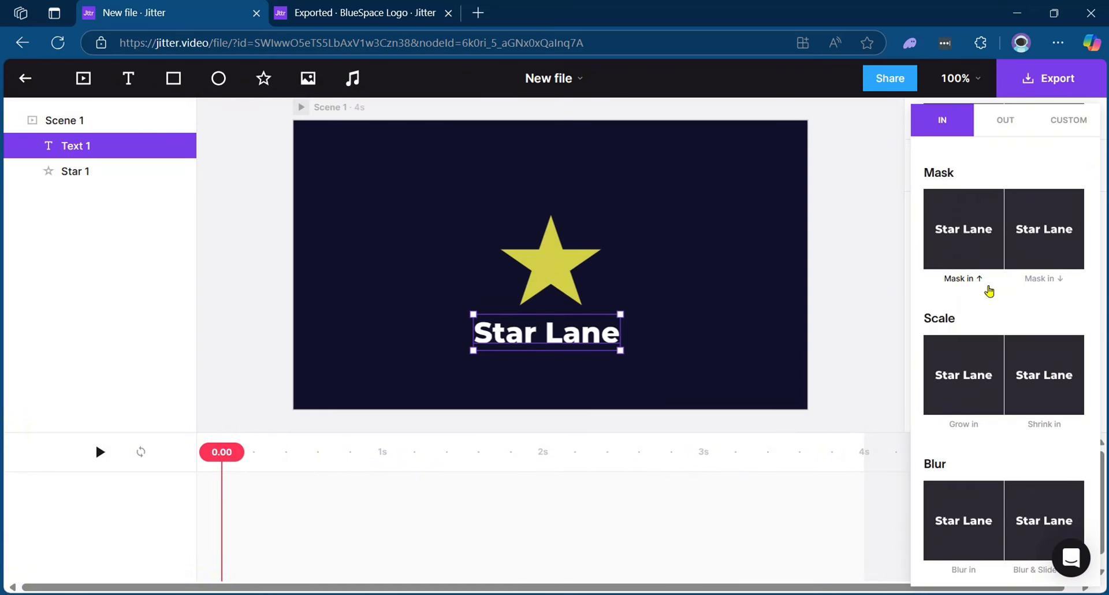
left_click(975, 382)
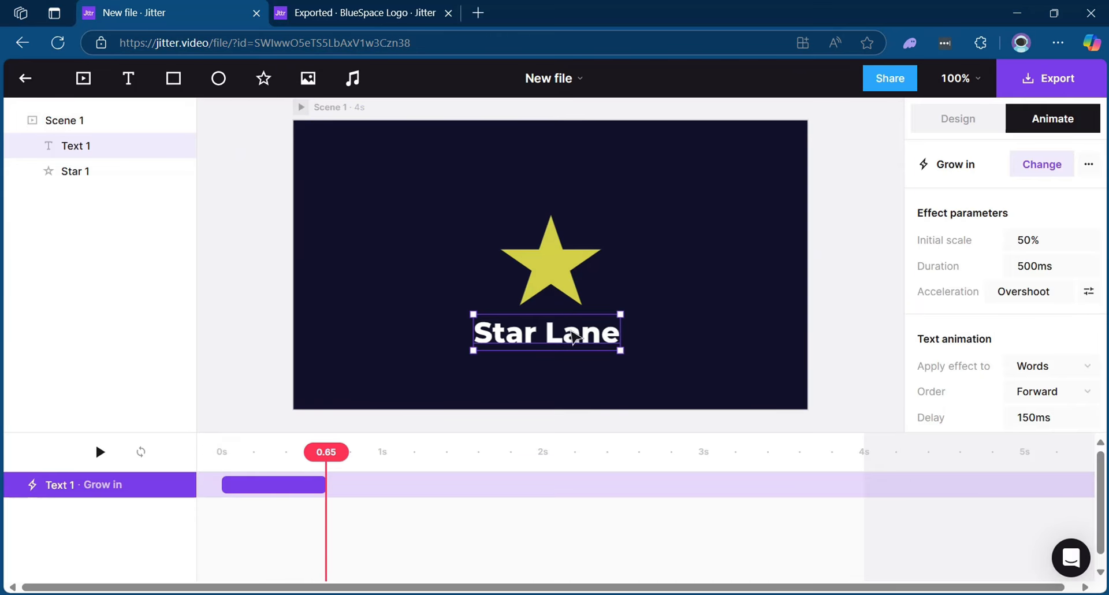
Apply the Spin in entrance animation to the star.
left_click(577, 257)
left_click(953, 166)
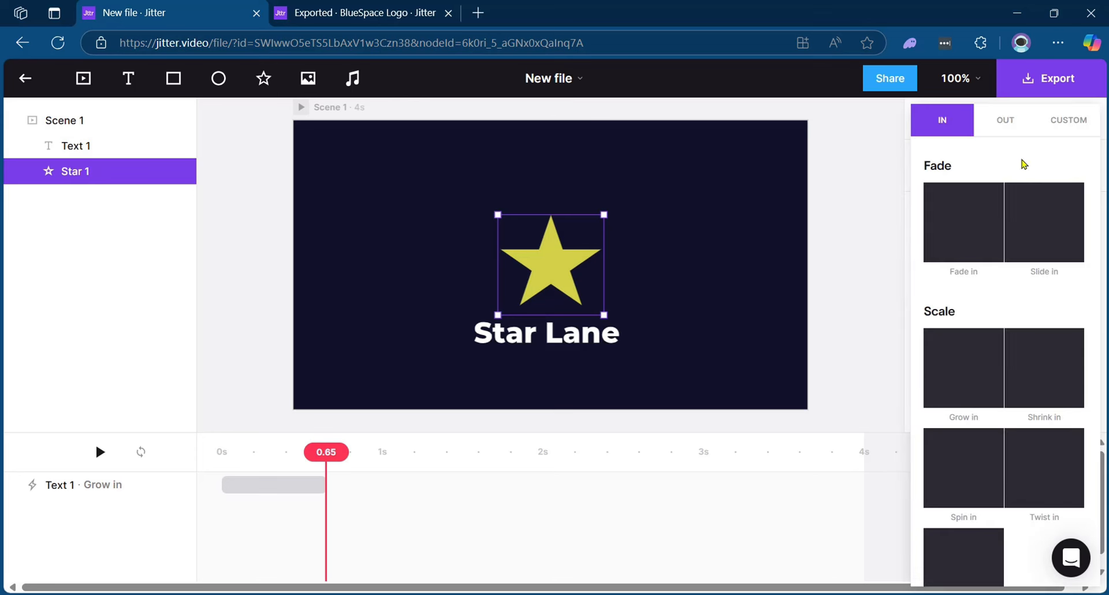
scroll(1010, 335, "down", 4)
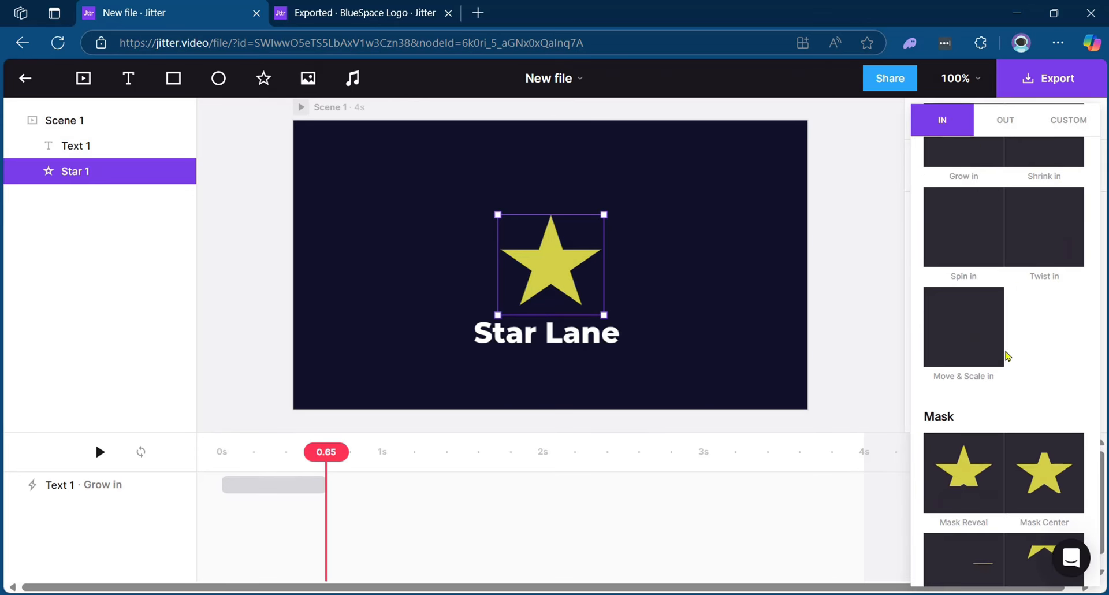
left_click(964, 227)
Play the scene from 0 s to preview the text and star entrance animations.
left_click(324, 484)
left_click(221, 448)
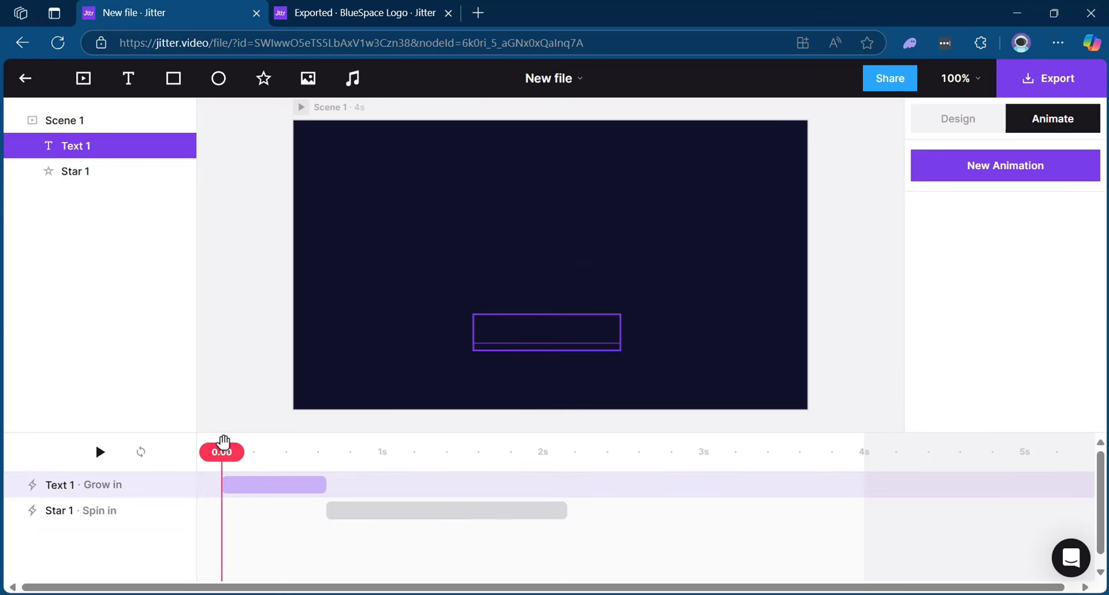
key("space")
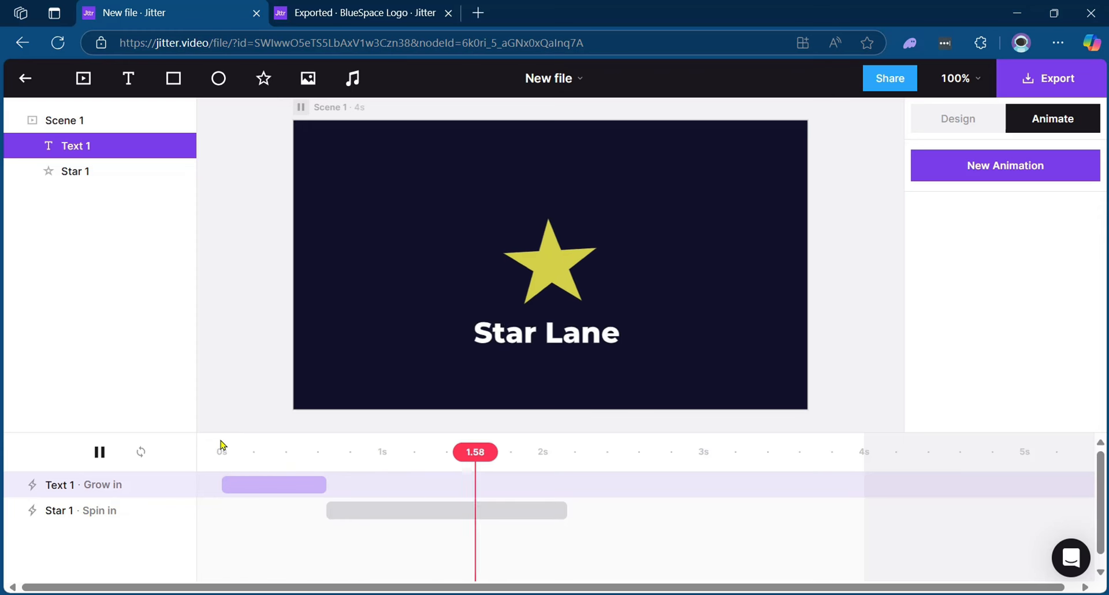
Extend the text's Grow in duration to 1654 ms, start the star's Spin in earlier for a 1.86 s duration, and replay the scene from the start.
left_click(312, 492)
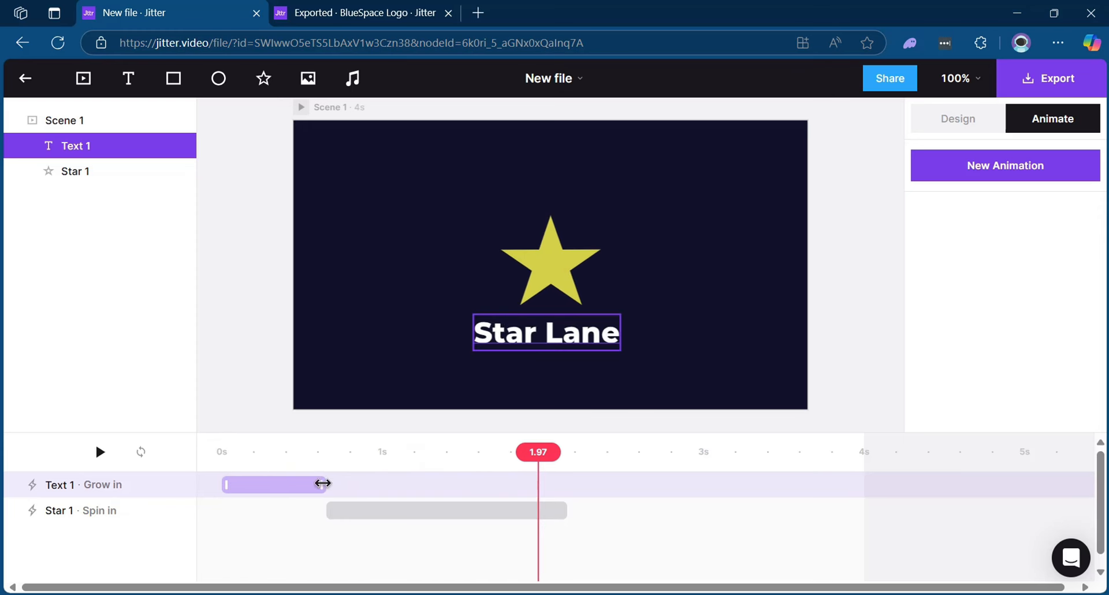
left_click_drag(323, 484, 561, 485)
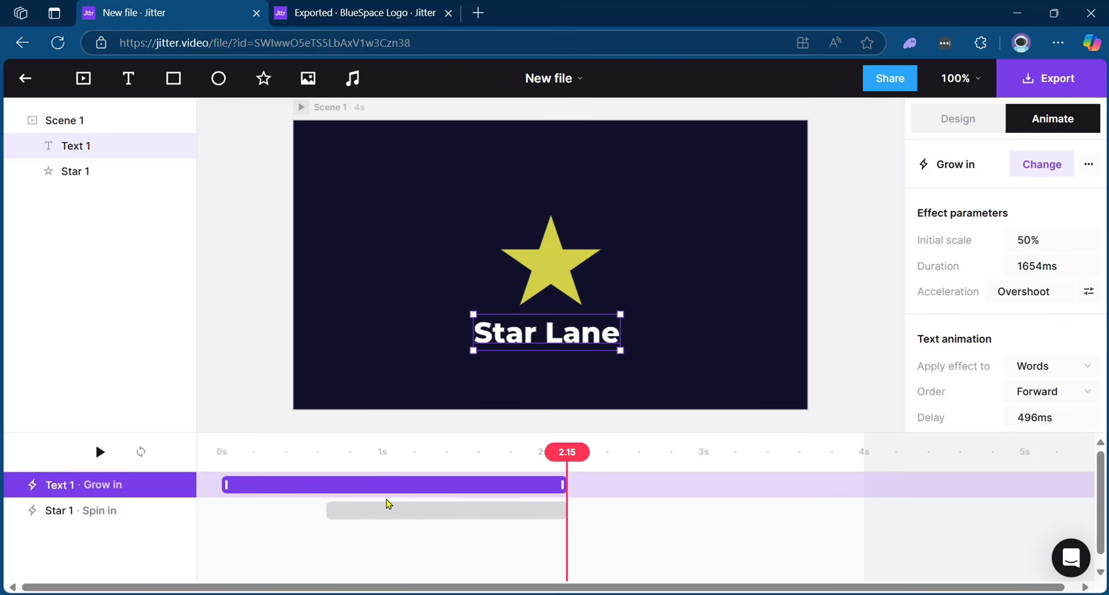
left_click_drag(331, 514, 273, 516)
left_click_drag(275, 455, 214, 455)
key("space")
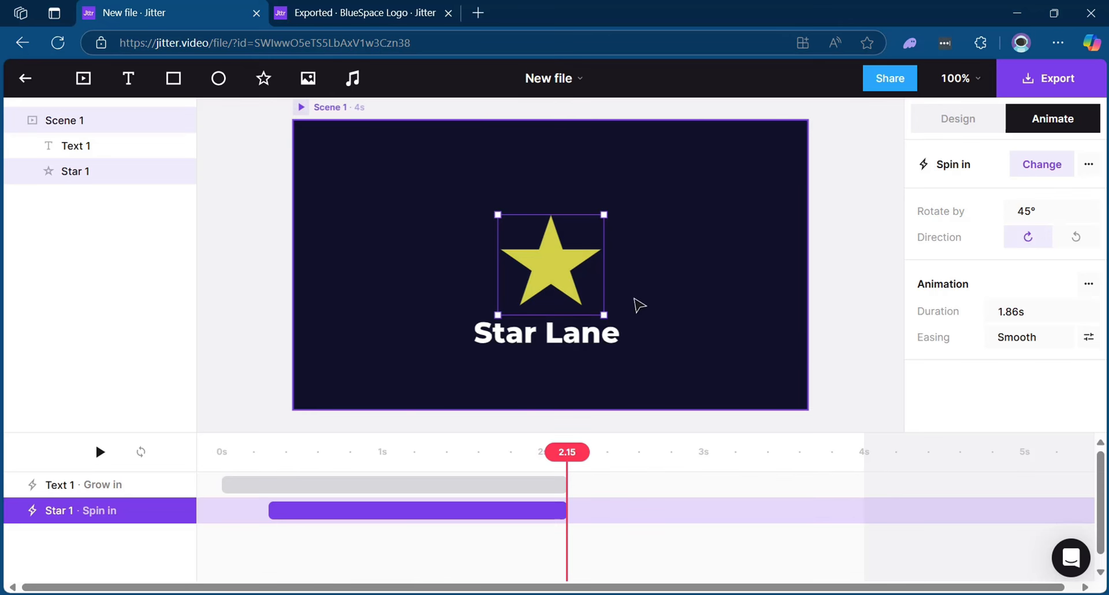
View the available video, GIF and Lottie export formats, and close the list without exporting.
left_click(1028, 81)
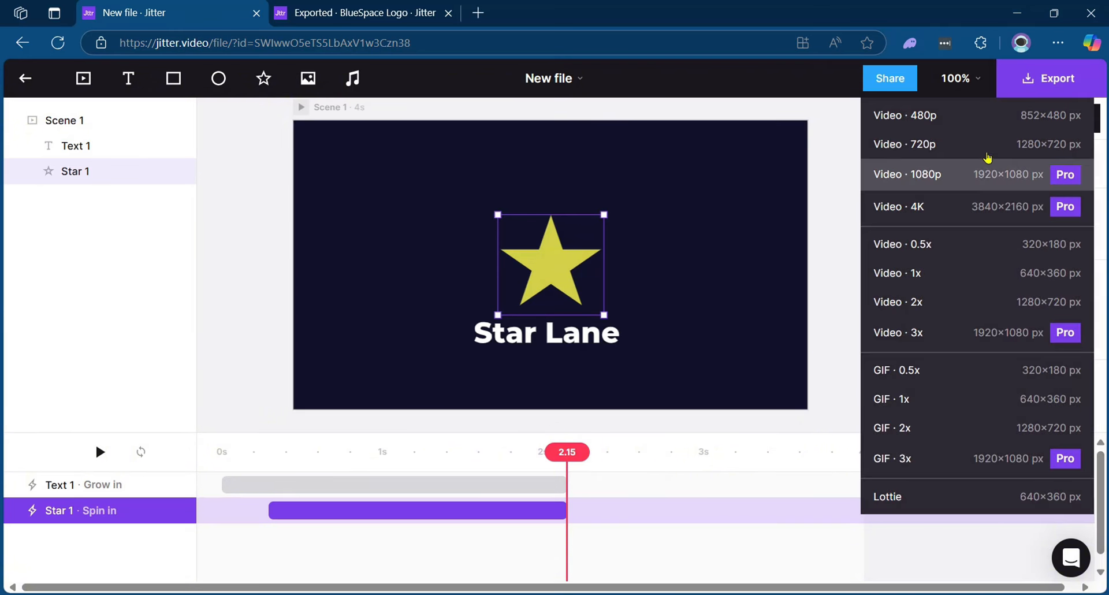
left_click(838, 122)
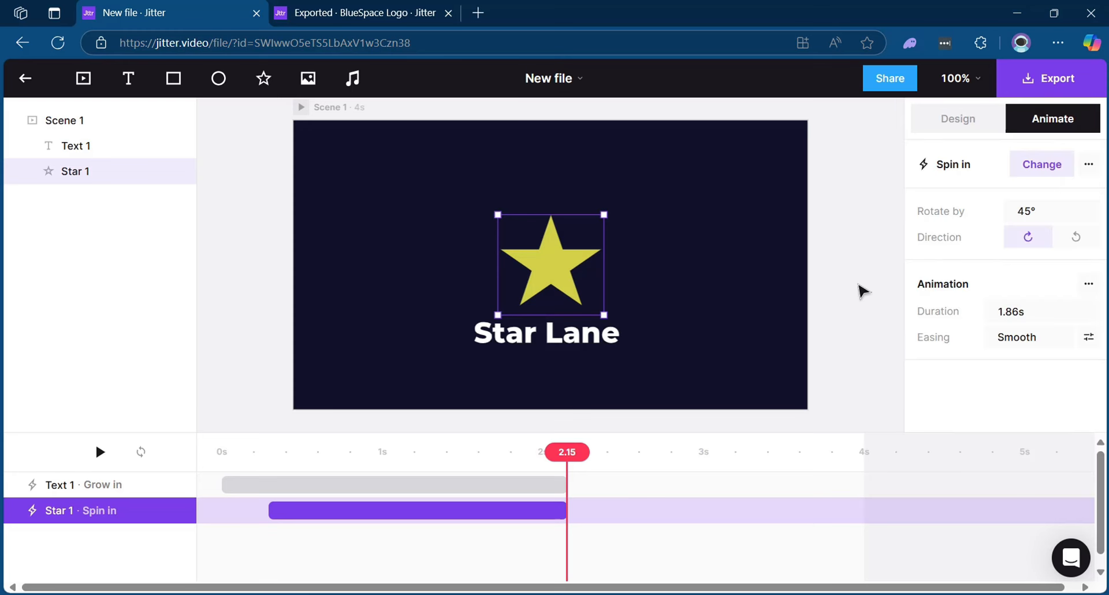